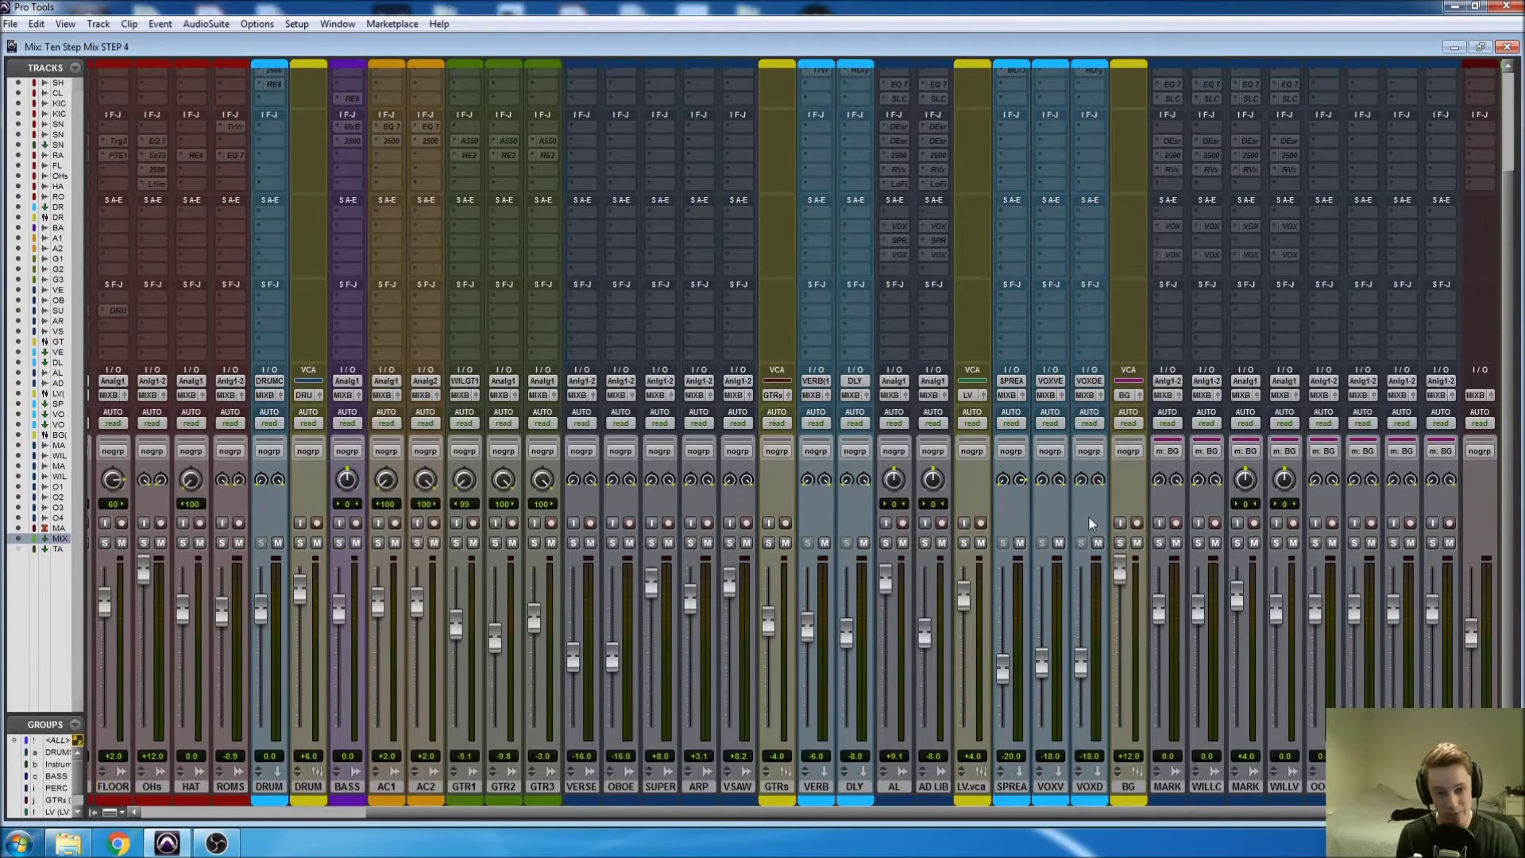
Step: Look over the mixer's channel strips, from the drums through the vocals to the mix bus, including inserts and faders
scroll(1004, 594, "left", 3)
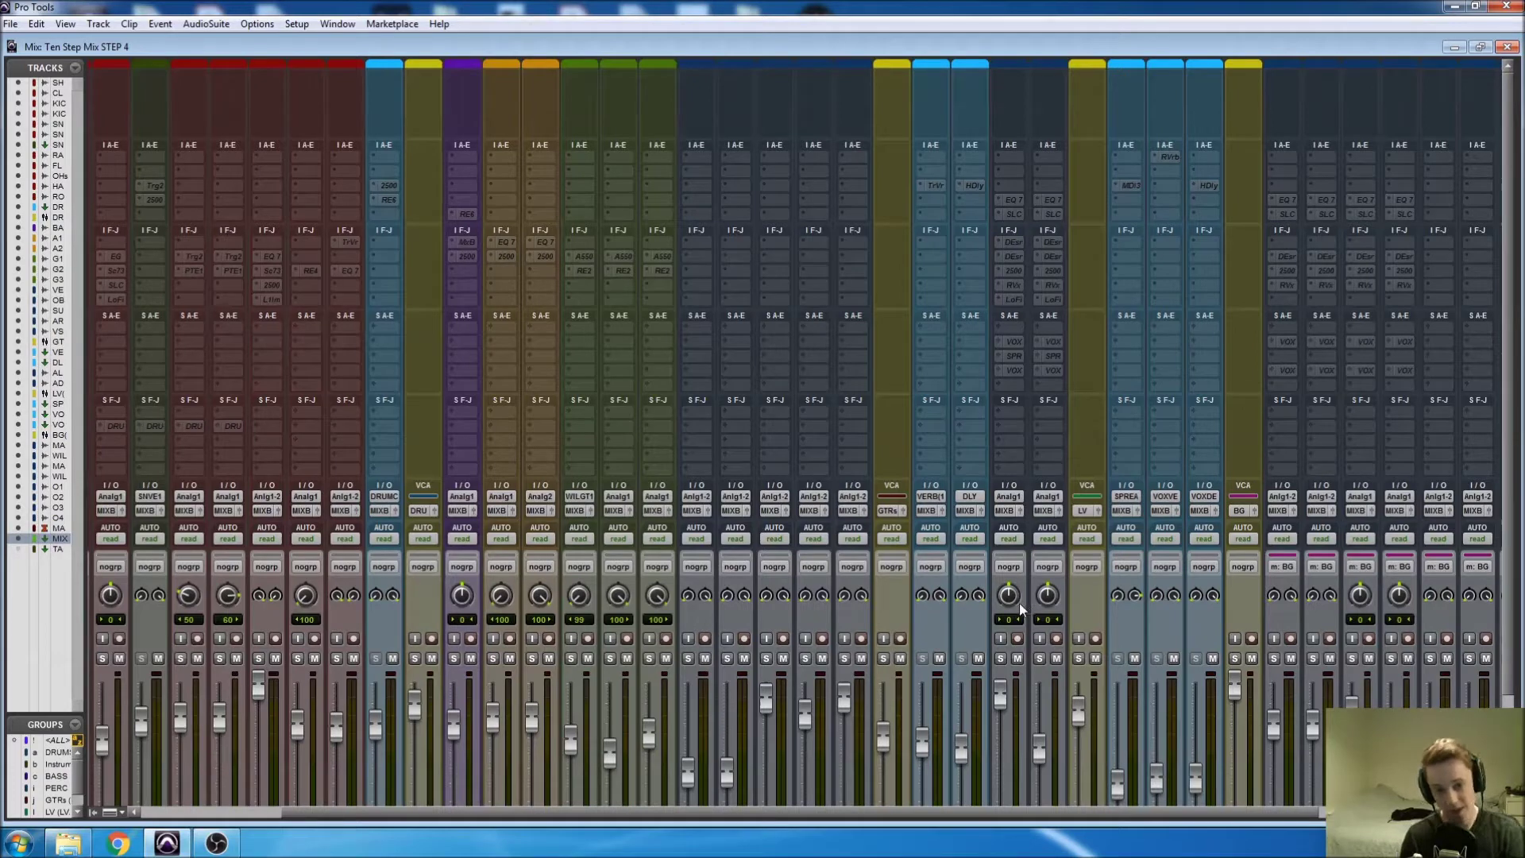
scroll(1023, 599, "right", 1)
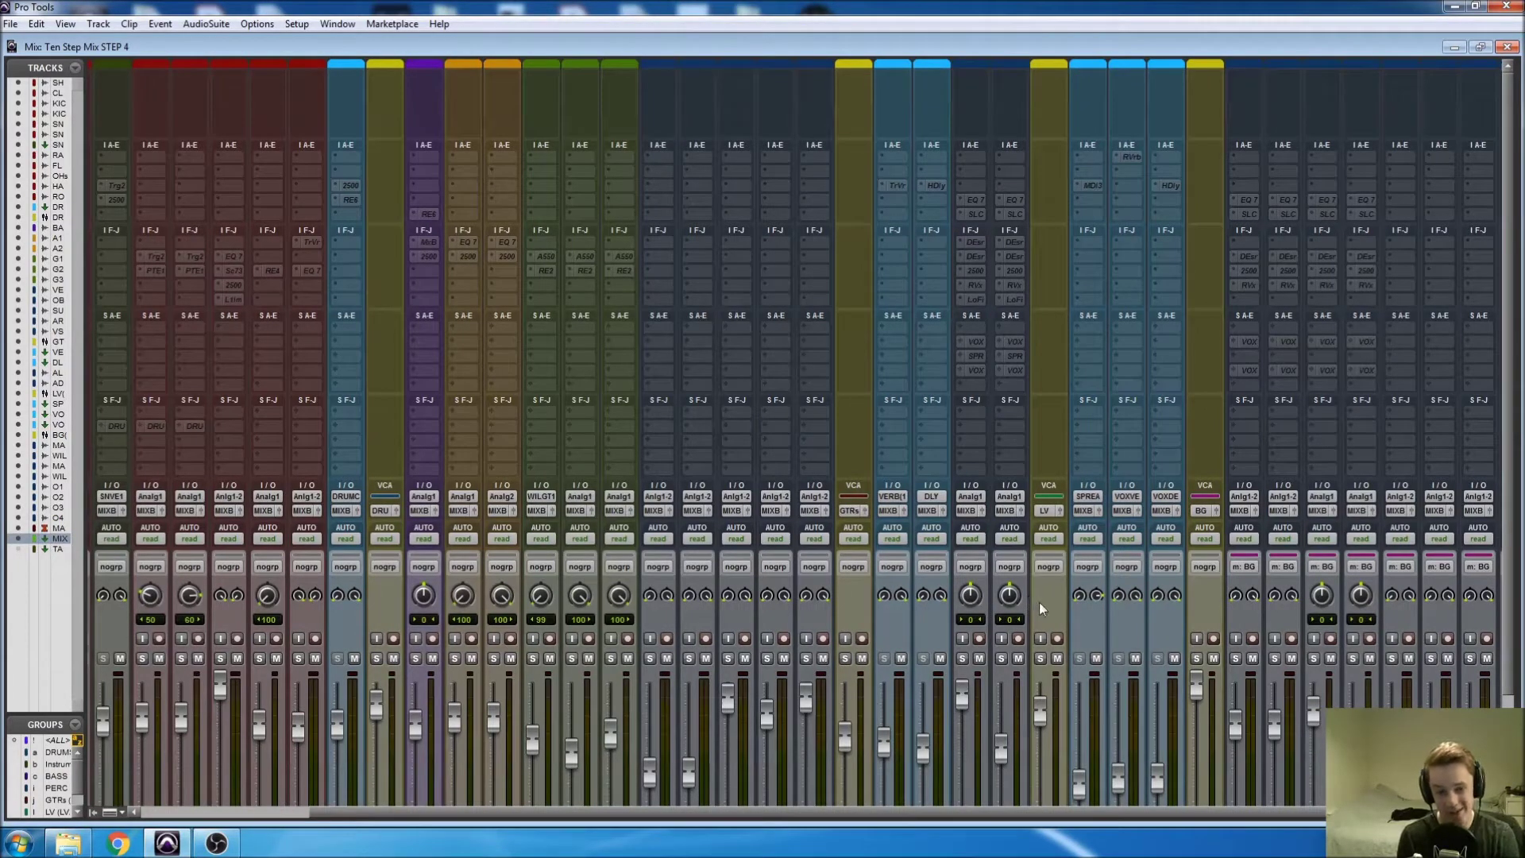
scroll(1037, 602, "right", 5)
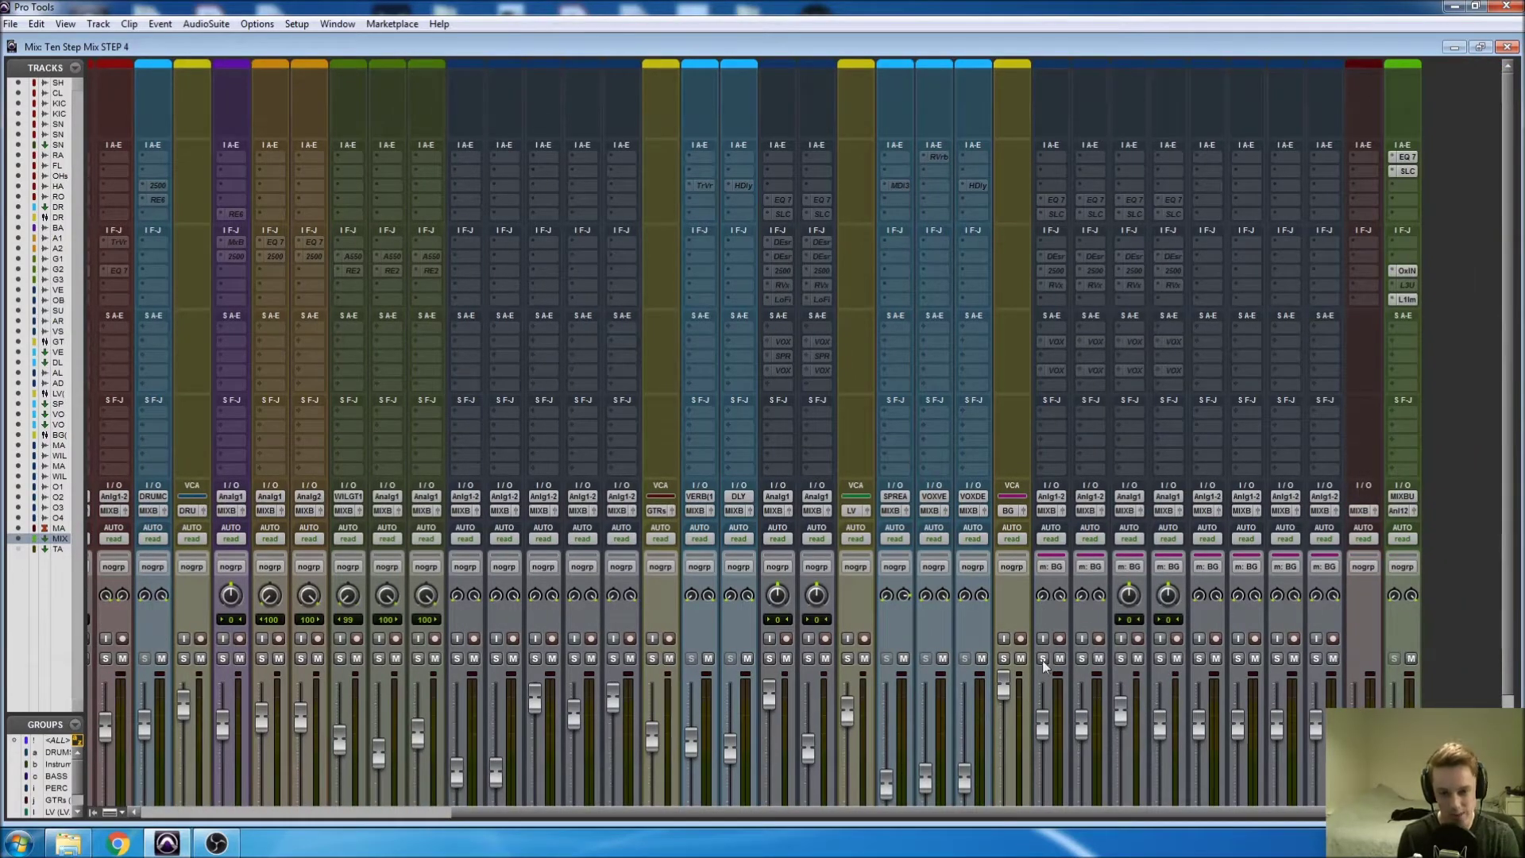
scroll(1226, 665, "down", 3)
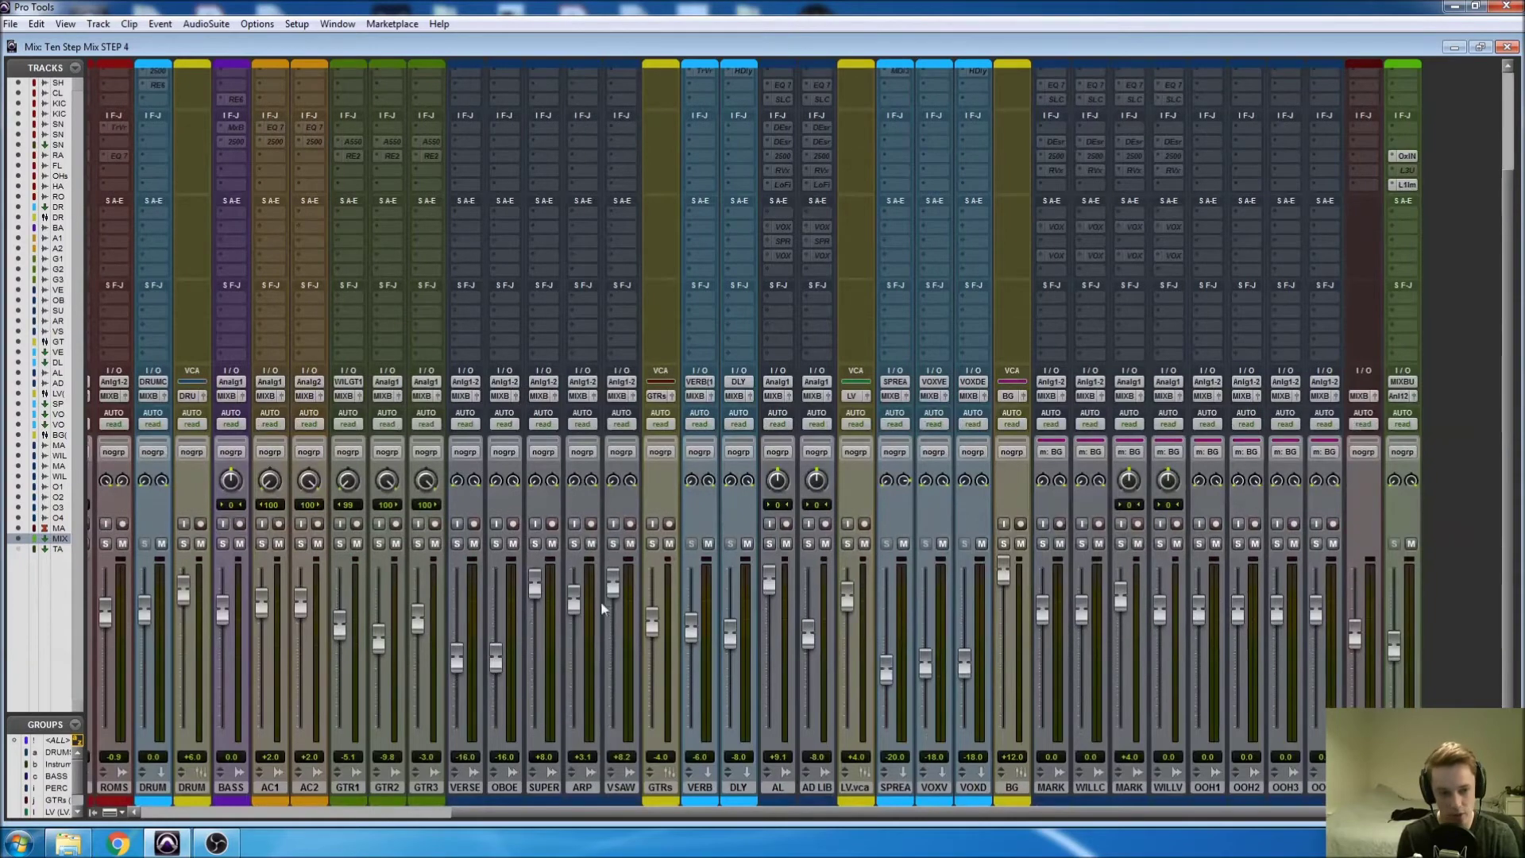
scroll(1303, 604, "up", 3)
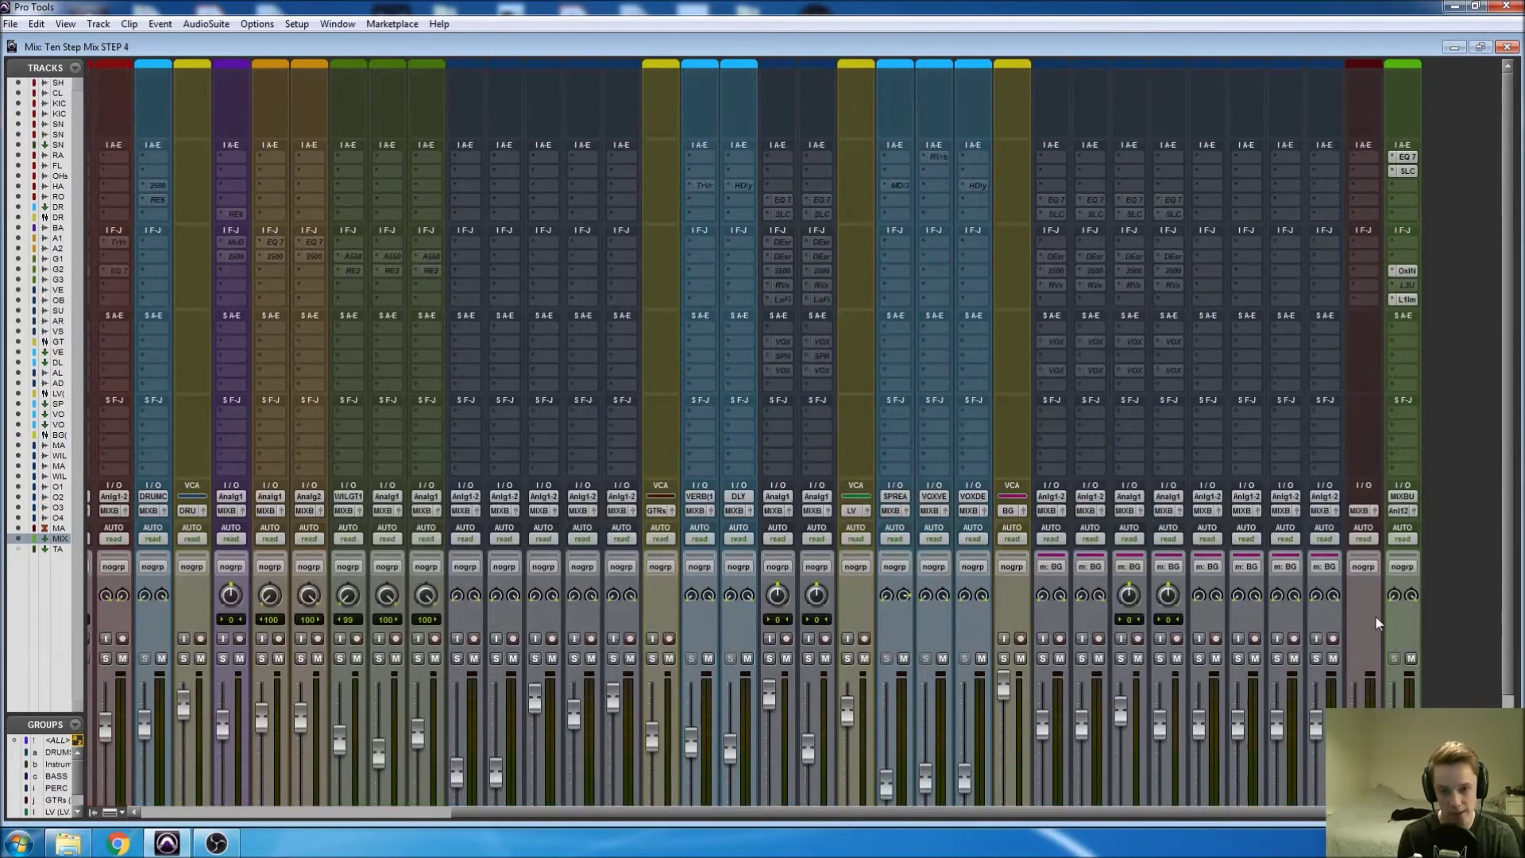
scroll(1390, 357, "down", 1)
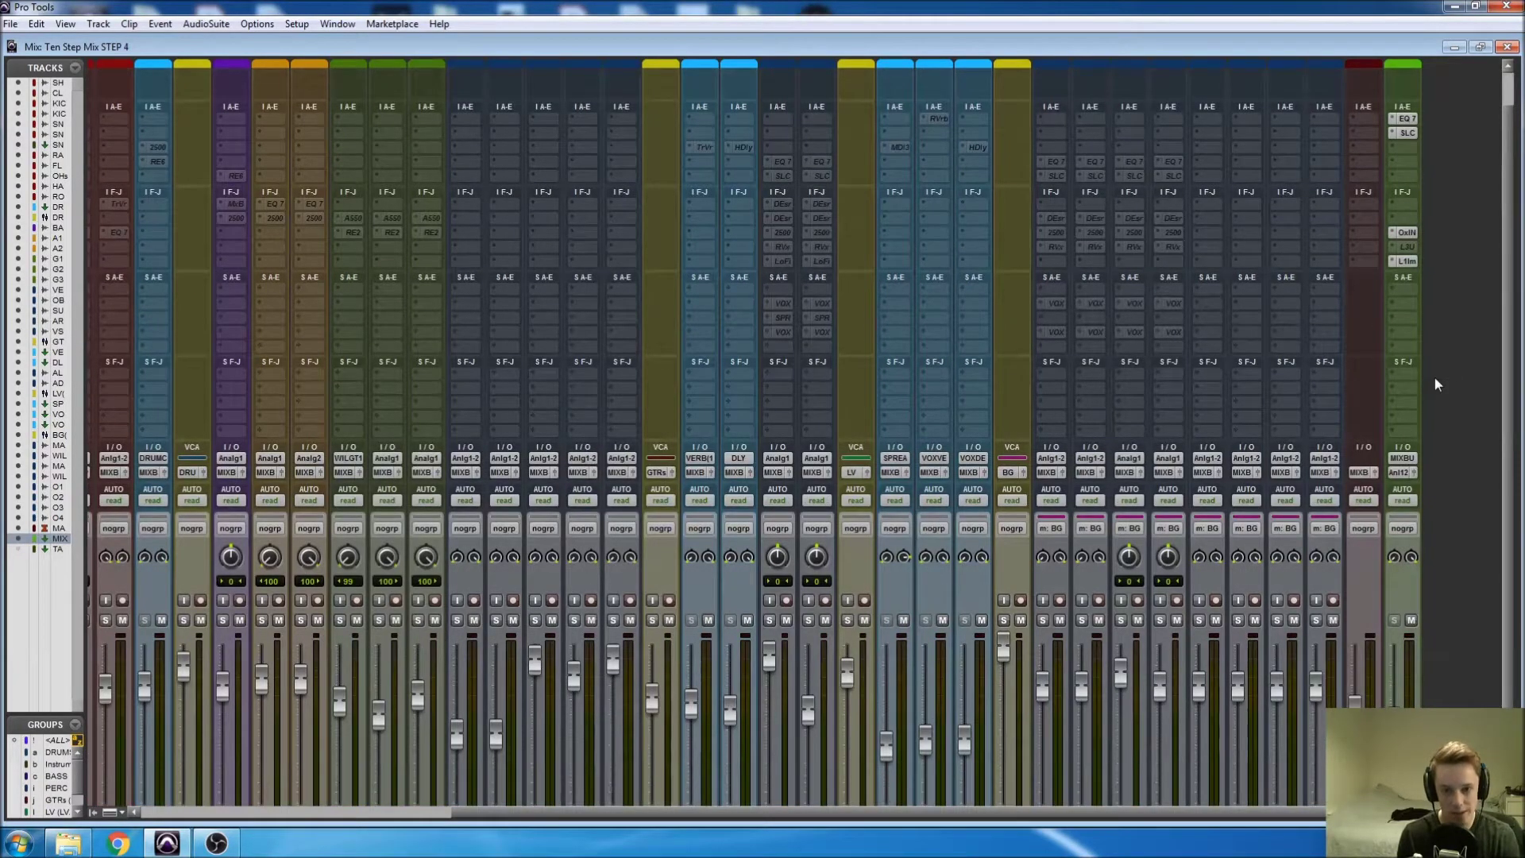
scroll(1056, 560, "left", 5)
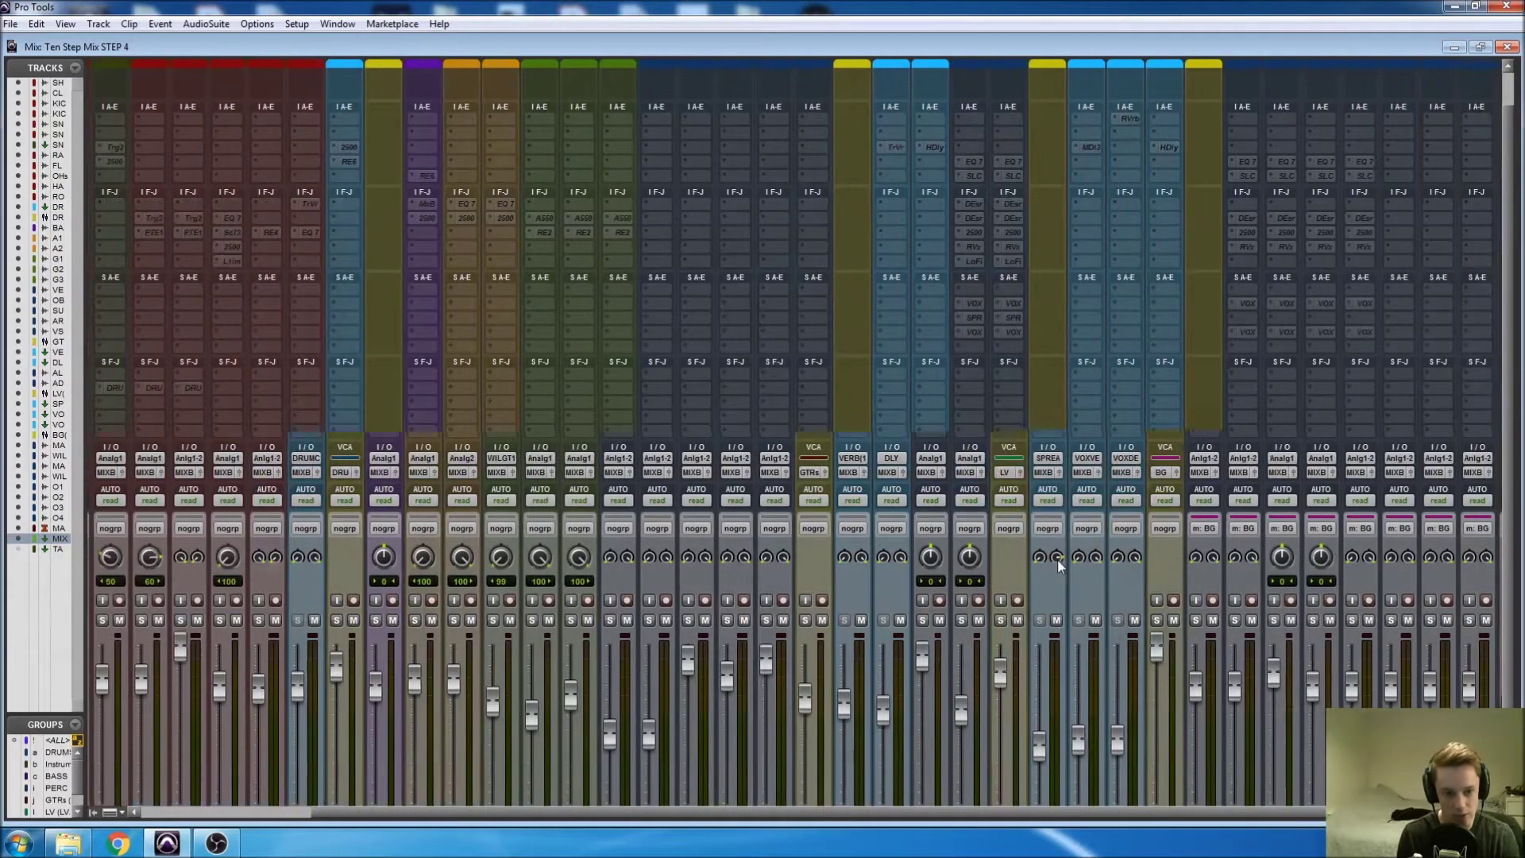
scroll(1036, 597, "down", 2)
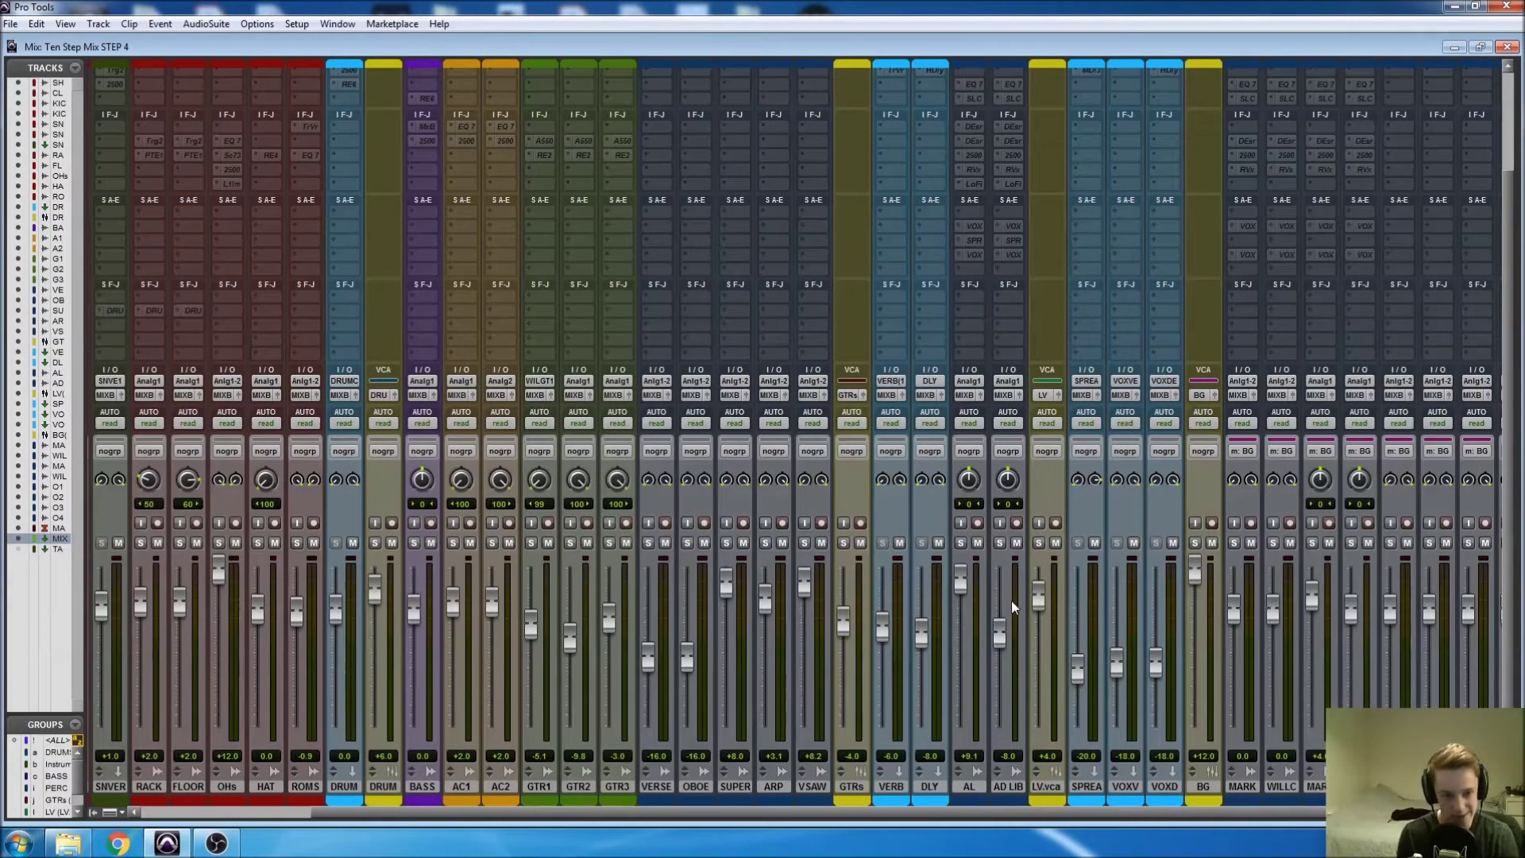
scroll(1012, 601, "up", 2)
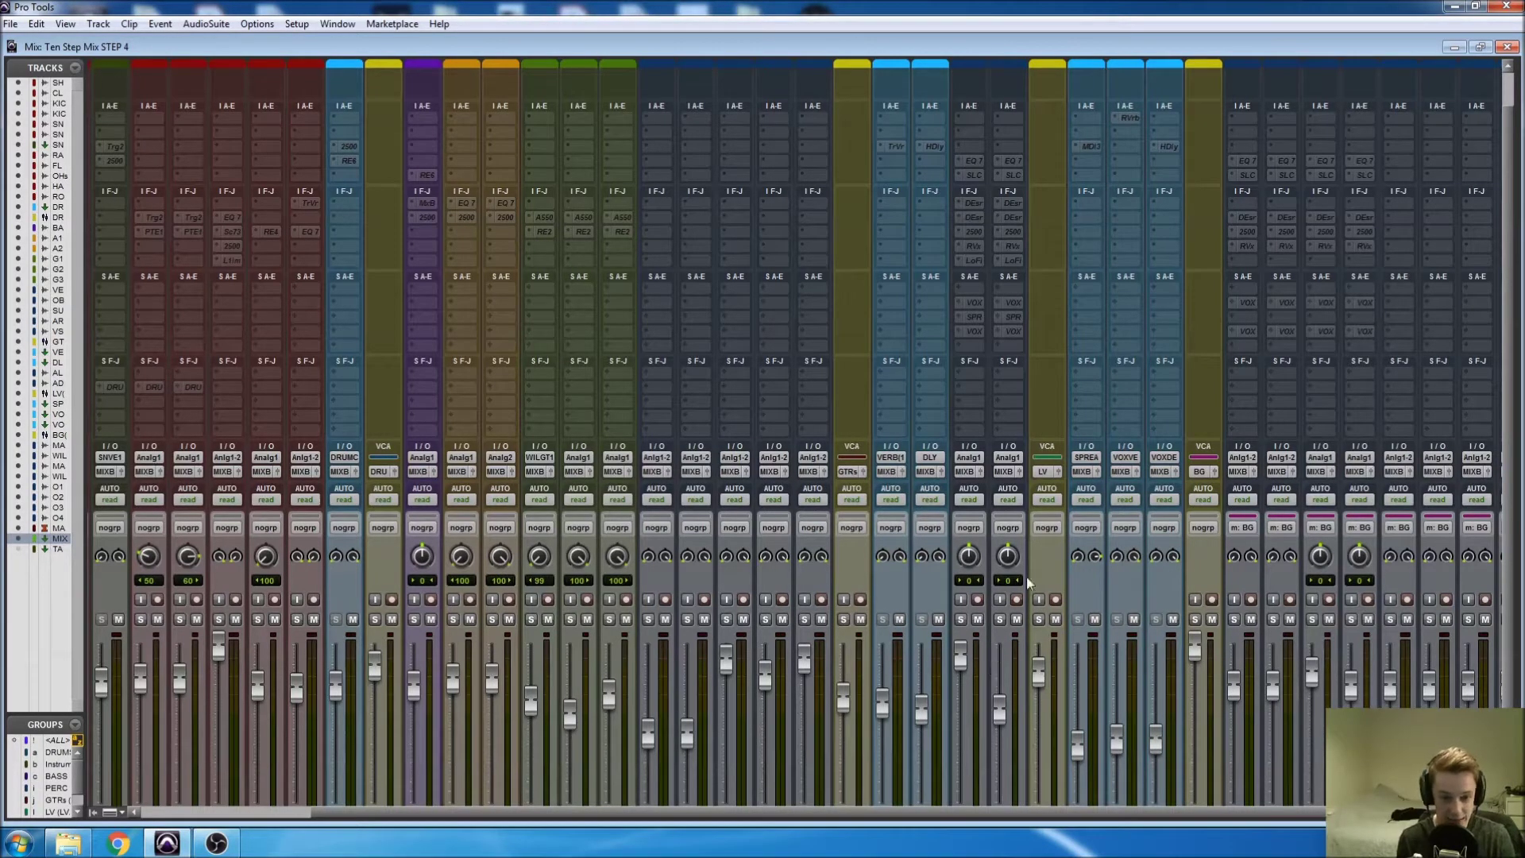
scroll(1042, 564, "down", 2)
scroll(1044, 558, "right", 3)
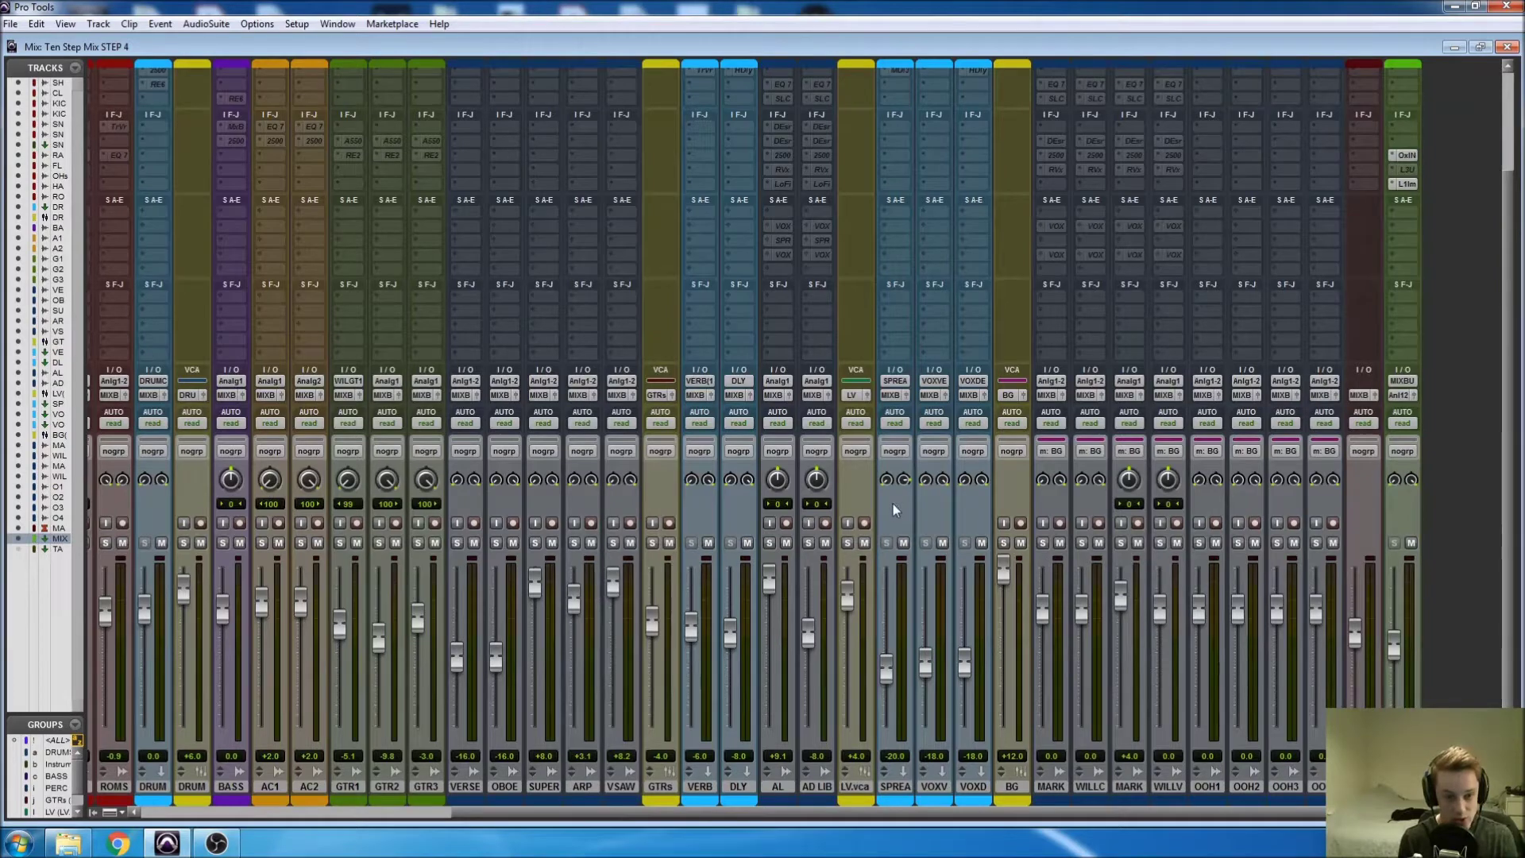
scroll(892, 512, "left", 2)
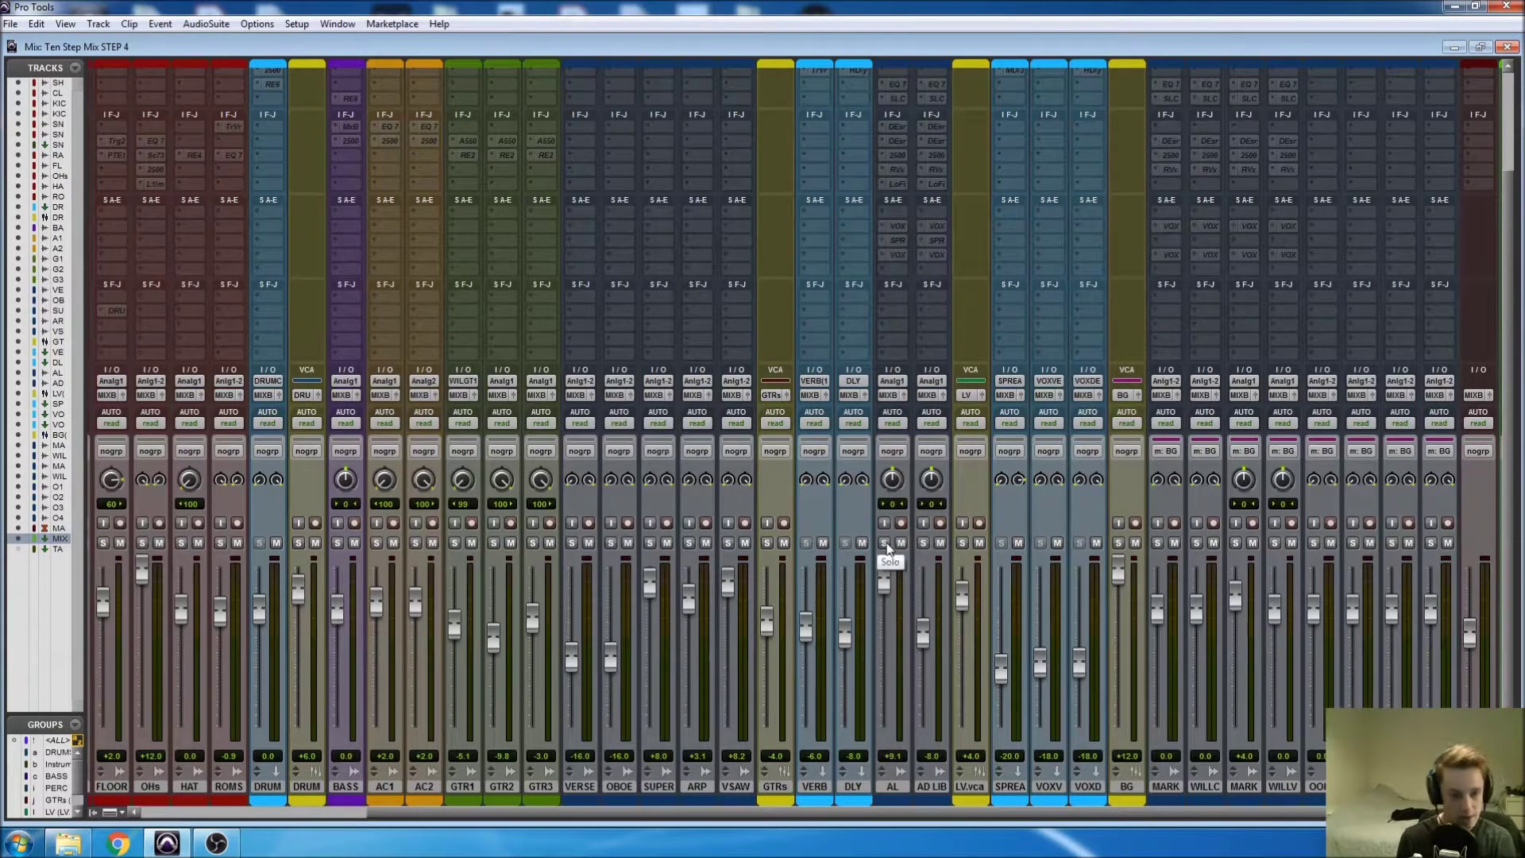
Step: Set the playback start at 1:37.619 on the AL track in the Edit window and return to the mixer
key("ctrl+equal")
scroll(892, 586, "down", 10)
scroll(893, 587, "down", 5)
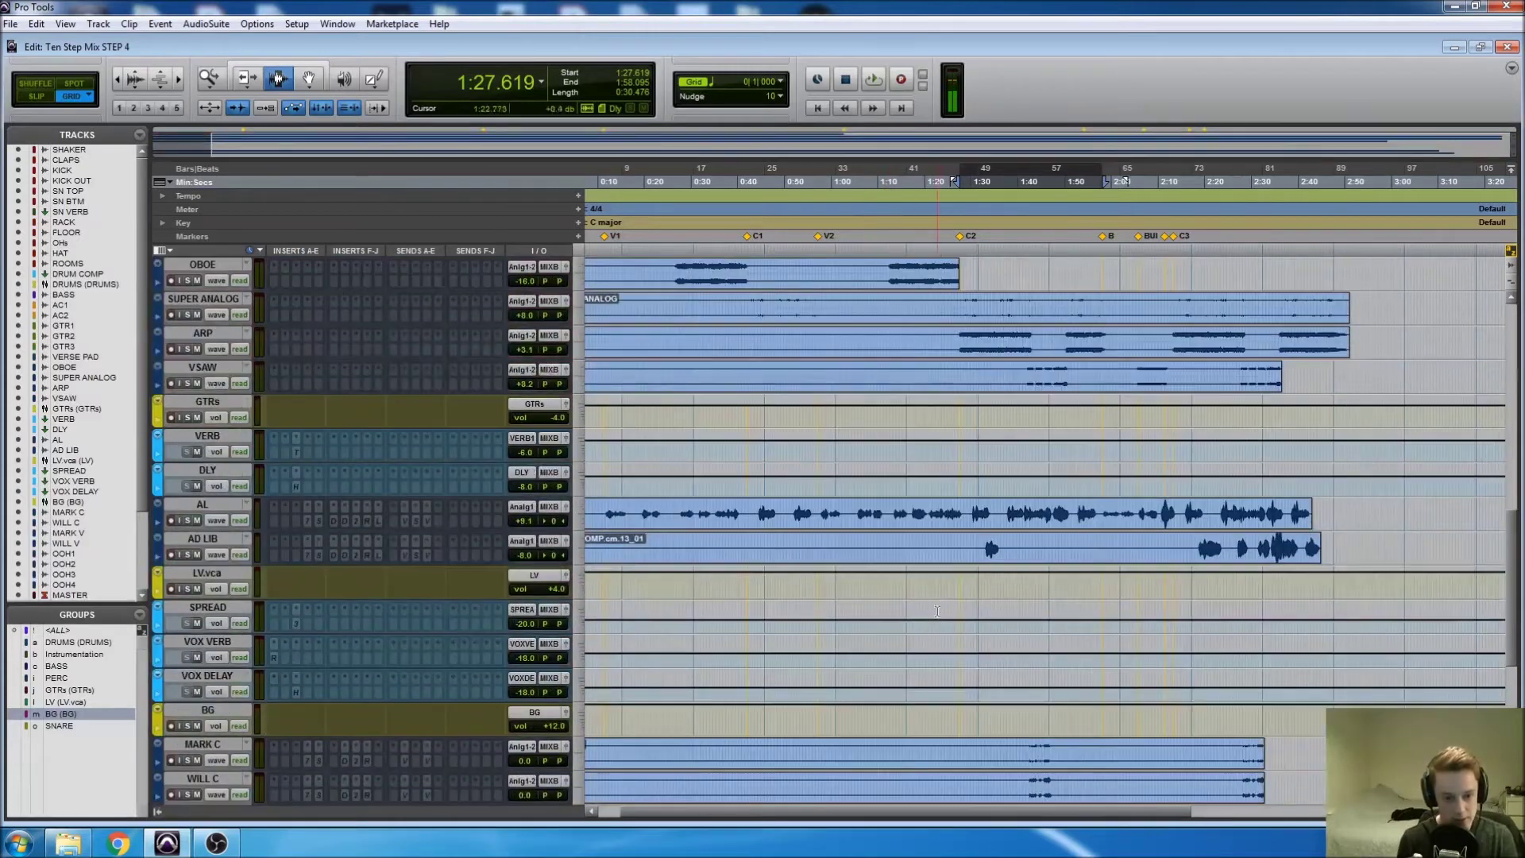
left_click(1007, 512)
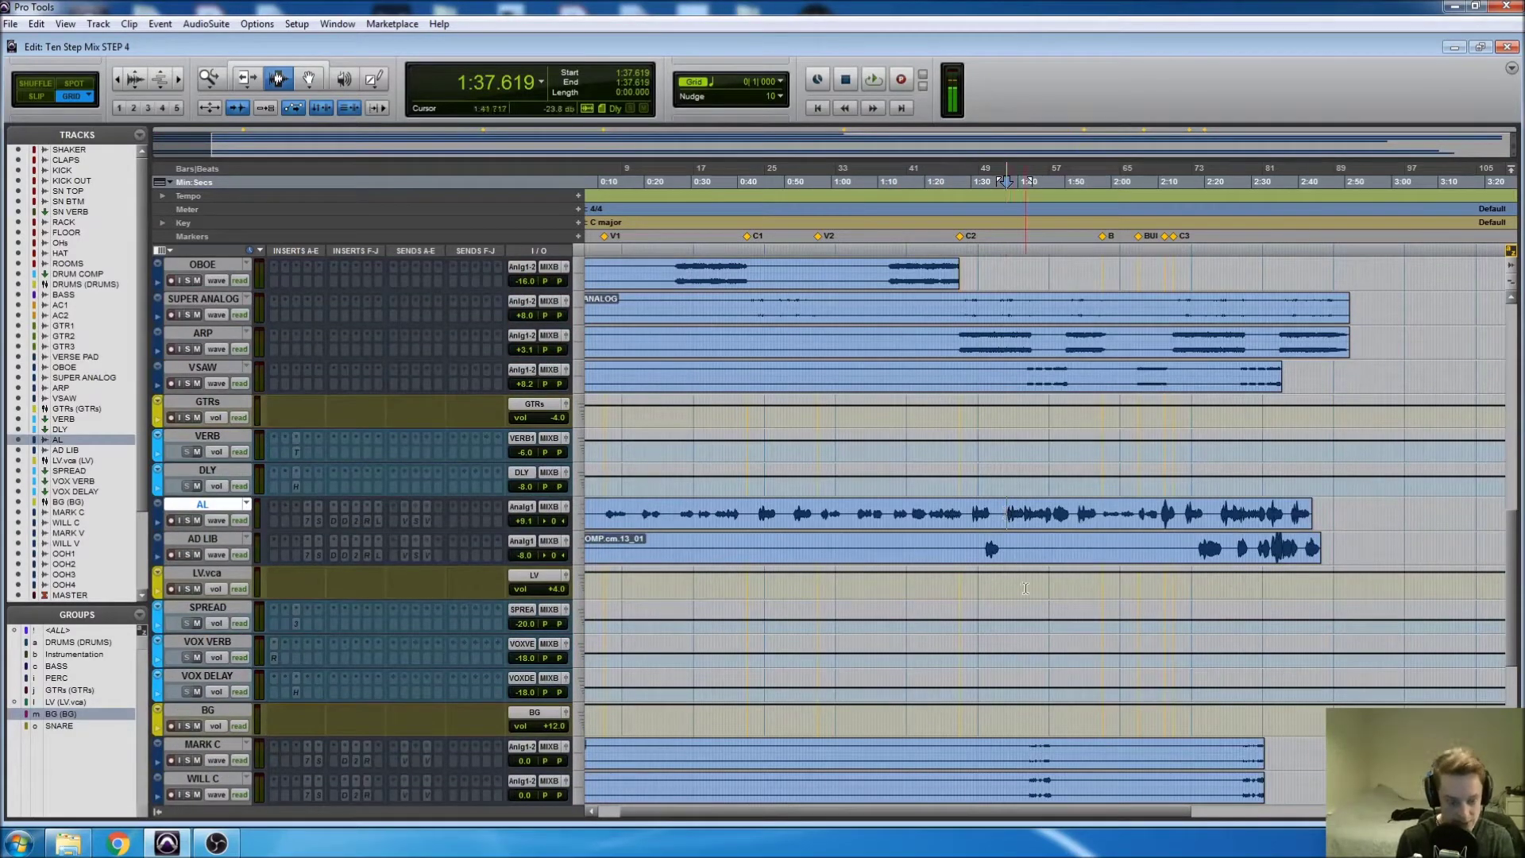
key("ctrl+equal")
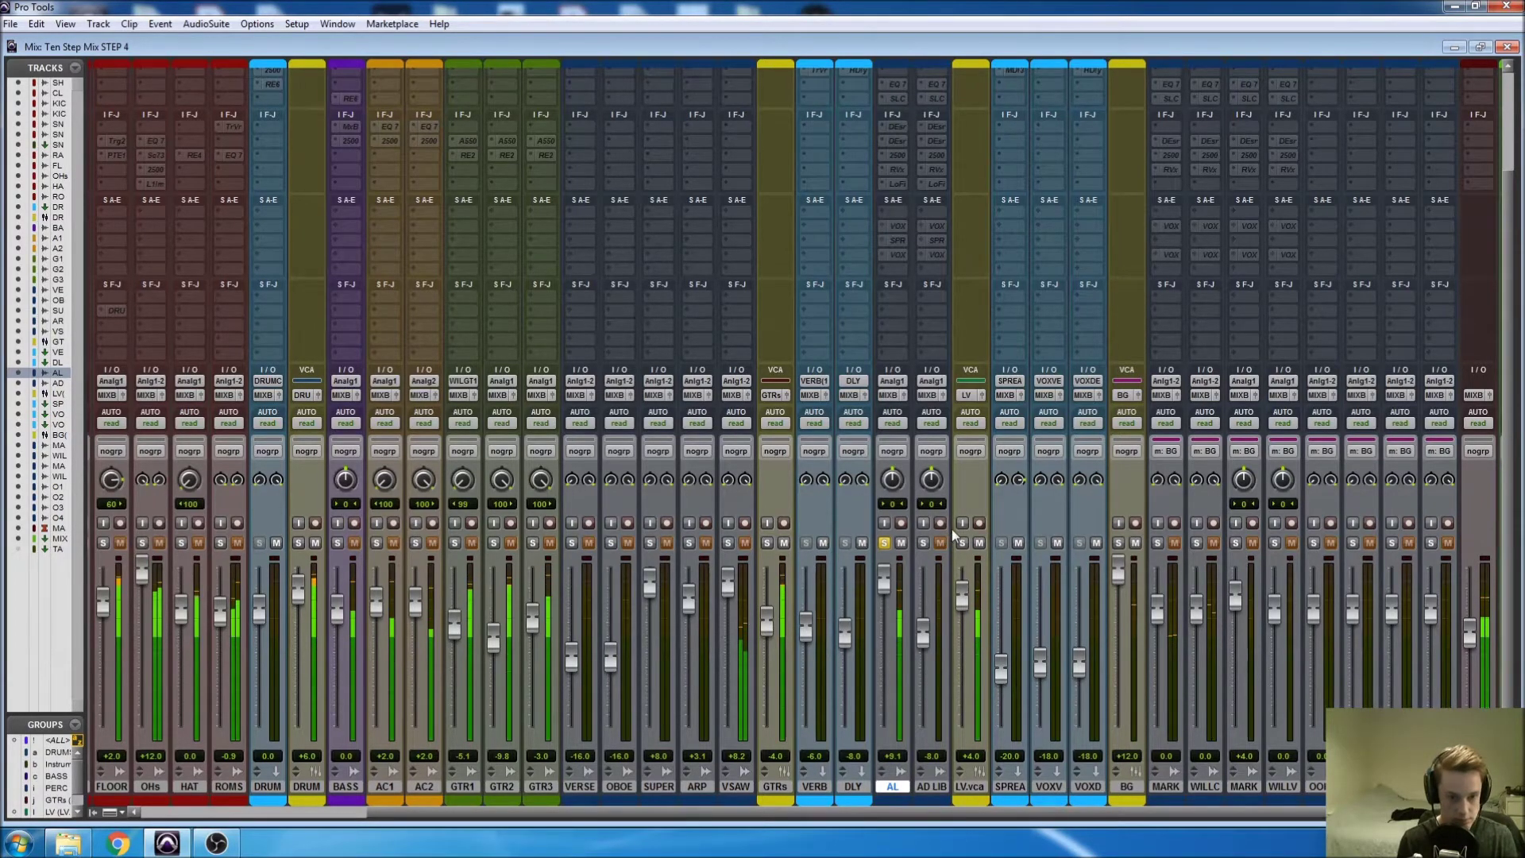
Step: Make the EQ 7 insert on the AL channel active and open its plug-in window
scroll(975, 517, "up", 1)
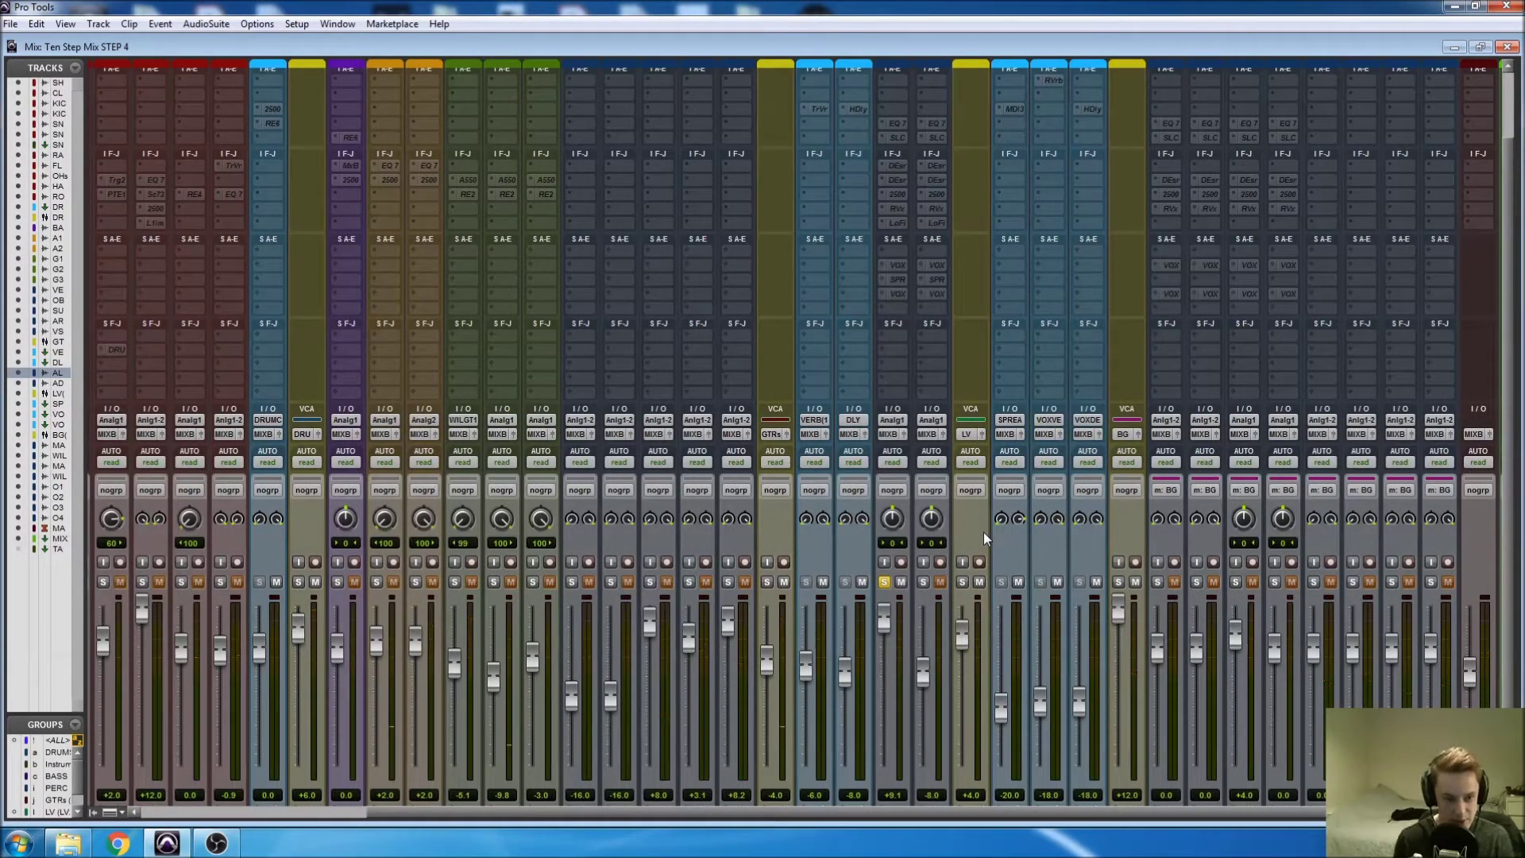
scroll(983, 532, "up", 2)
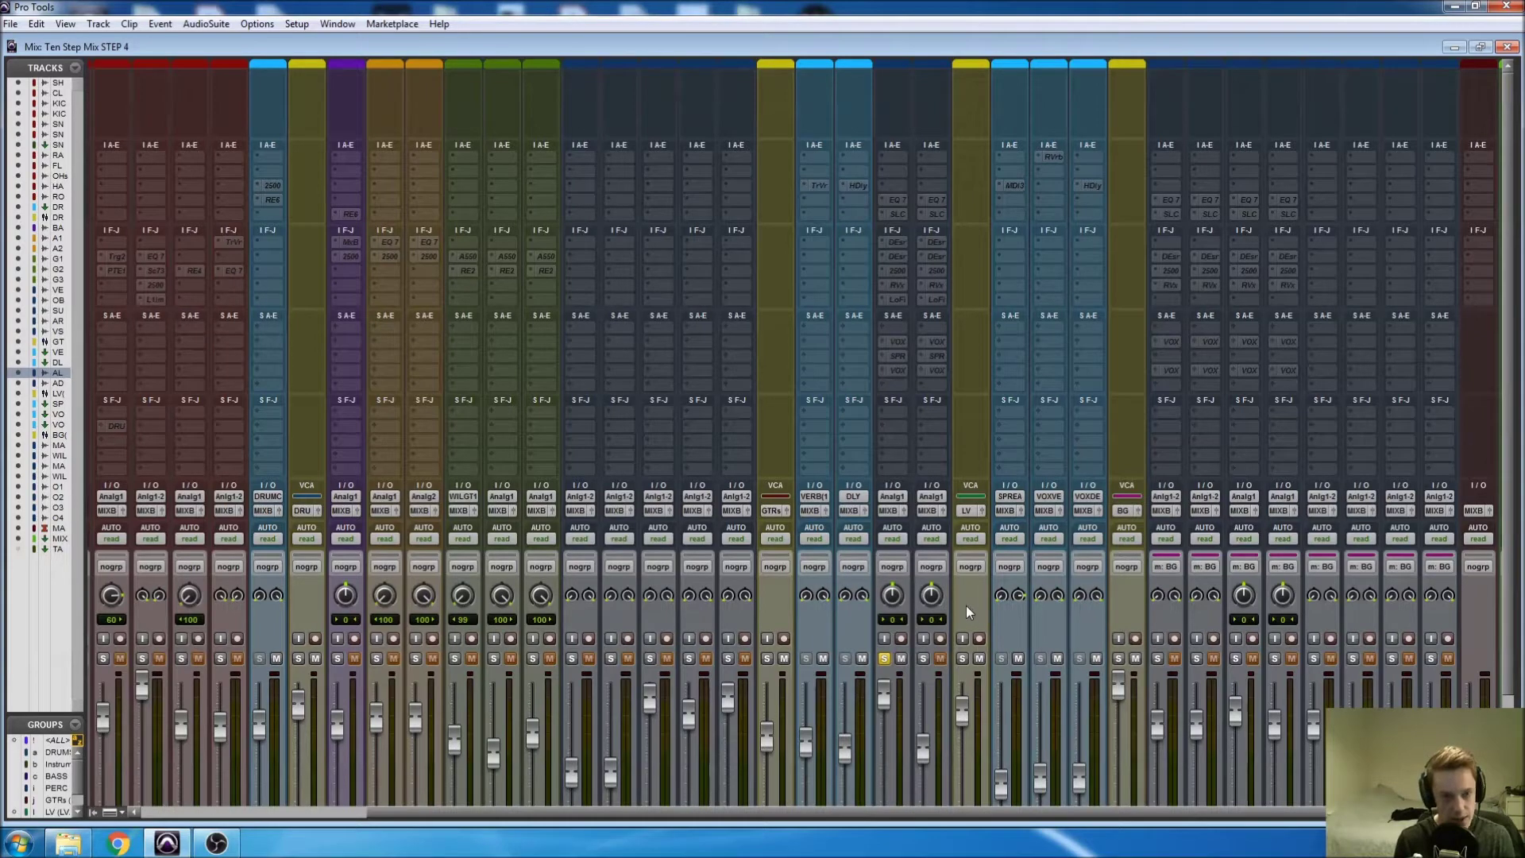
right_click(902, 210)
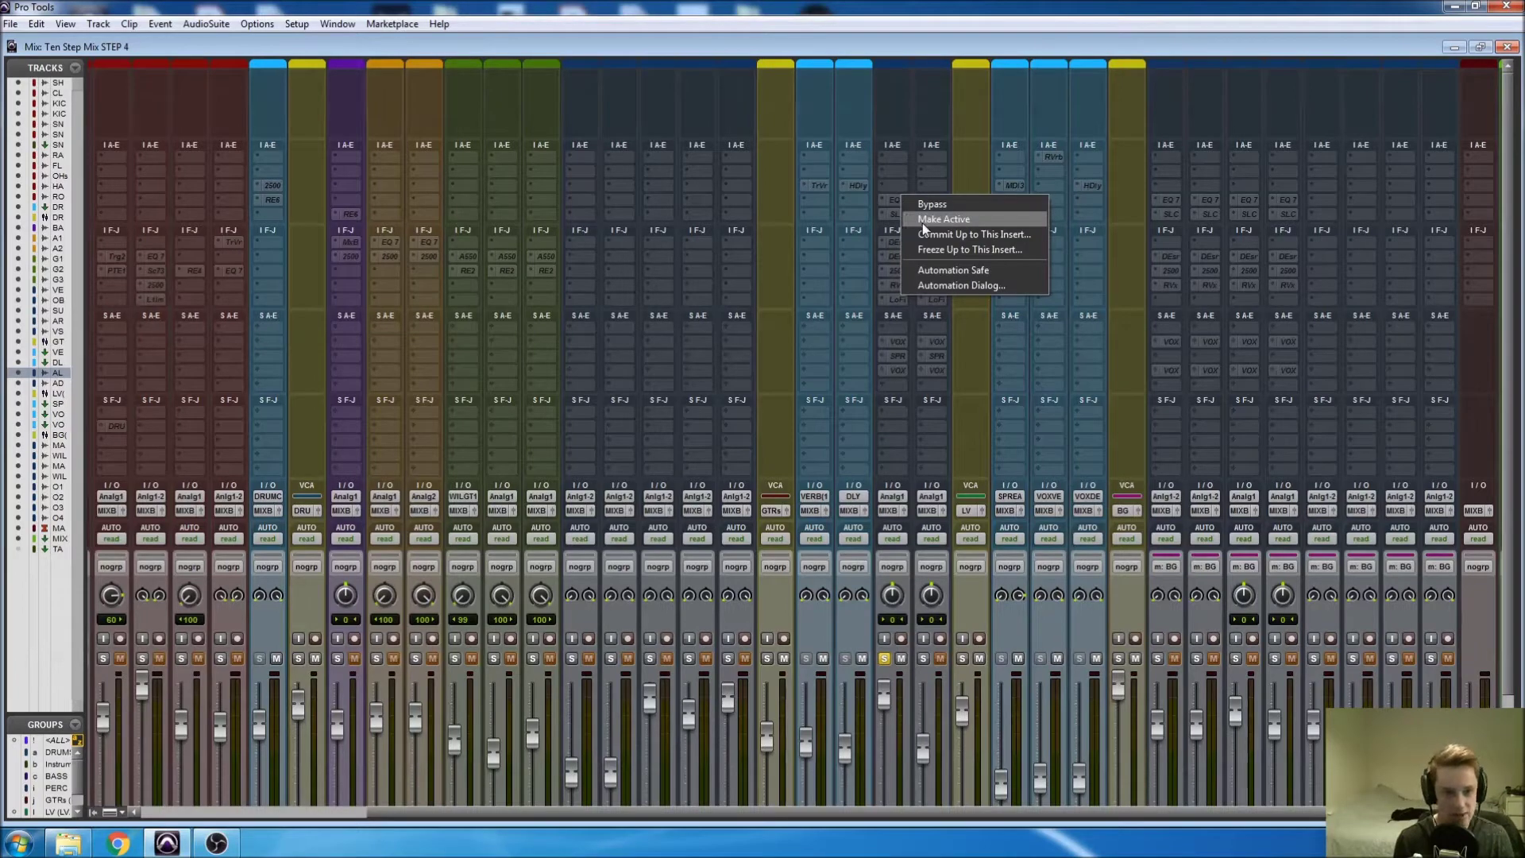
left_click(922, 223)
left_click(902, 200)
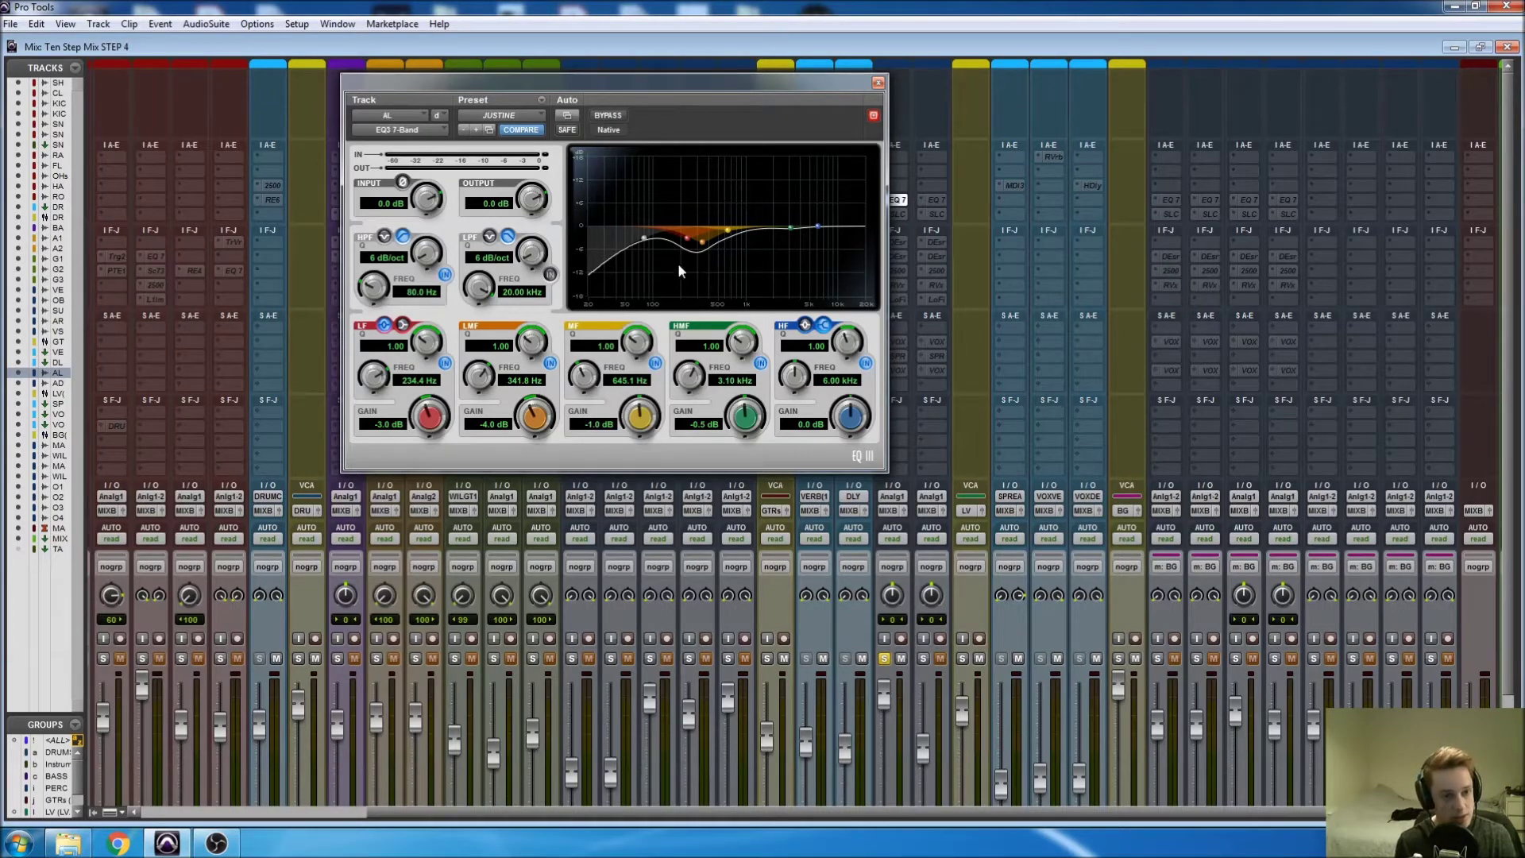
Step: Reset the gains of the EQ's LF, LMF and MF bands to 0.0 dB
left_click(429, 417, "alt")
left_click(535, 416, "alt")
left_click(639, 419, "alt")
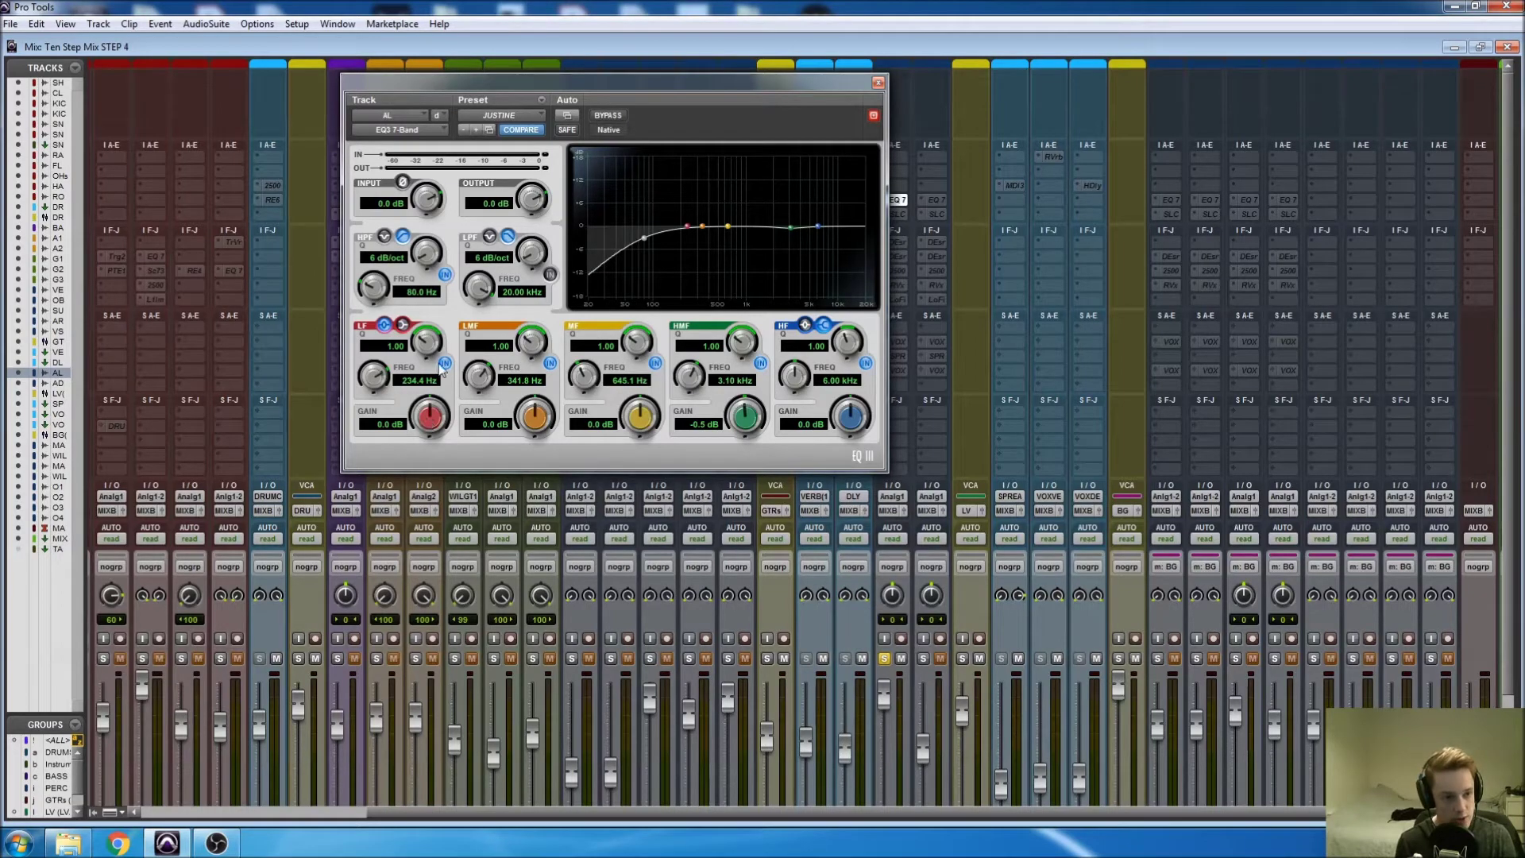
Step: Sweep the LF band as a narrow 18 dB boost to find the resonance, settling on 216.5 Hz with -0.5 dB gain and Q 1.00
left_click_drag(427, 342, 438, 214)
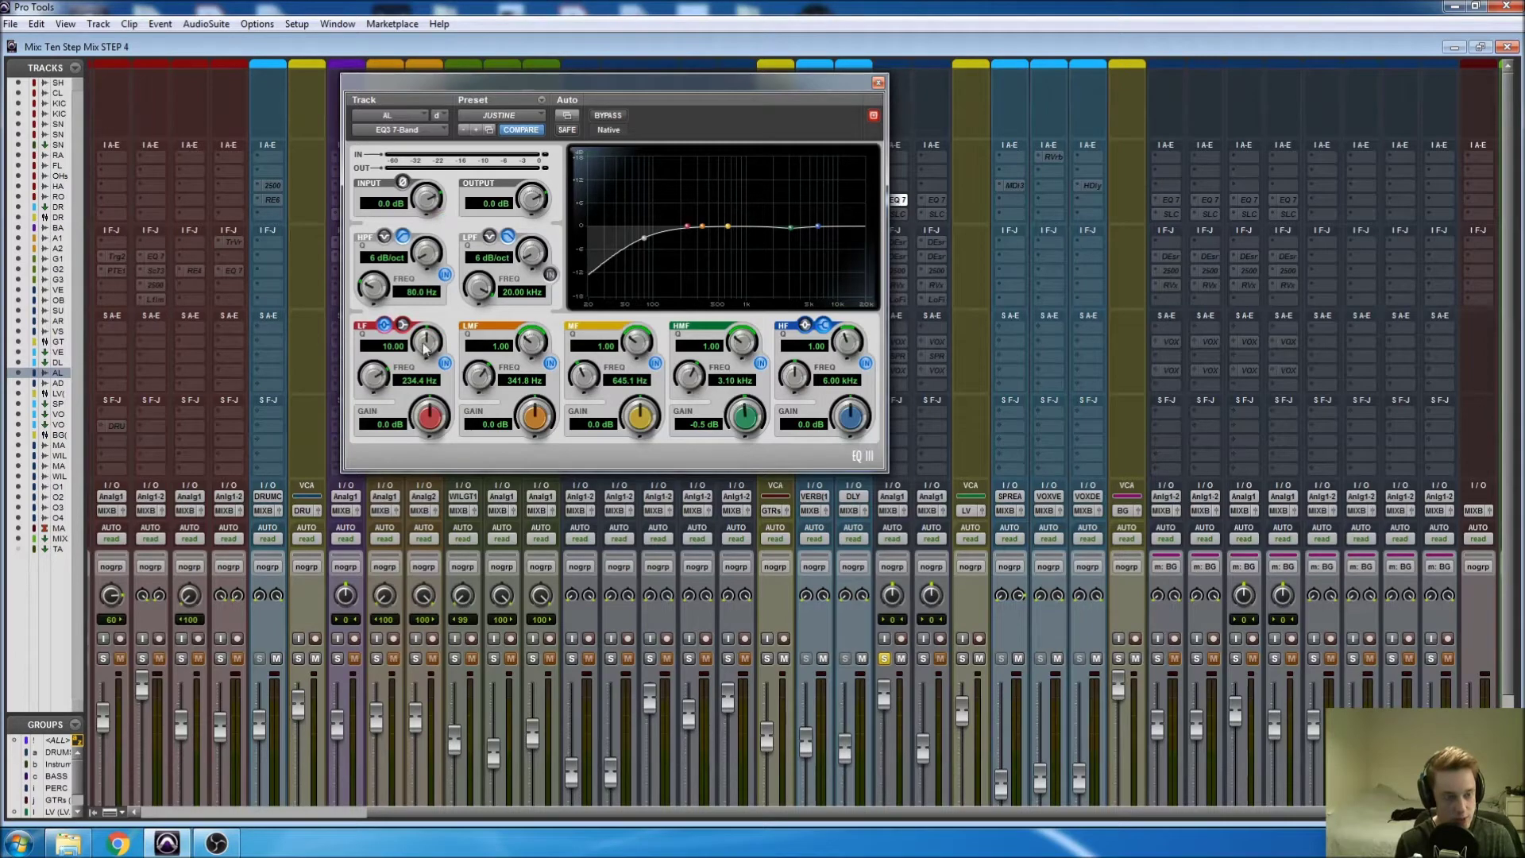
mouse_move(688, 226)
left_mouse_down()
mouse_move(672, 213)
mouse_move(689, 145)
mouse_move(695, 226)
left_mouse_up()
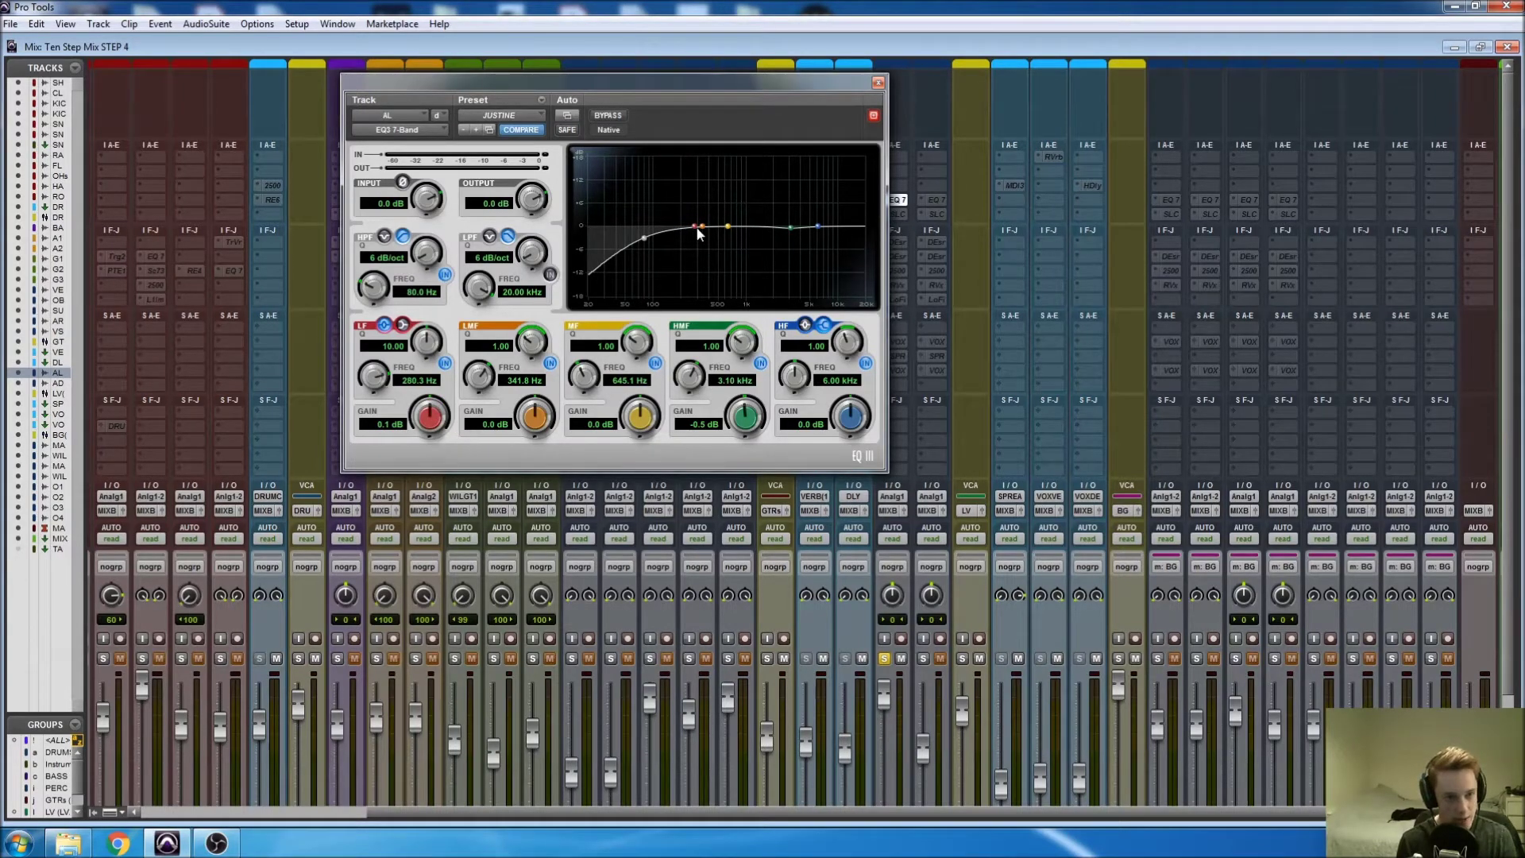
left_click_drag(696, 230, 690, 153)
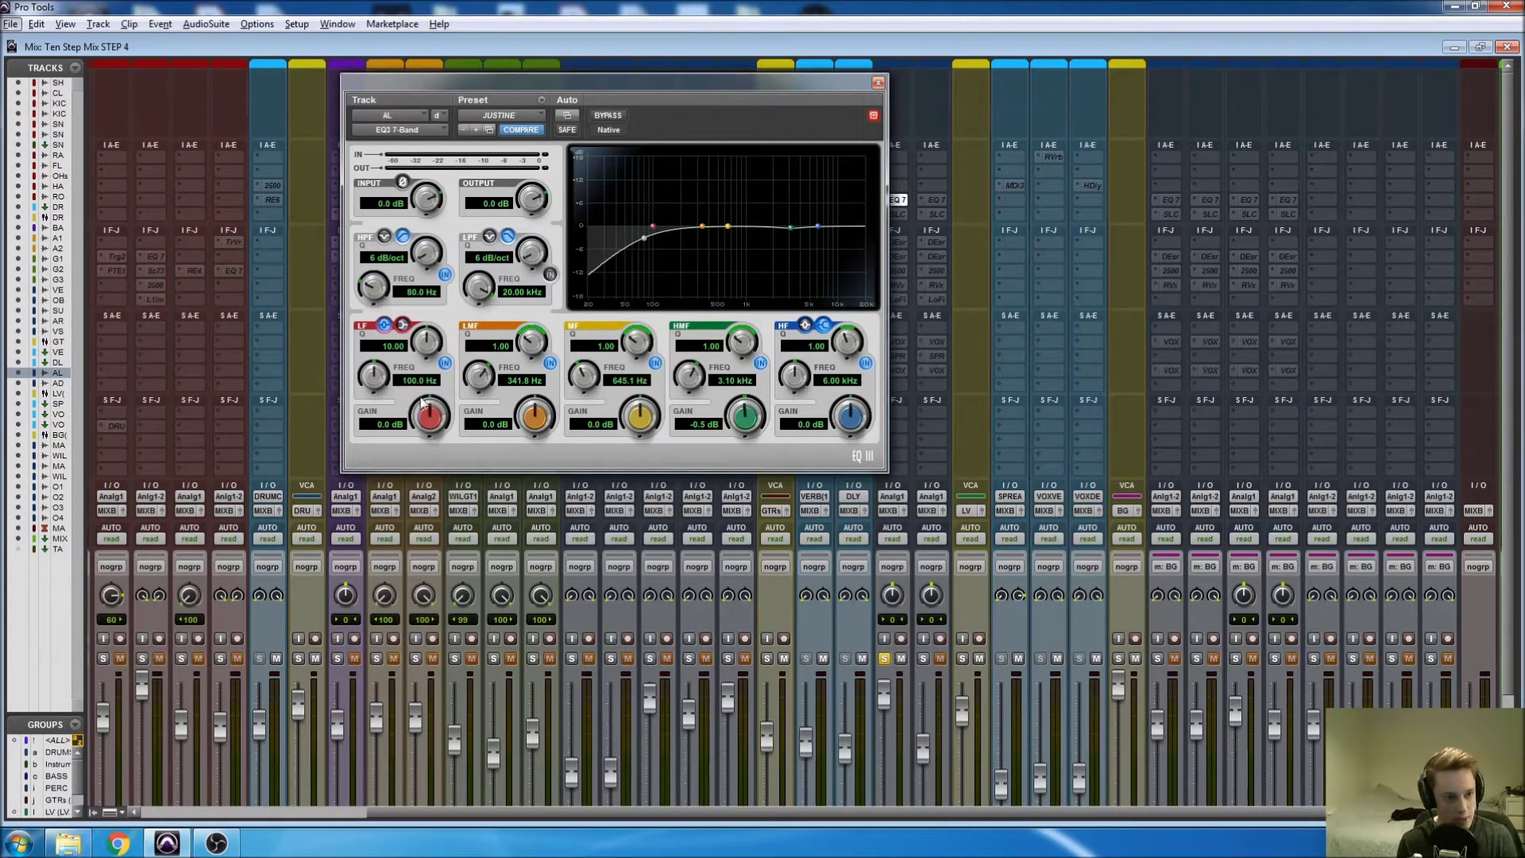
key("space")
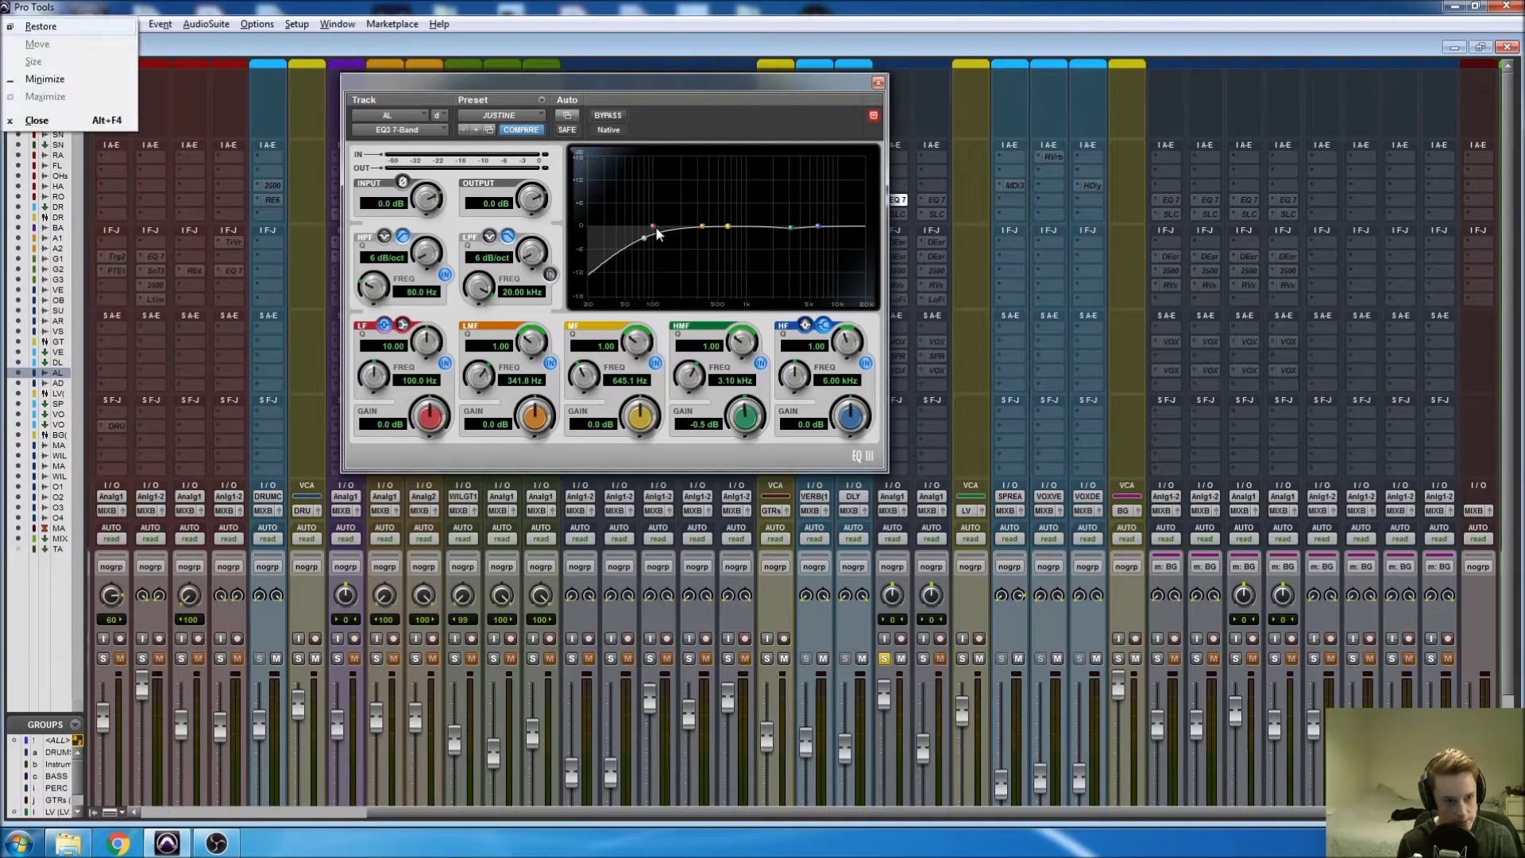
key("space")
left_click_drag(653, 226, 683, 130)
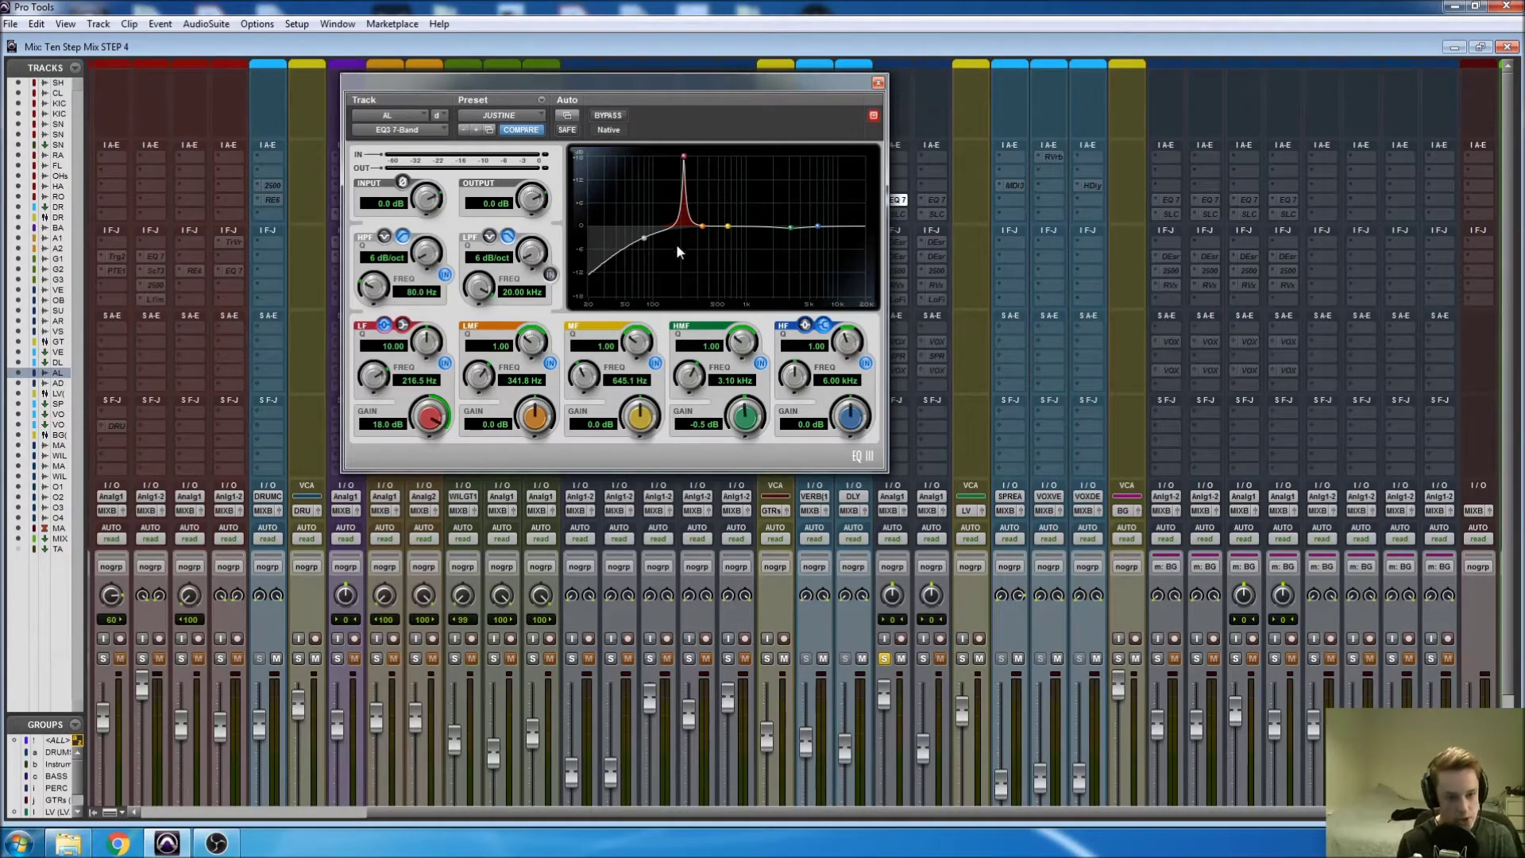
left_click(385, 426)
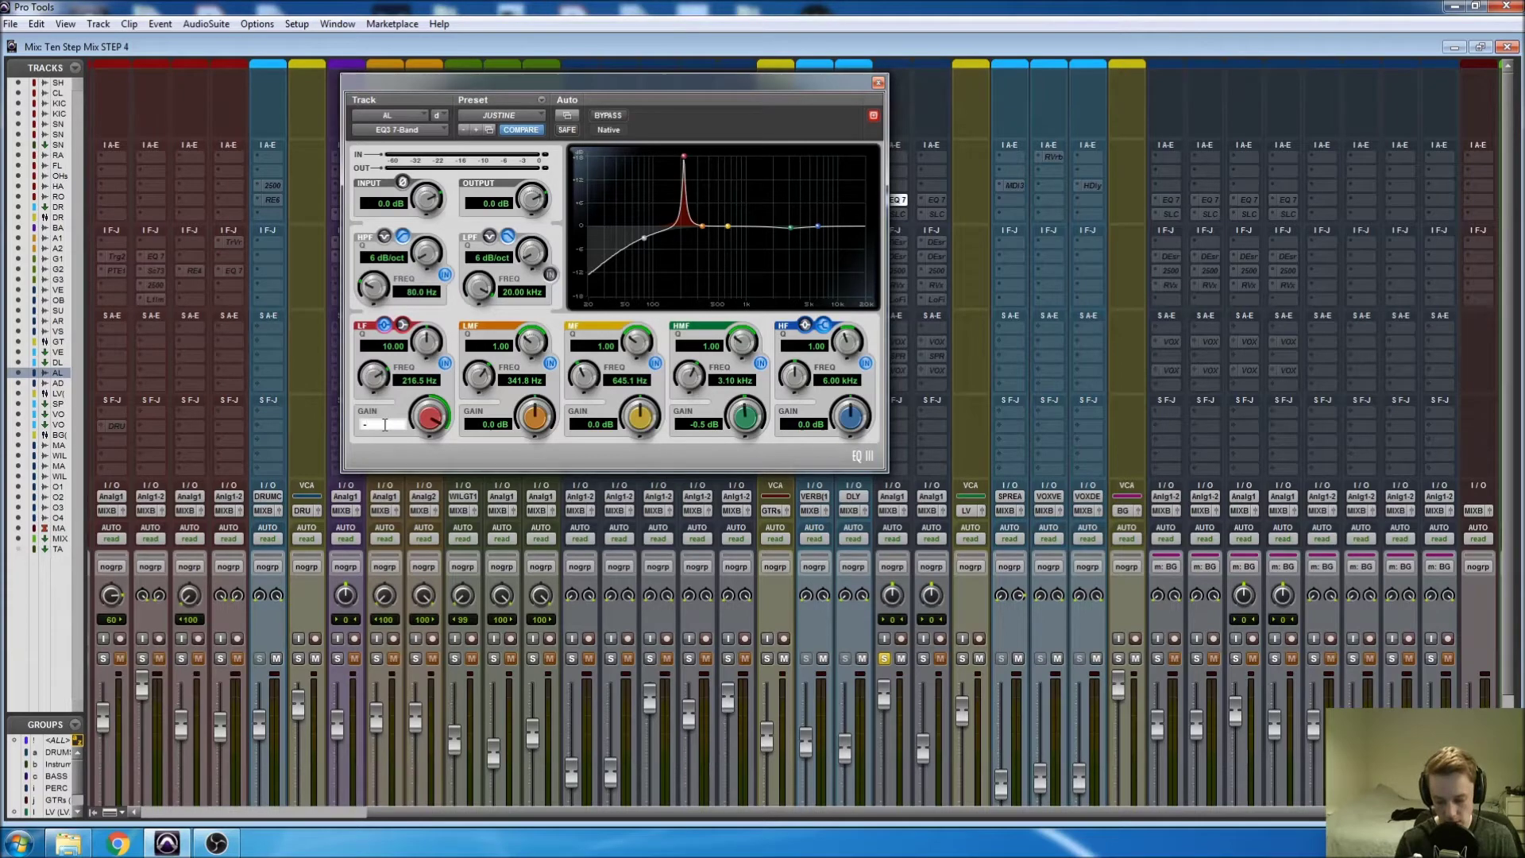
key("Return")
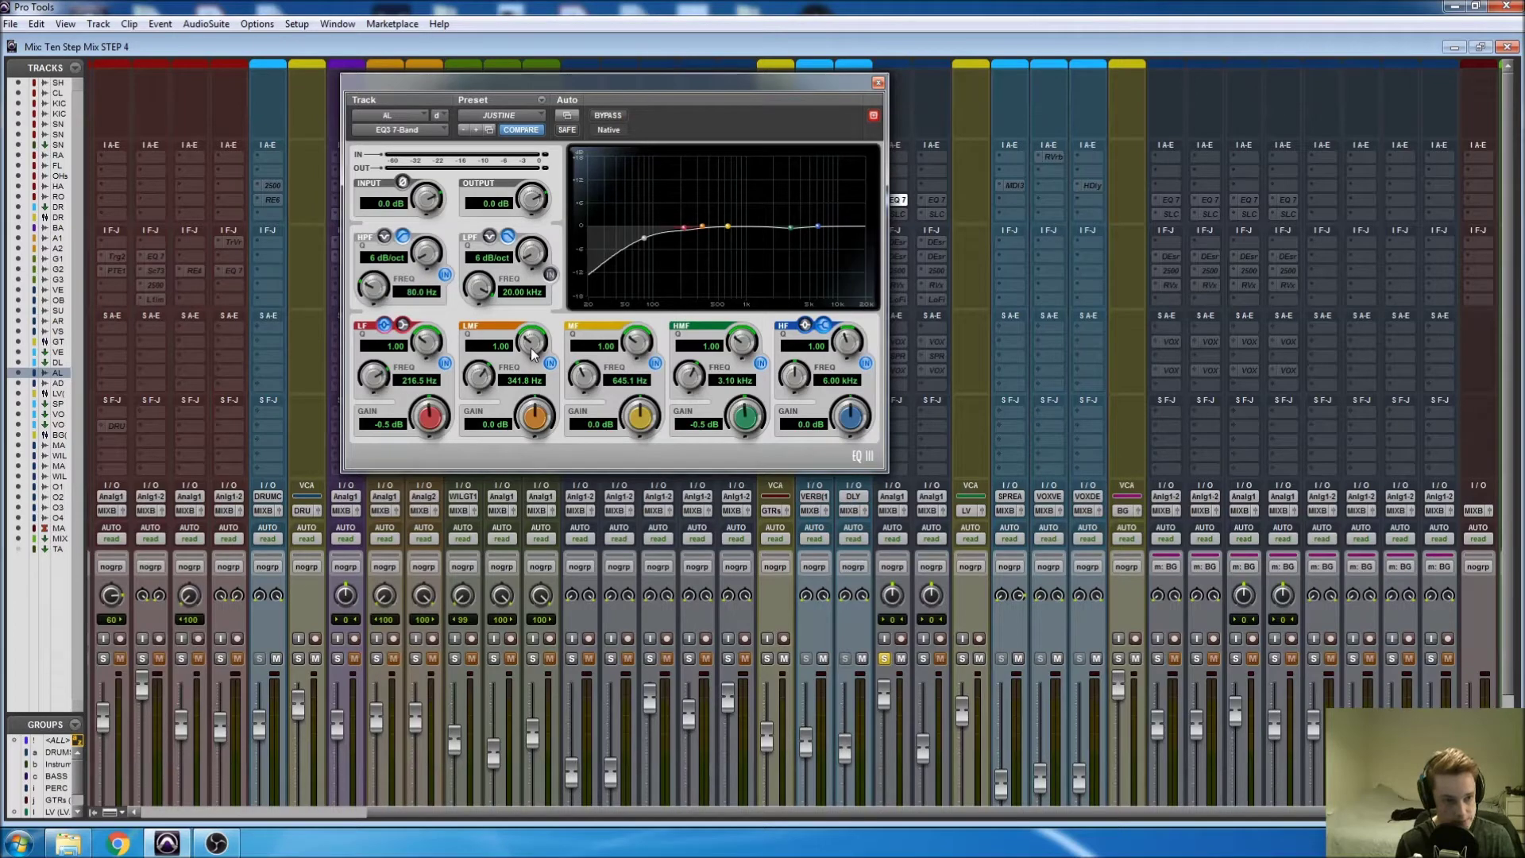
Step: Sweep the LMF band as a narrow 18 dB boost during playback, settling on 285.9 Hz with -0.5 dB gain and Q 1.00
key("space")
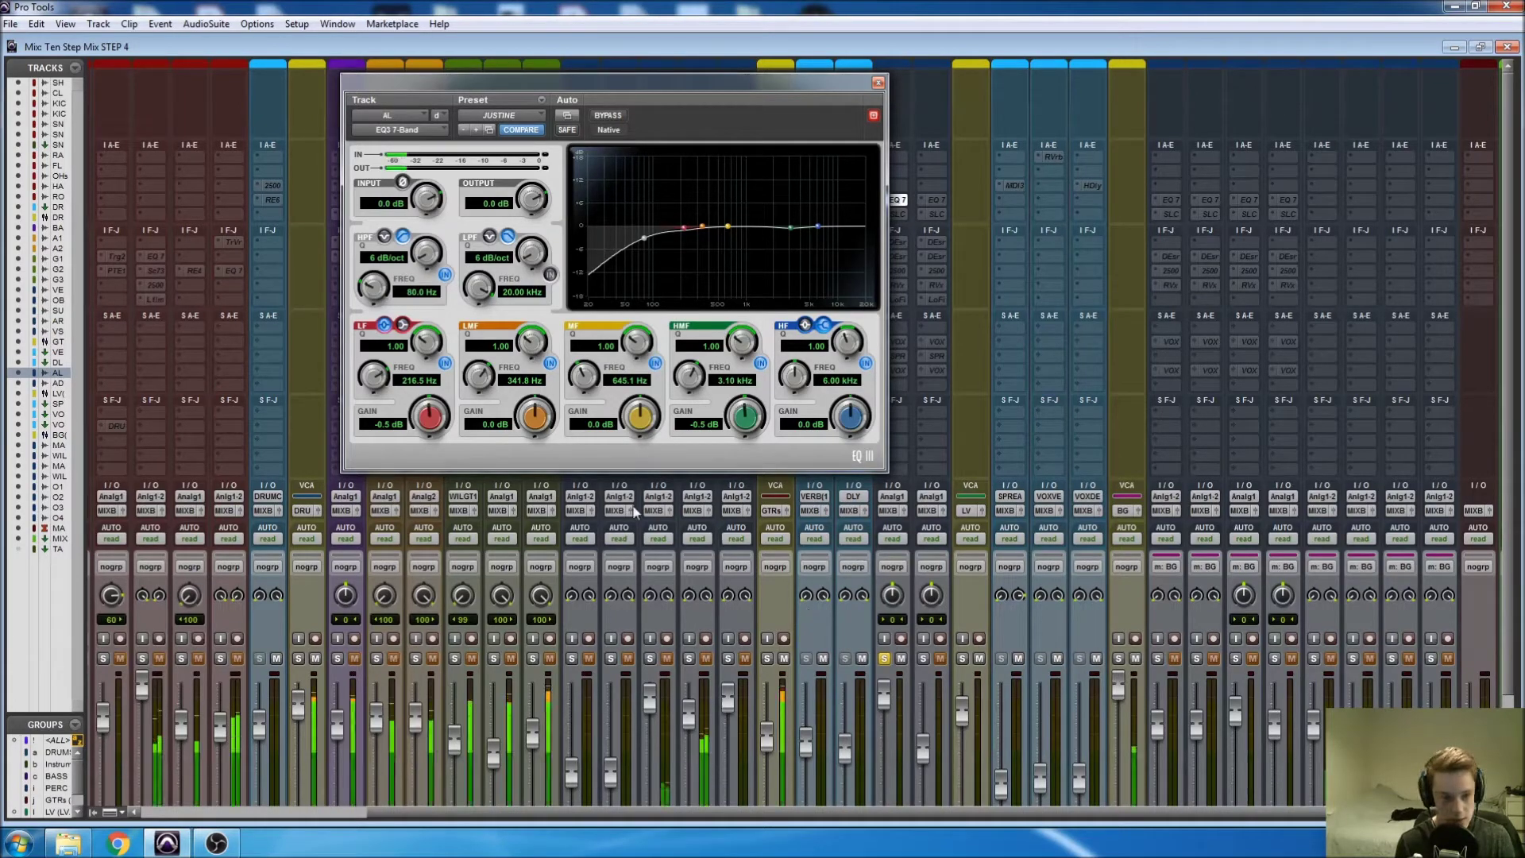
left_click_drag(703, 227, 695, 117)
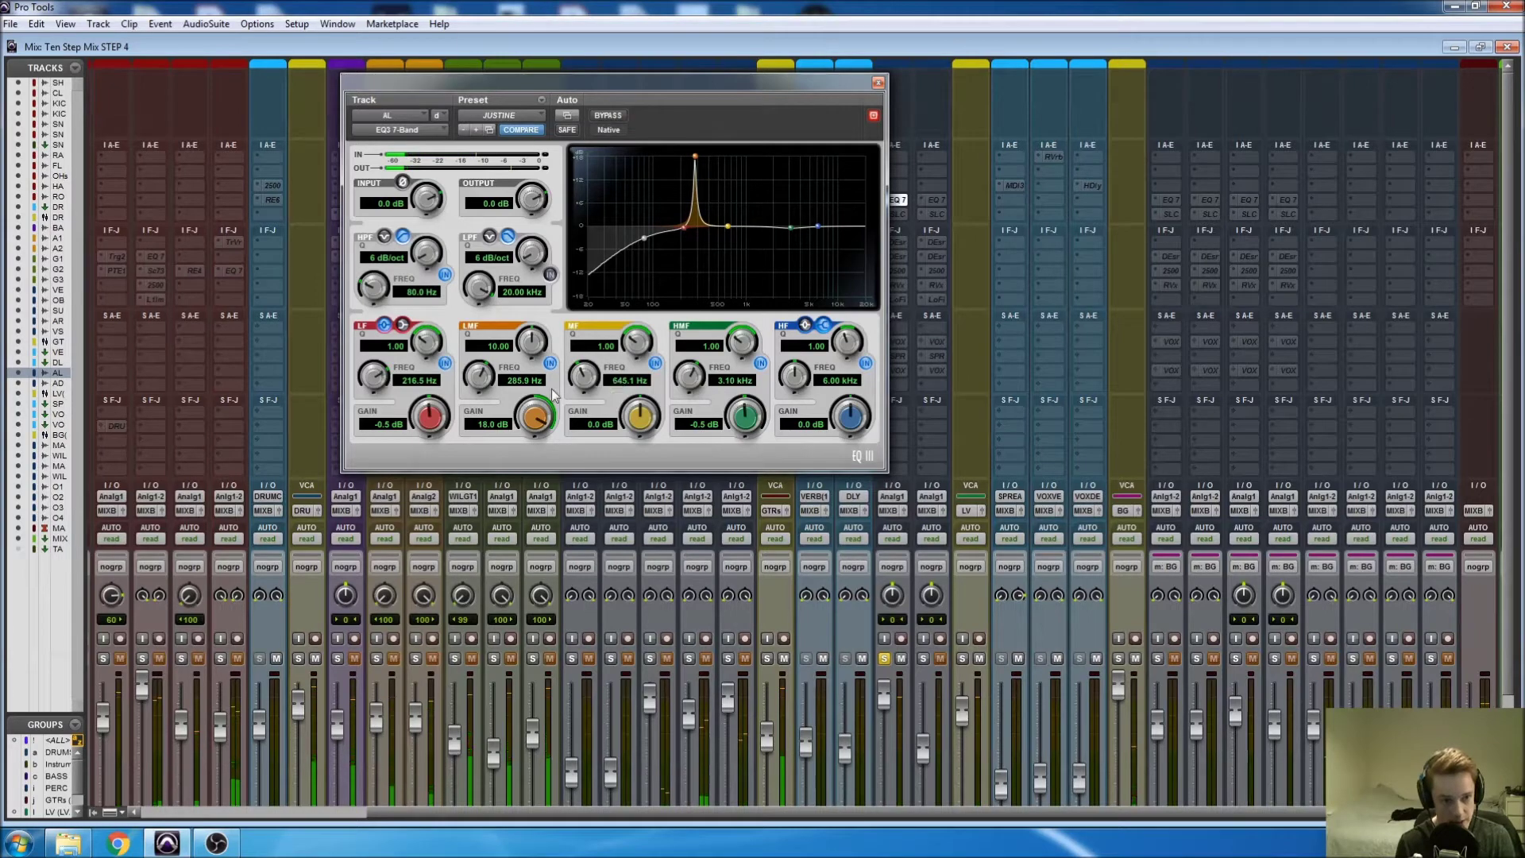
left_click(489, 421)
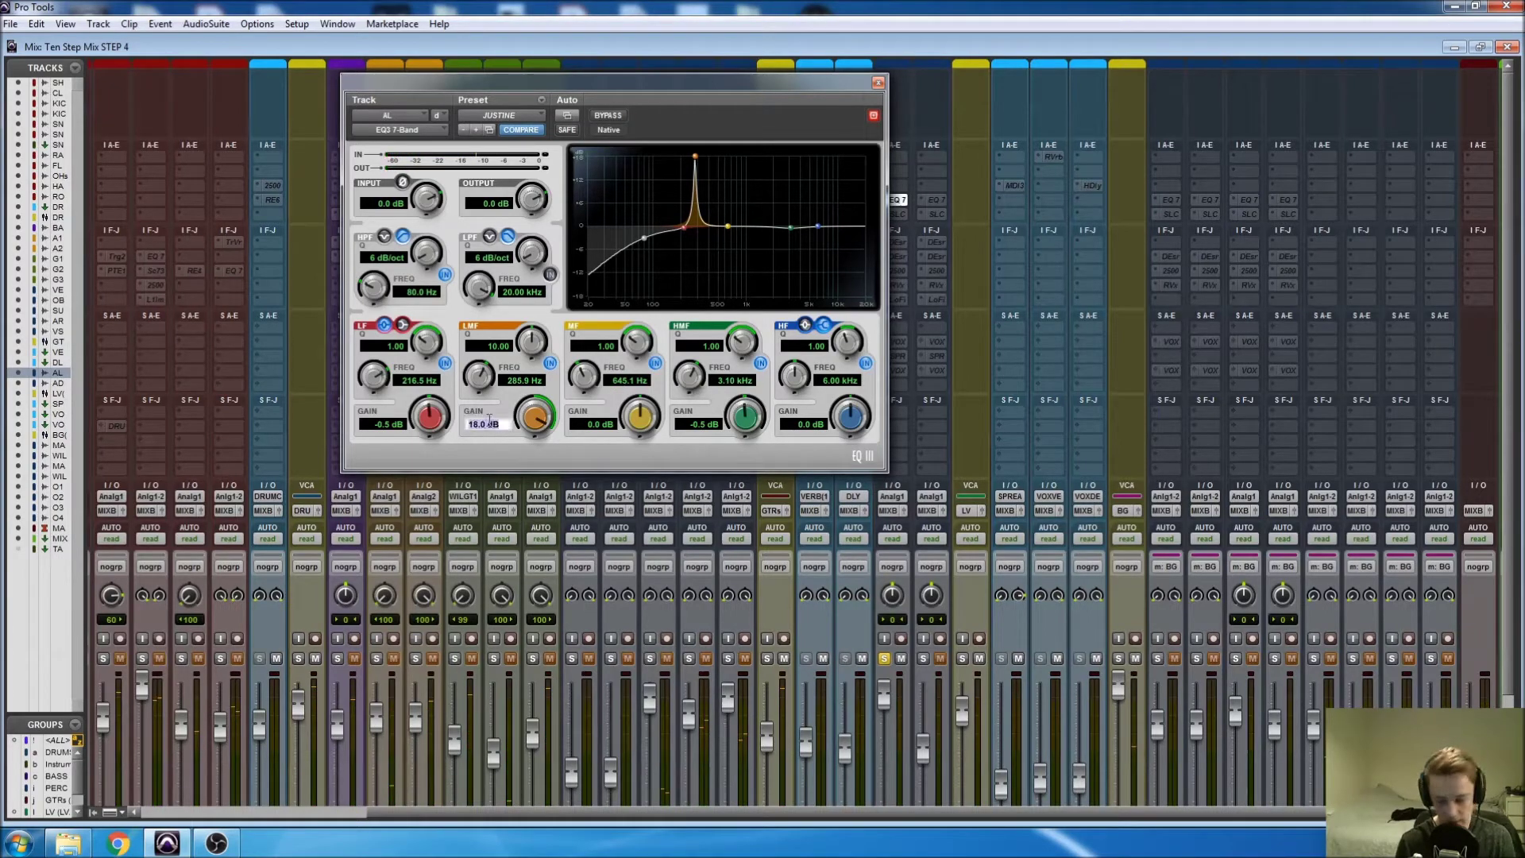
type("-0.5")
key("Return")
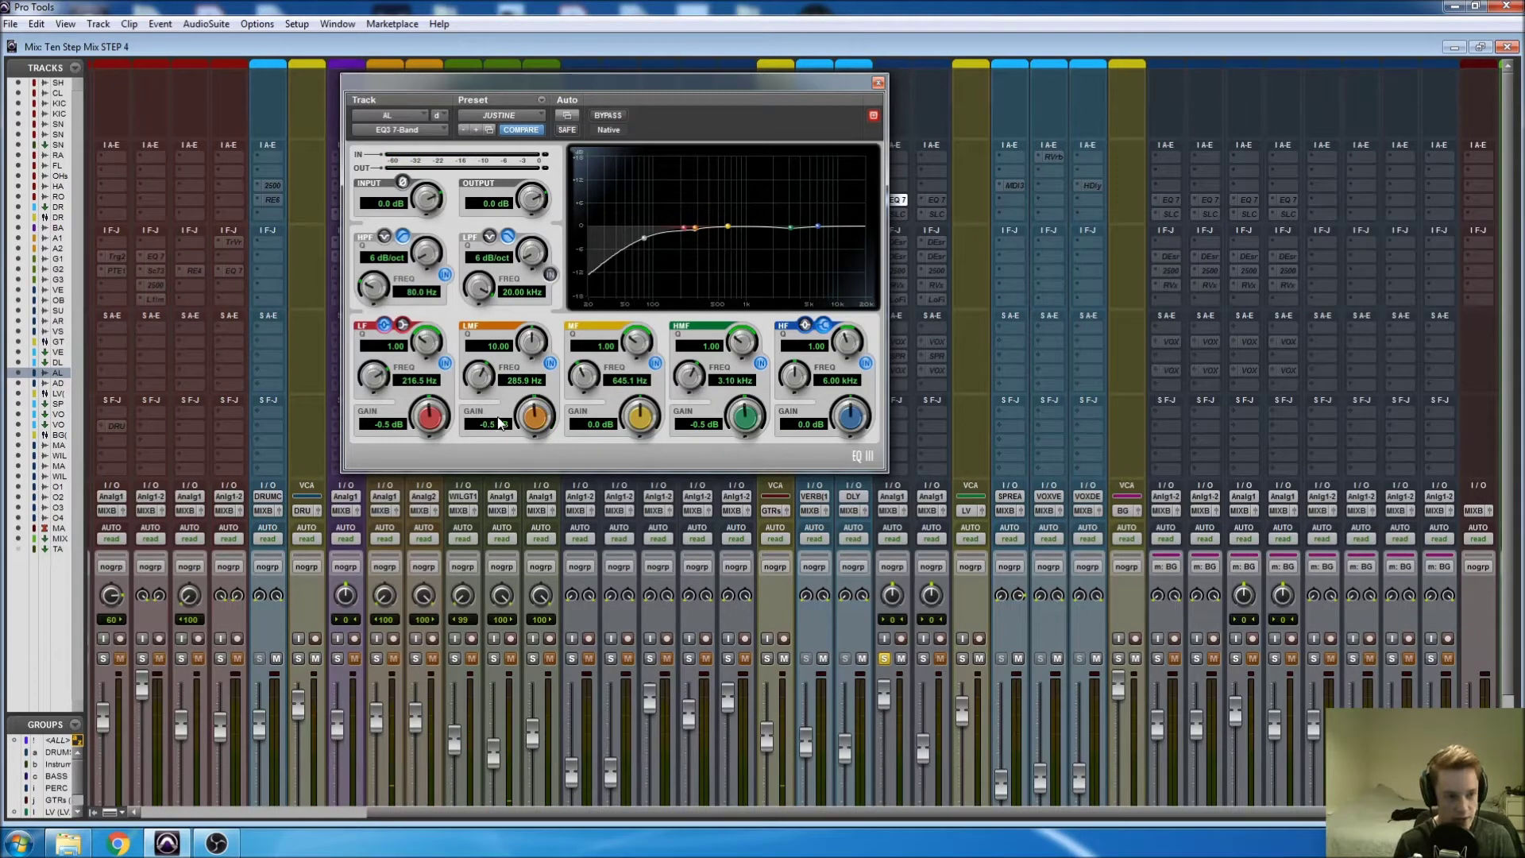
left_click(523, 340, "alt")
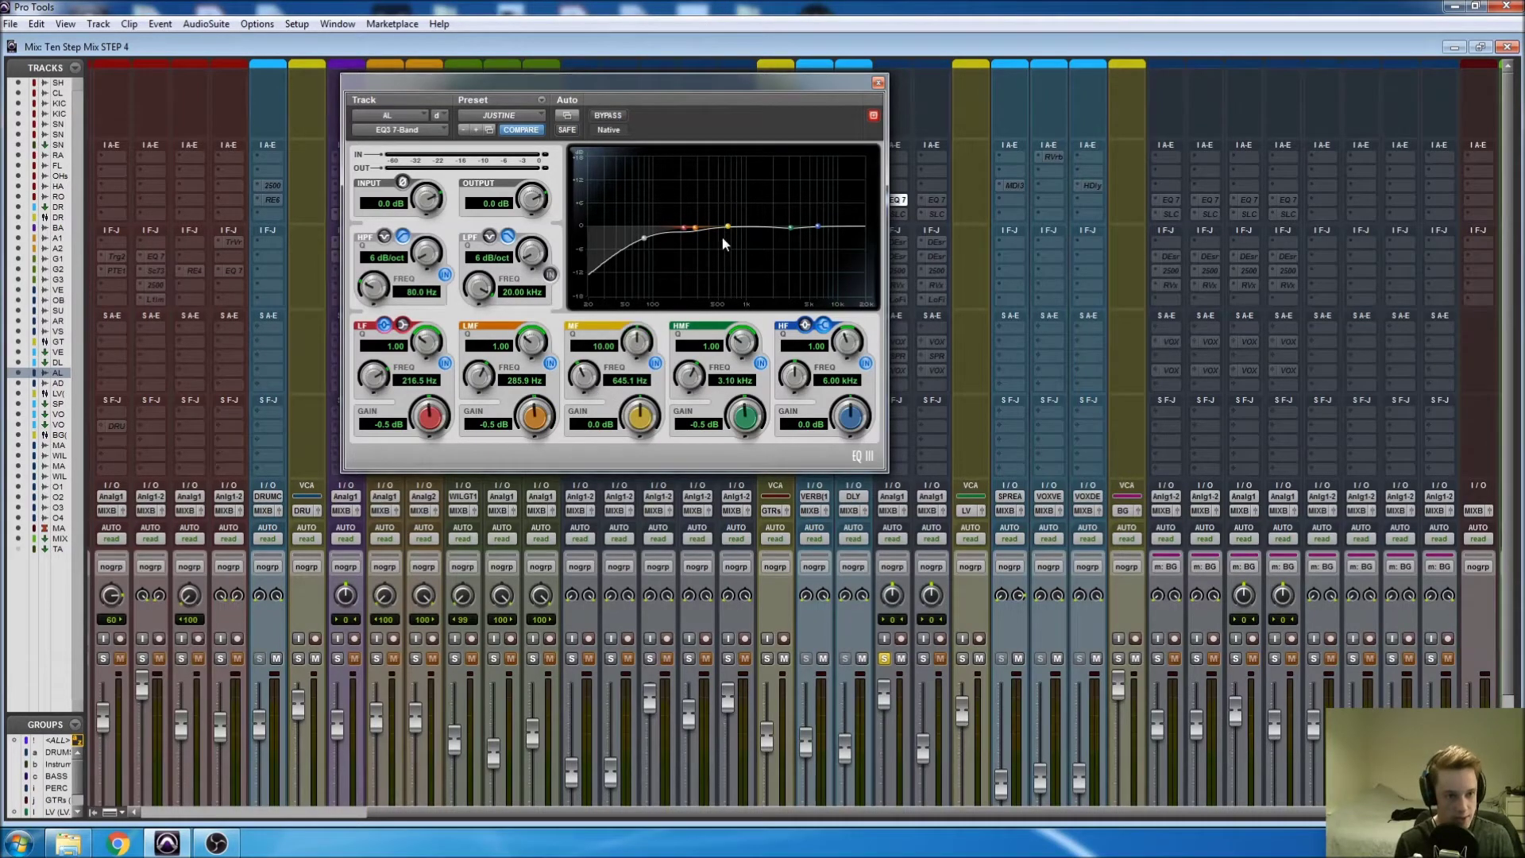
Step: Sweep the MF band as a narrow 18 dB boost during playback, stop at 425.2 Hz, try a -0.5 dB cut and reset its gain to 0.0 dB
left_click_drag(731, 231, 710, 117)
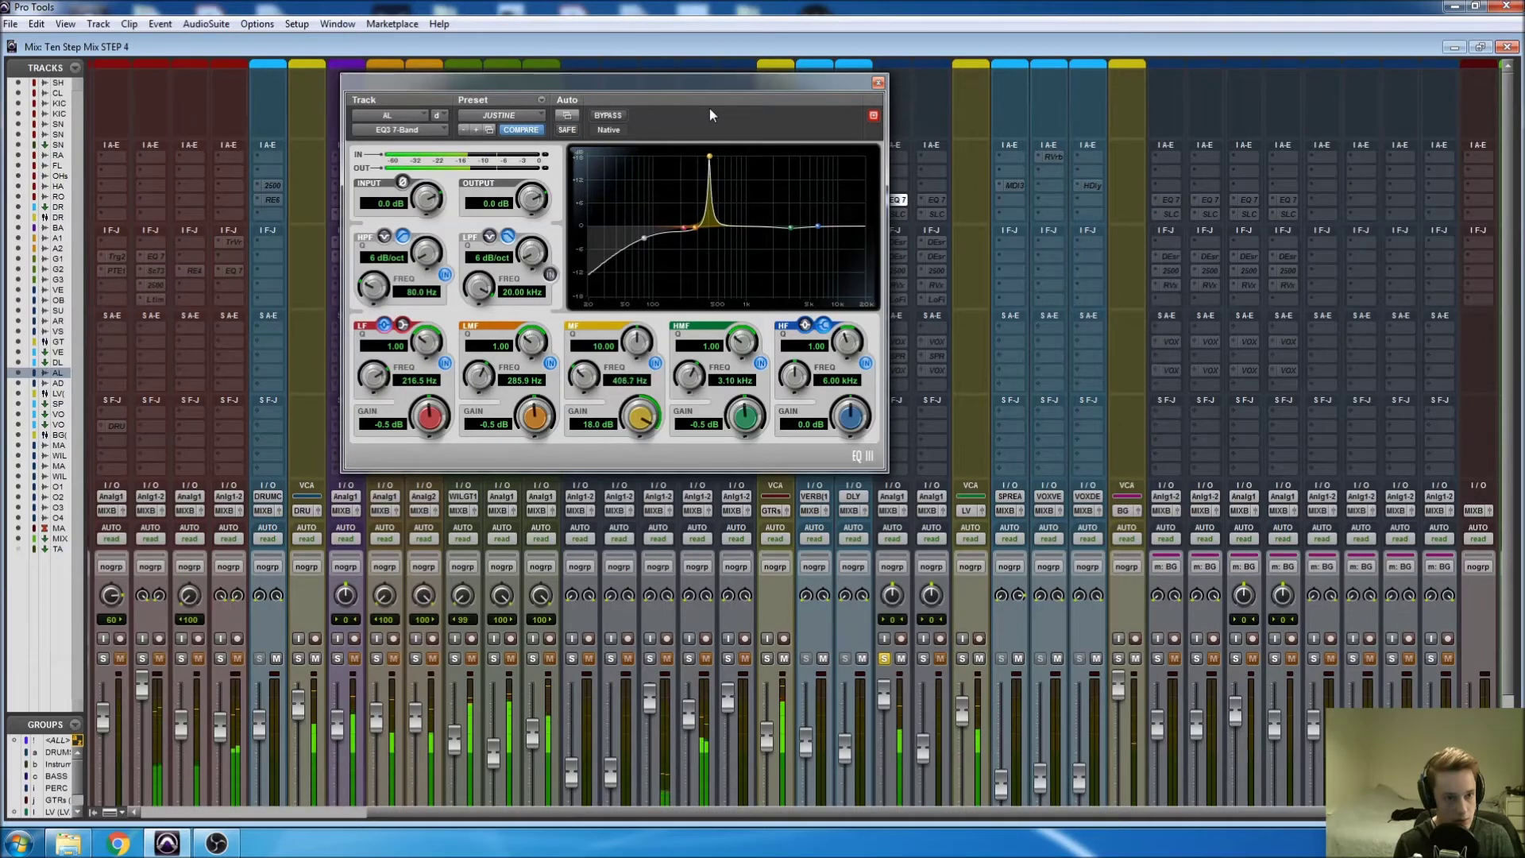
left_click_drag(710, 156, 708, 155)
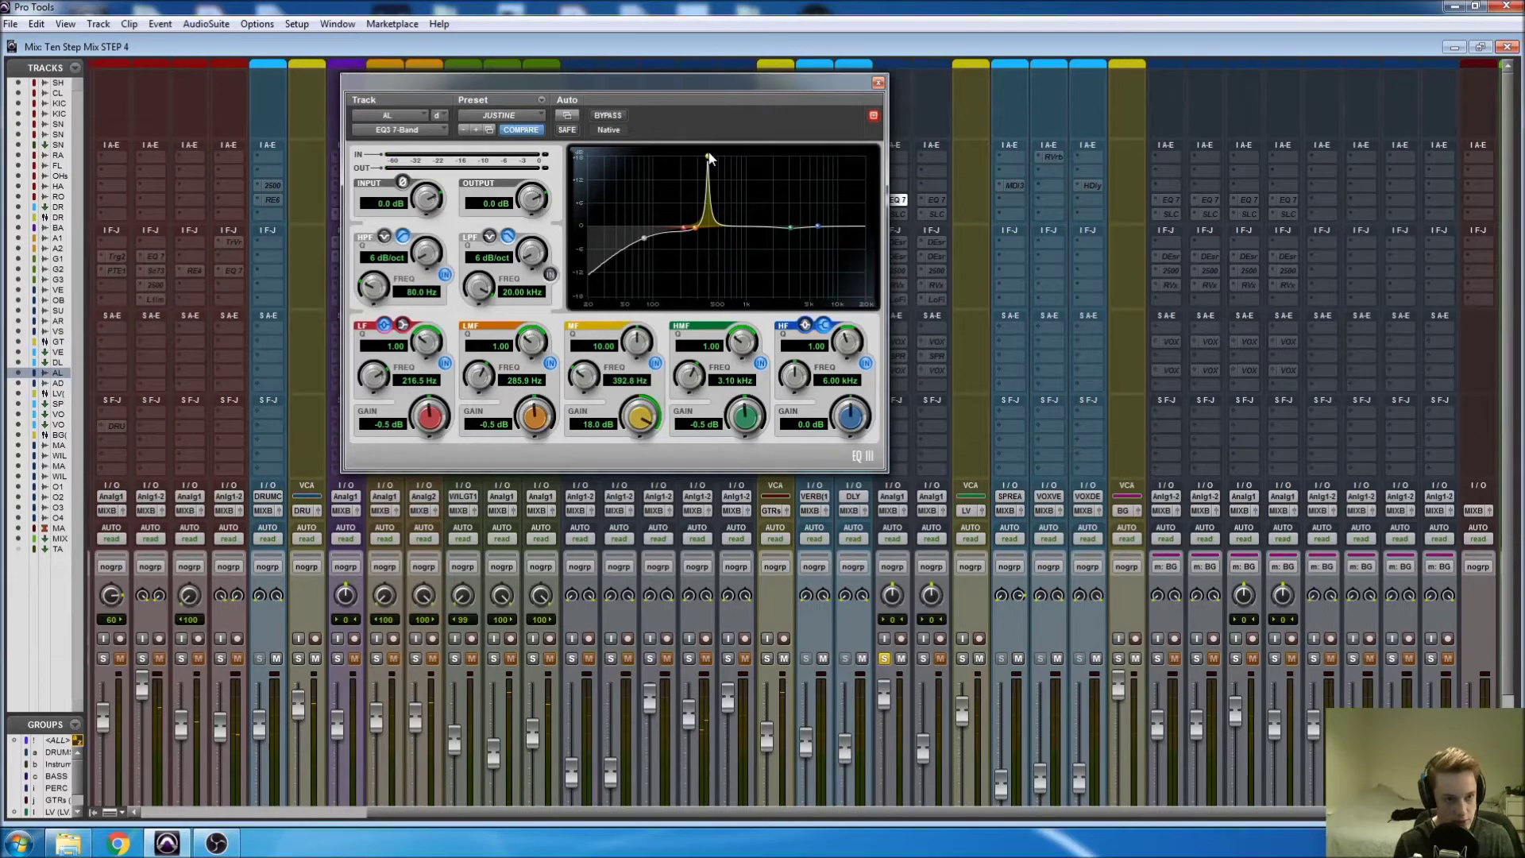
key("space")
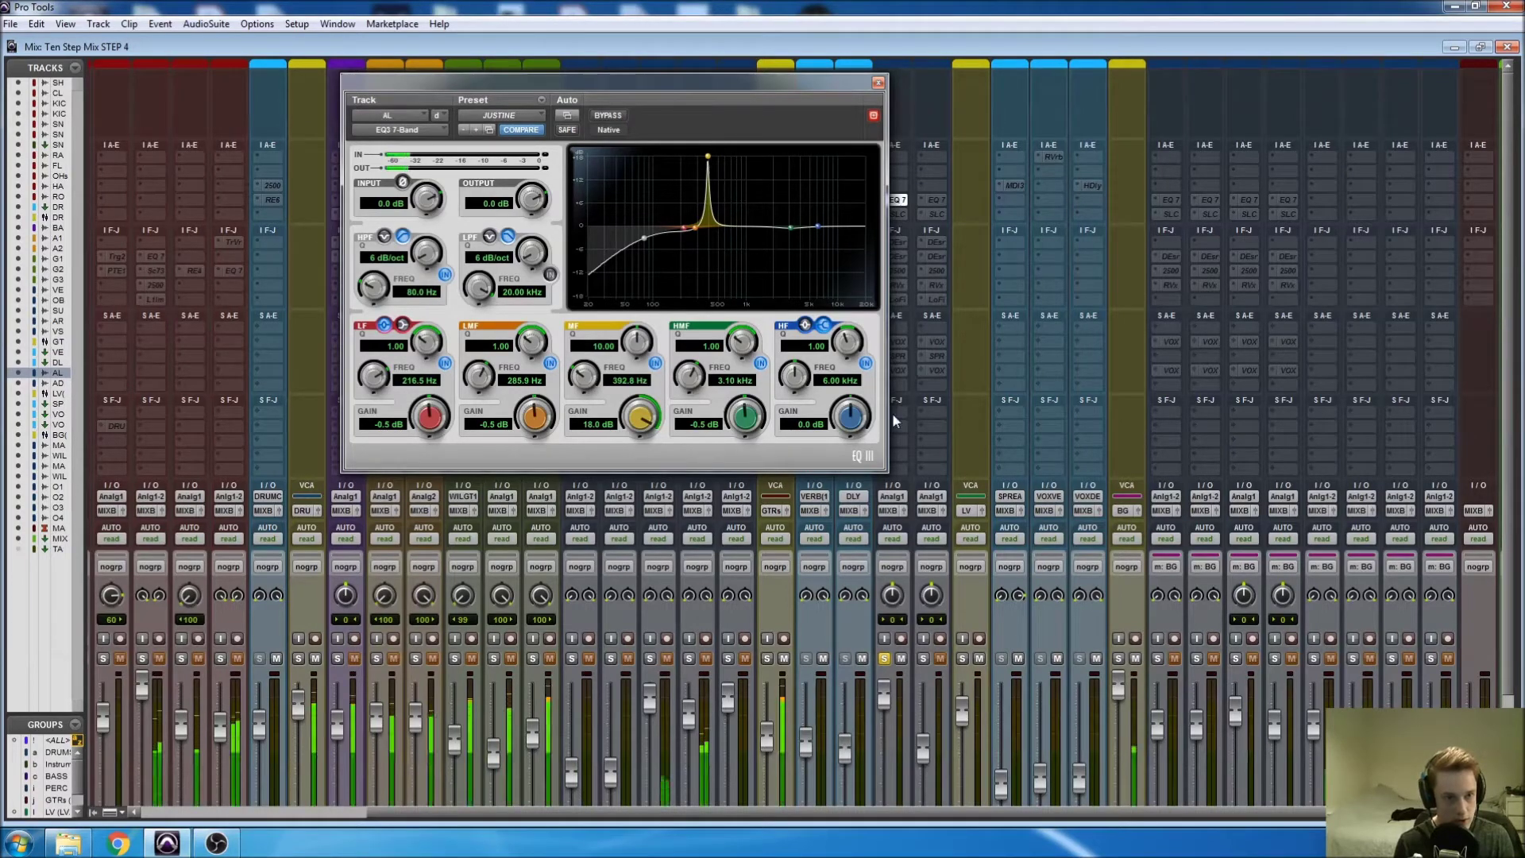
left_click_drag(709, 158, 712, 156)
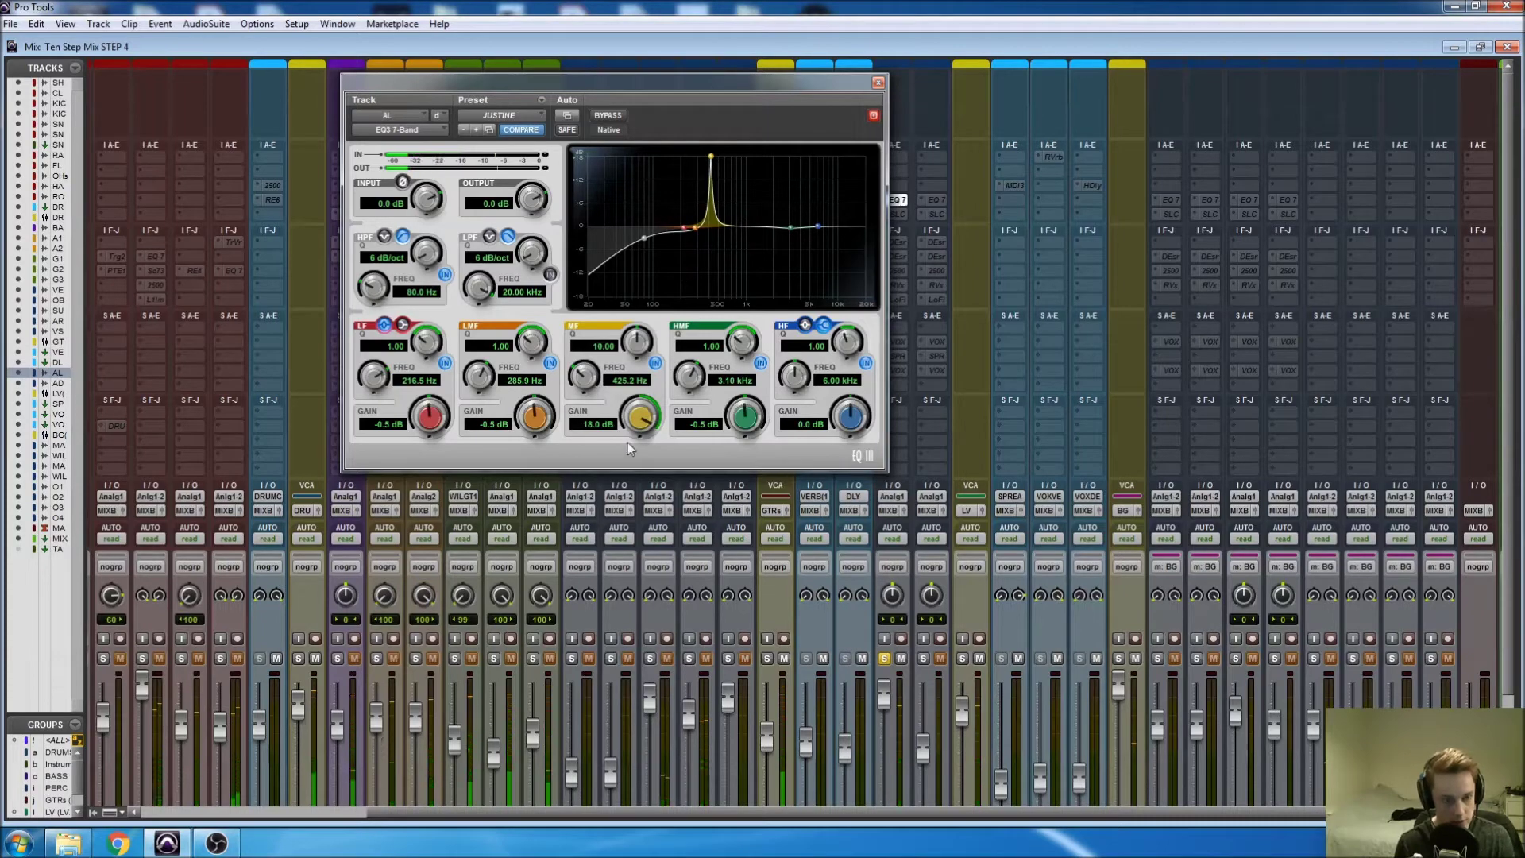
left_click(589, 424)
type("-0.5")
key("Return")
left_click(589, 428, "alt")
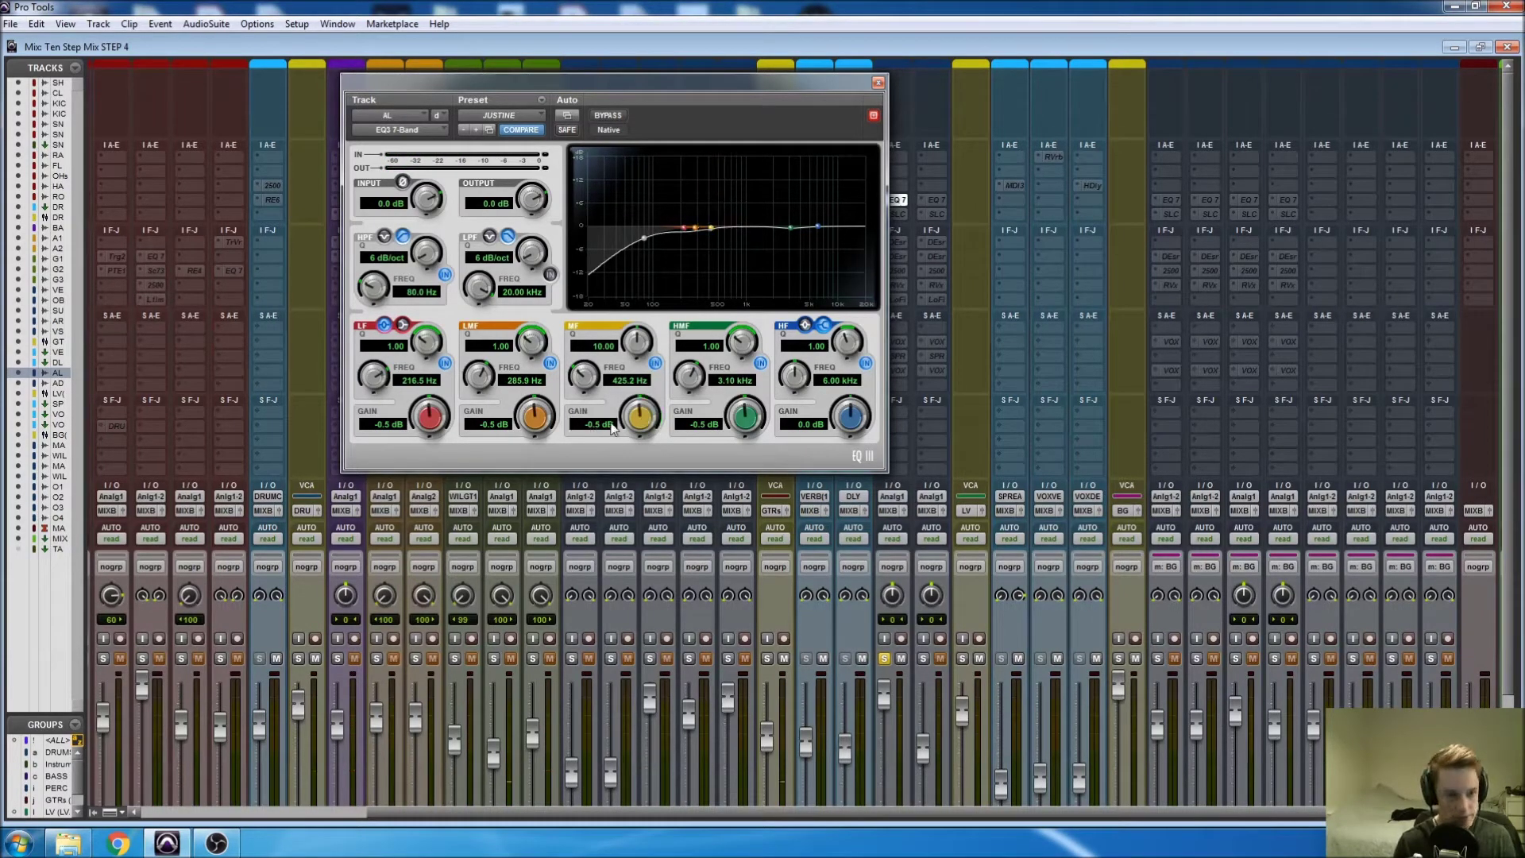
Step: Sweep the HMF band as a narrow 18 dB boost with Q 10.00, settling on 572.7 Hz, and continue listening in the Edit window
left_click_drag(746, 341, 835, 159)
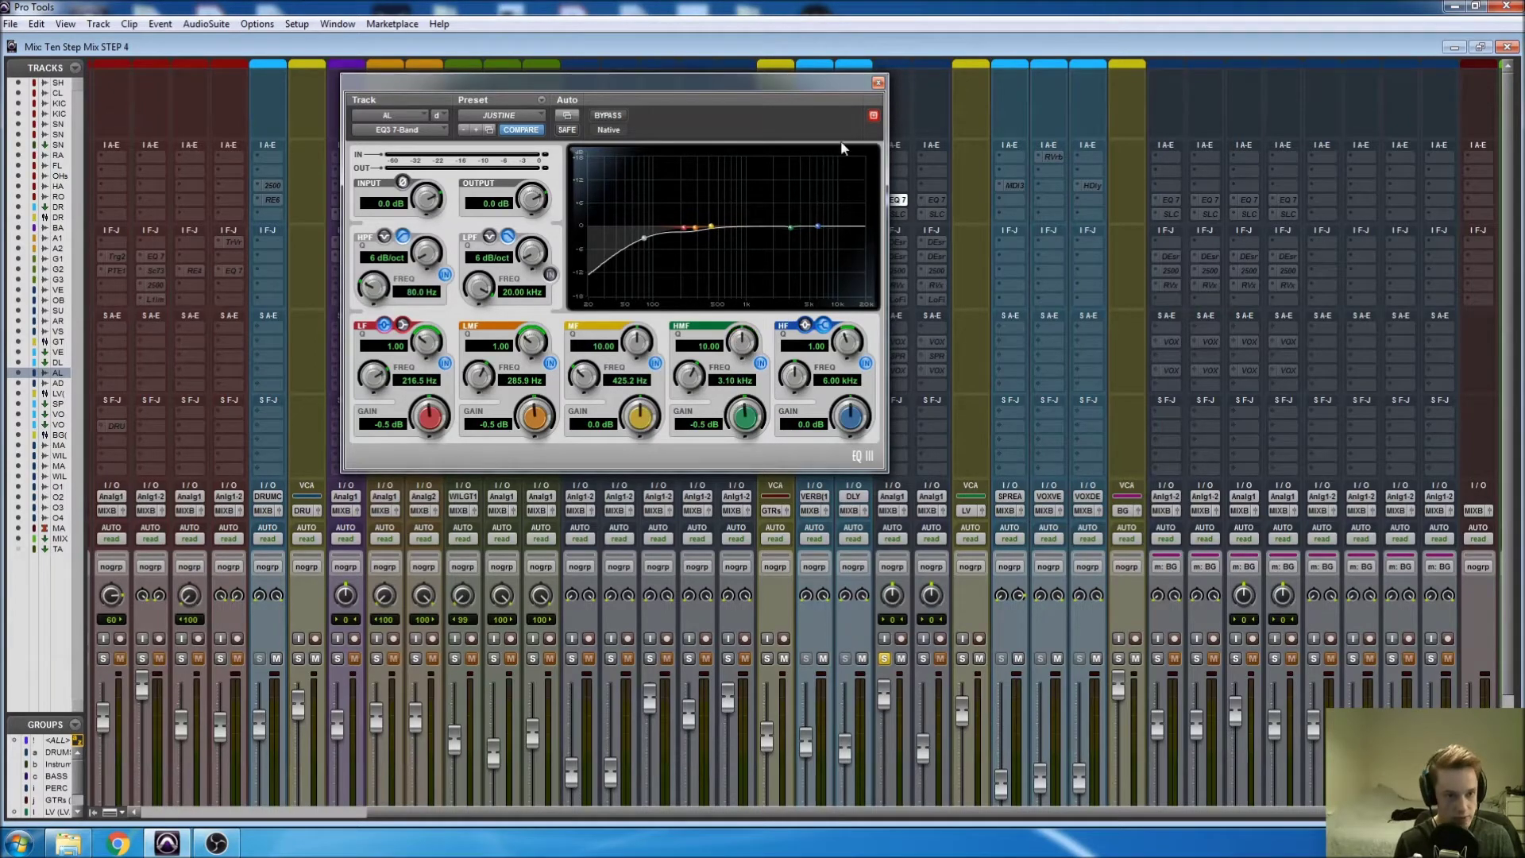
left_click_drag(788, 225, 723, 155)
key("space")
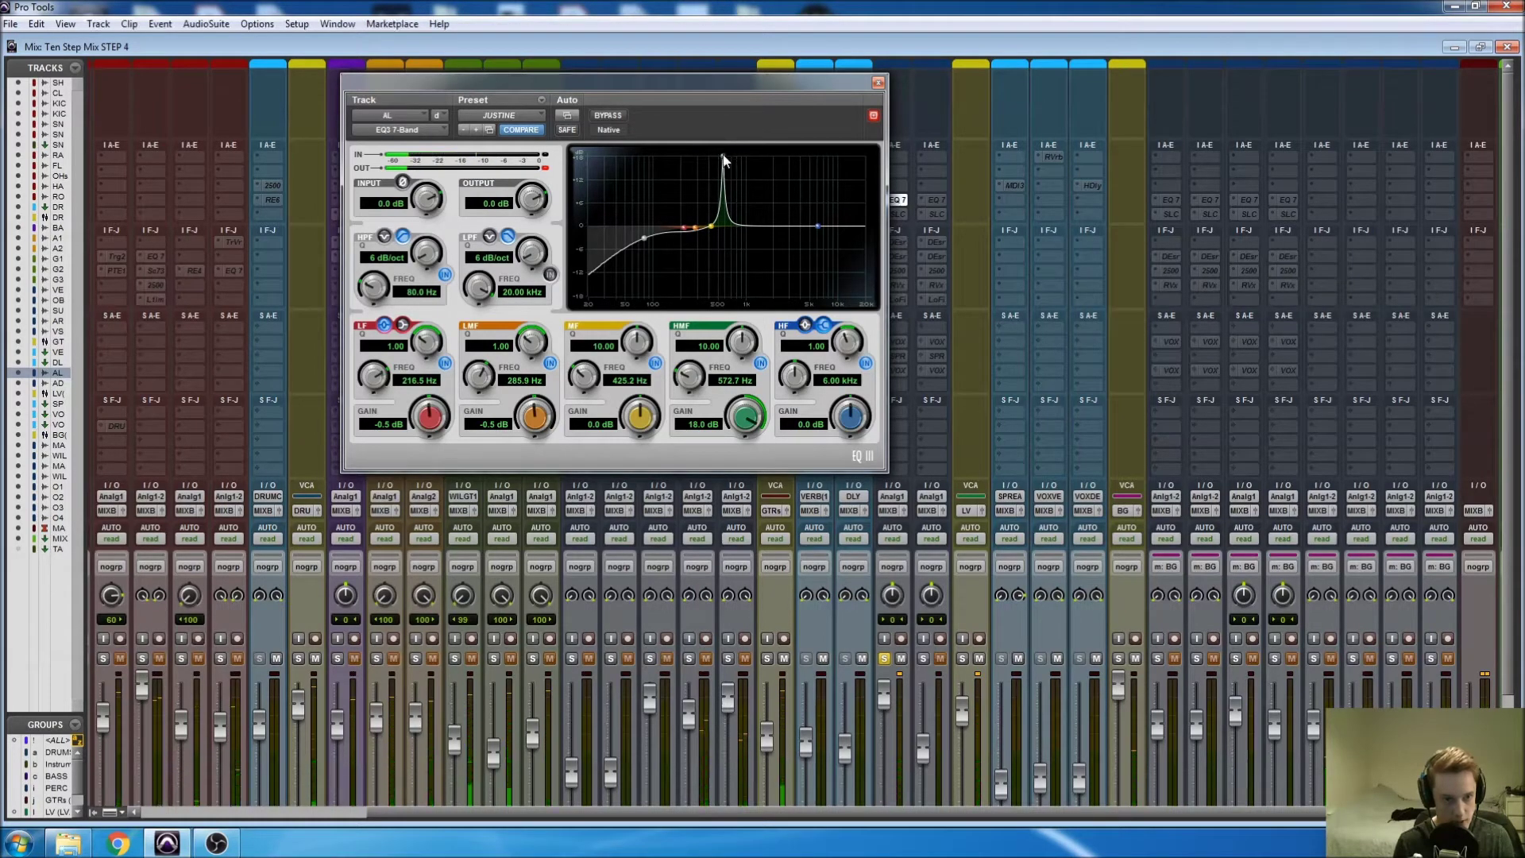
key("ctrl+equal")
left_click_drag(731, 98, 801, 163)
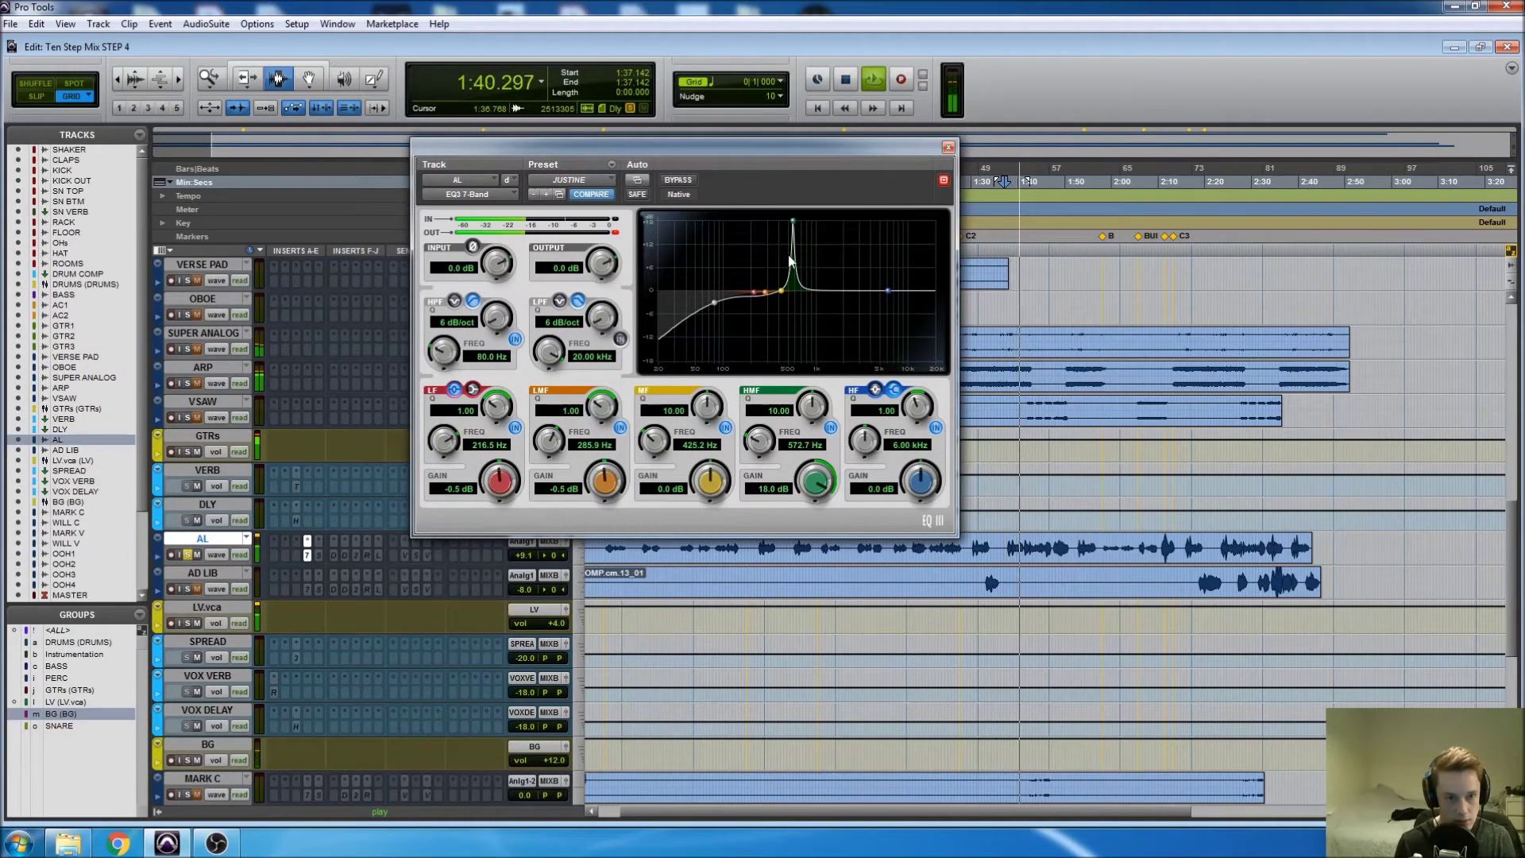
key("space")
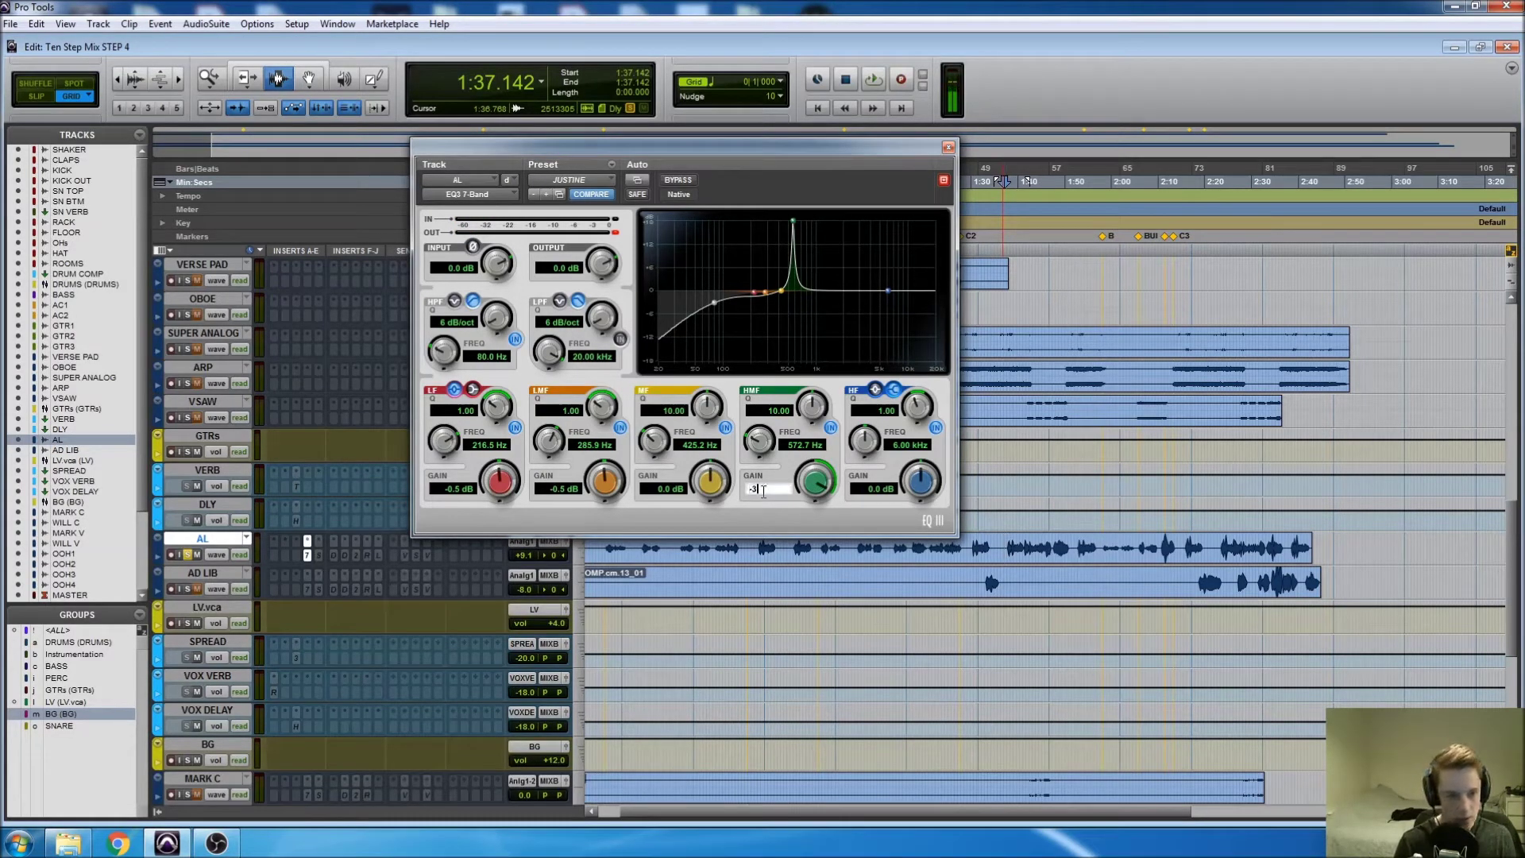
Step: Set the HMF band's gain to -3 dB and audition the vocal phrase
key("Return")
key("space")
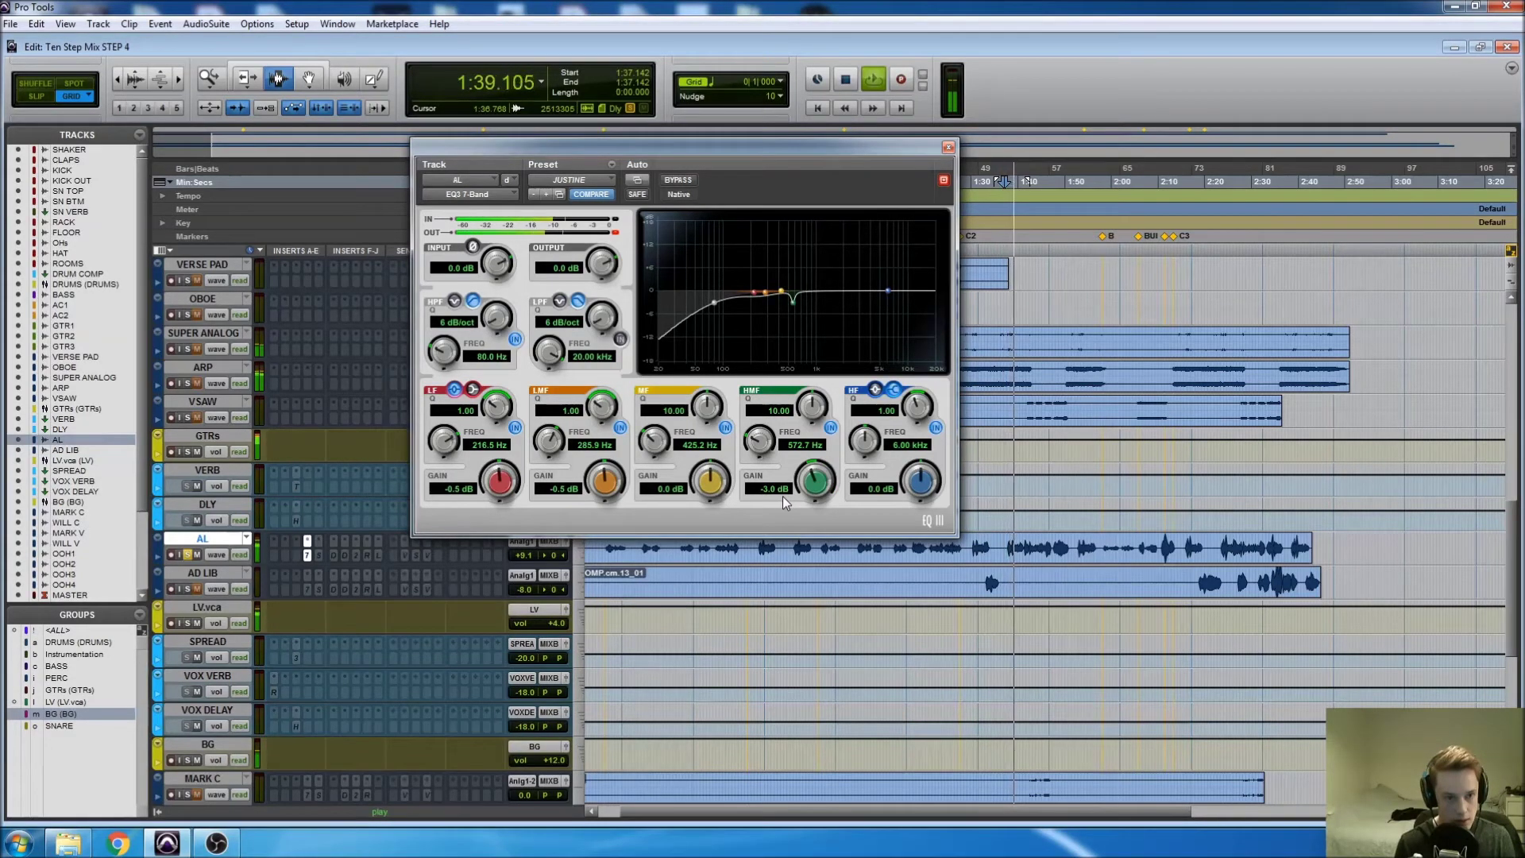
key("space")
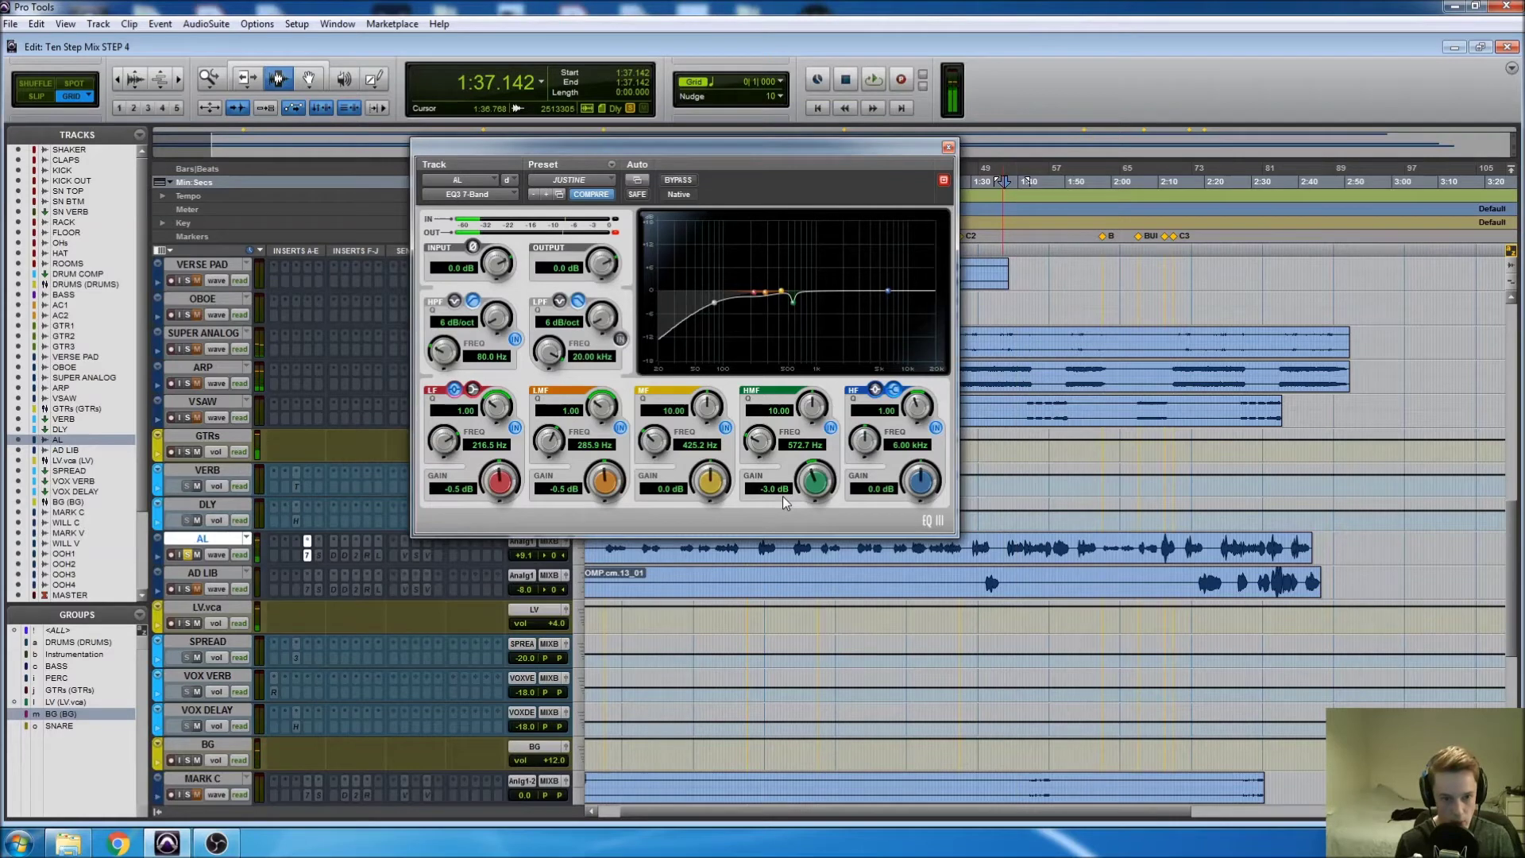
key("space")
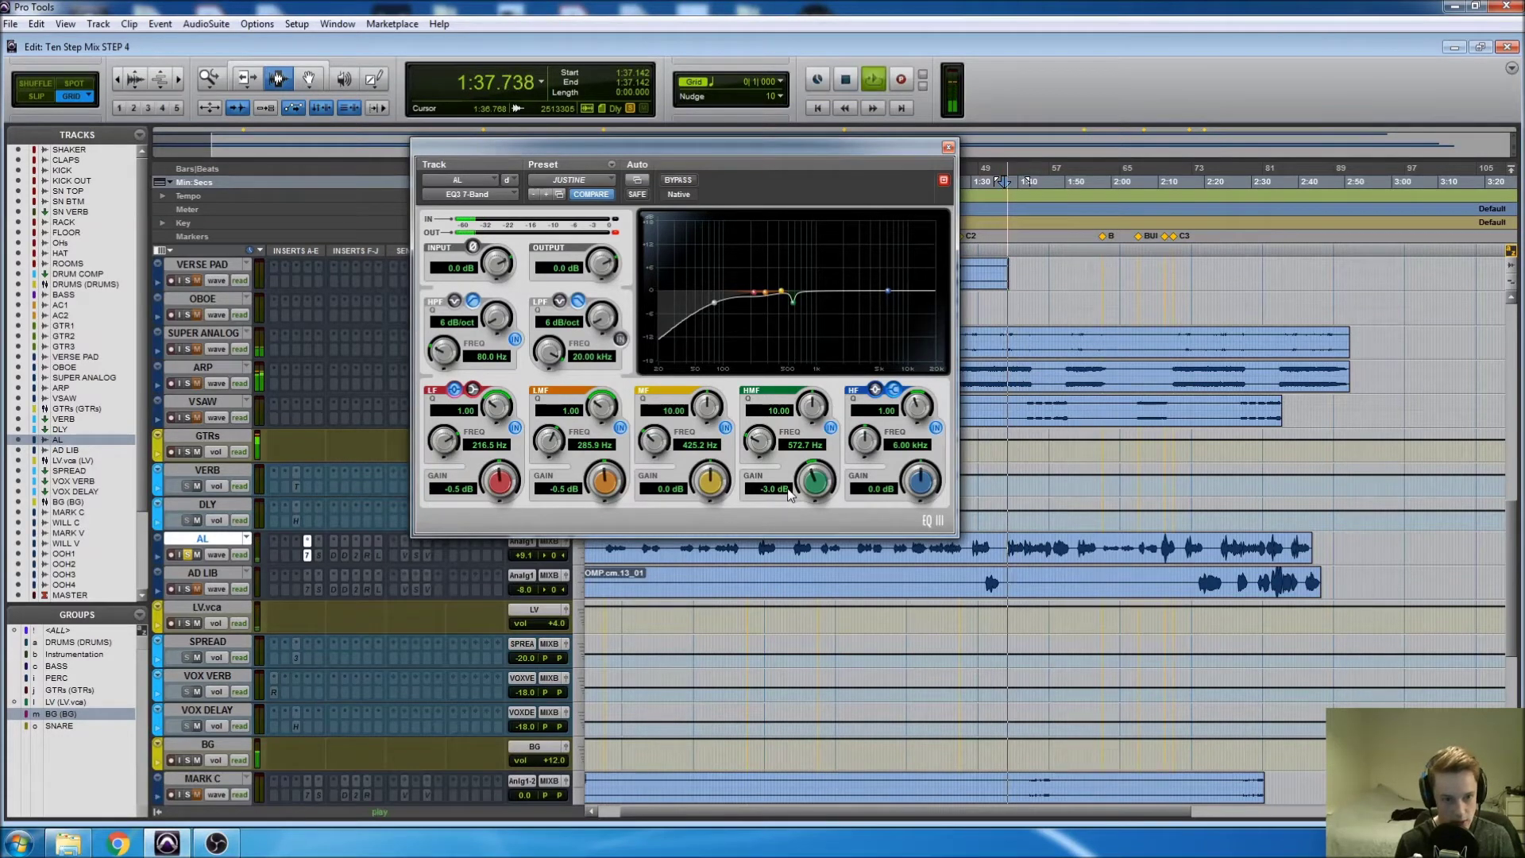
Step: Set the HMF band's gain to -6 dB and audition the phrase again
left_click(769, 489)
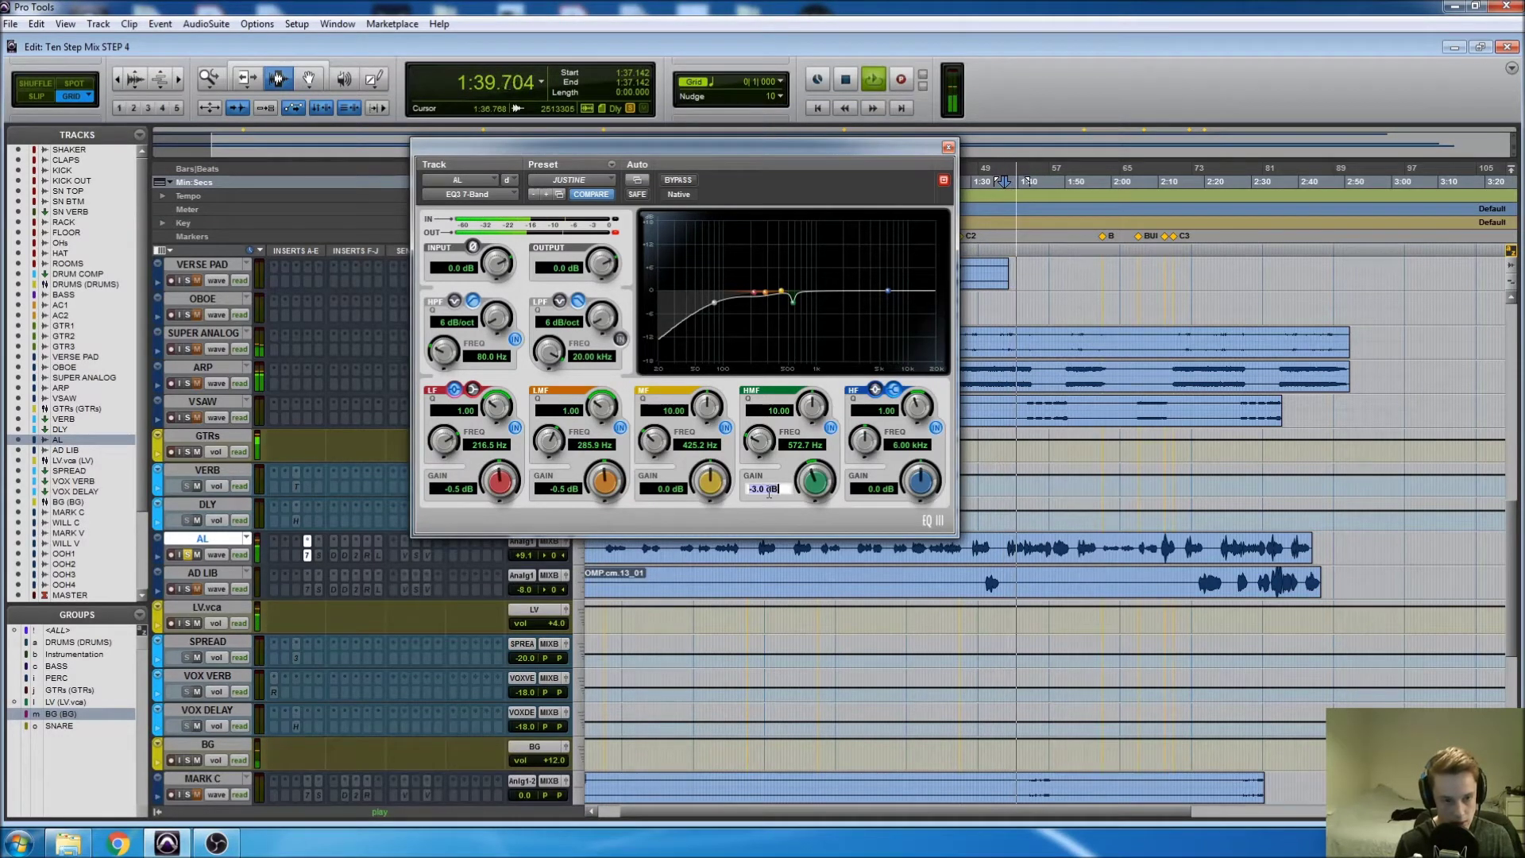
type("-6")
key("Return")
key("space")
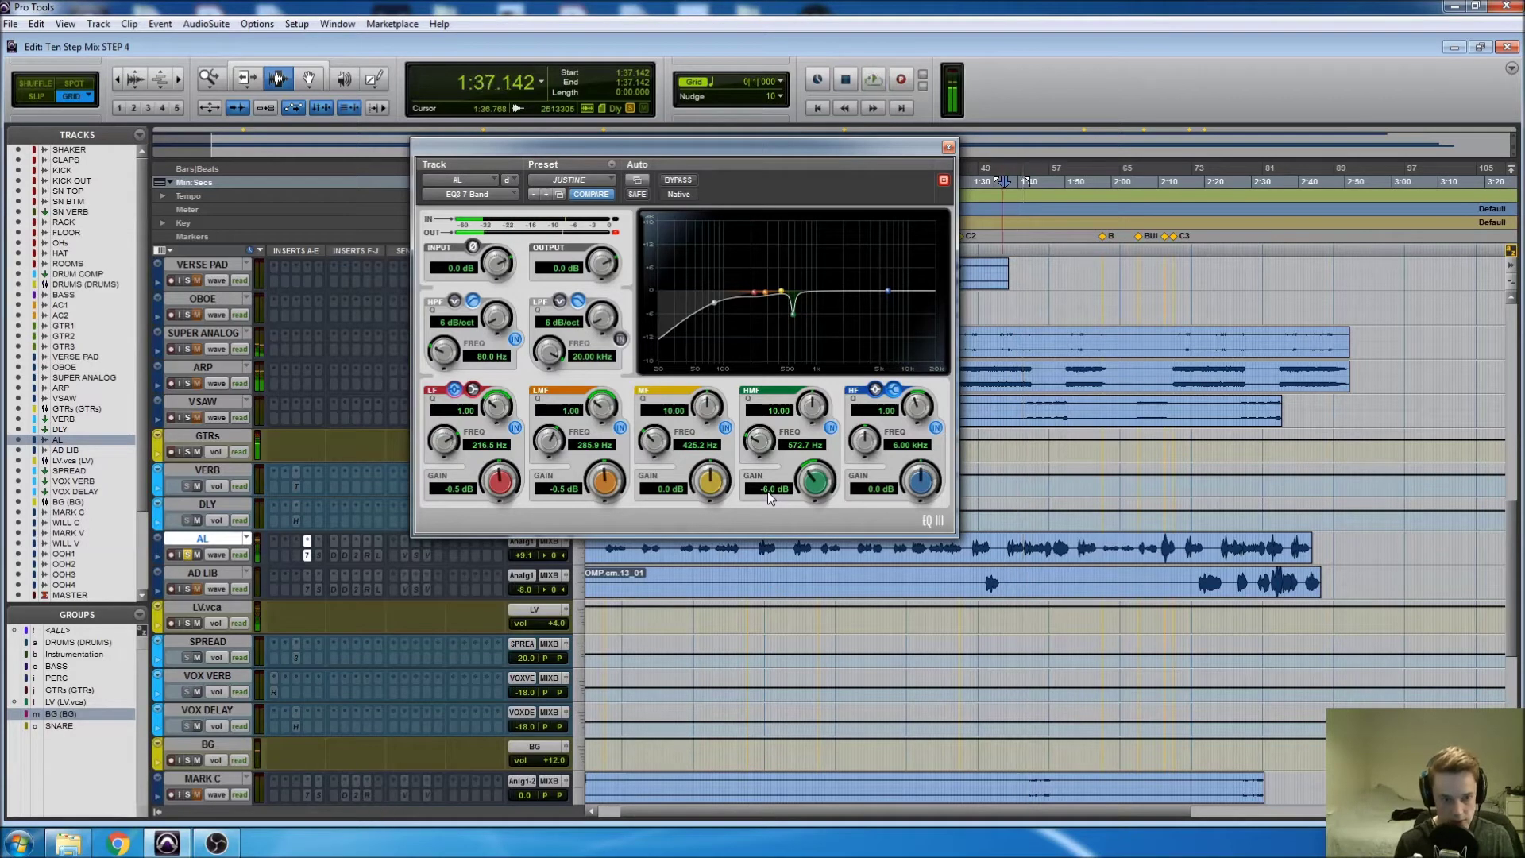
key("space")
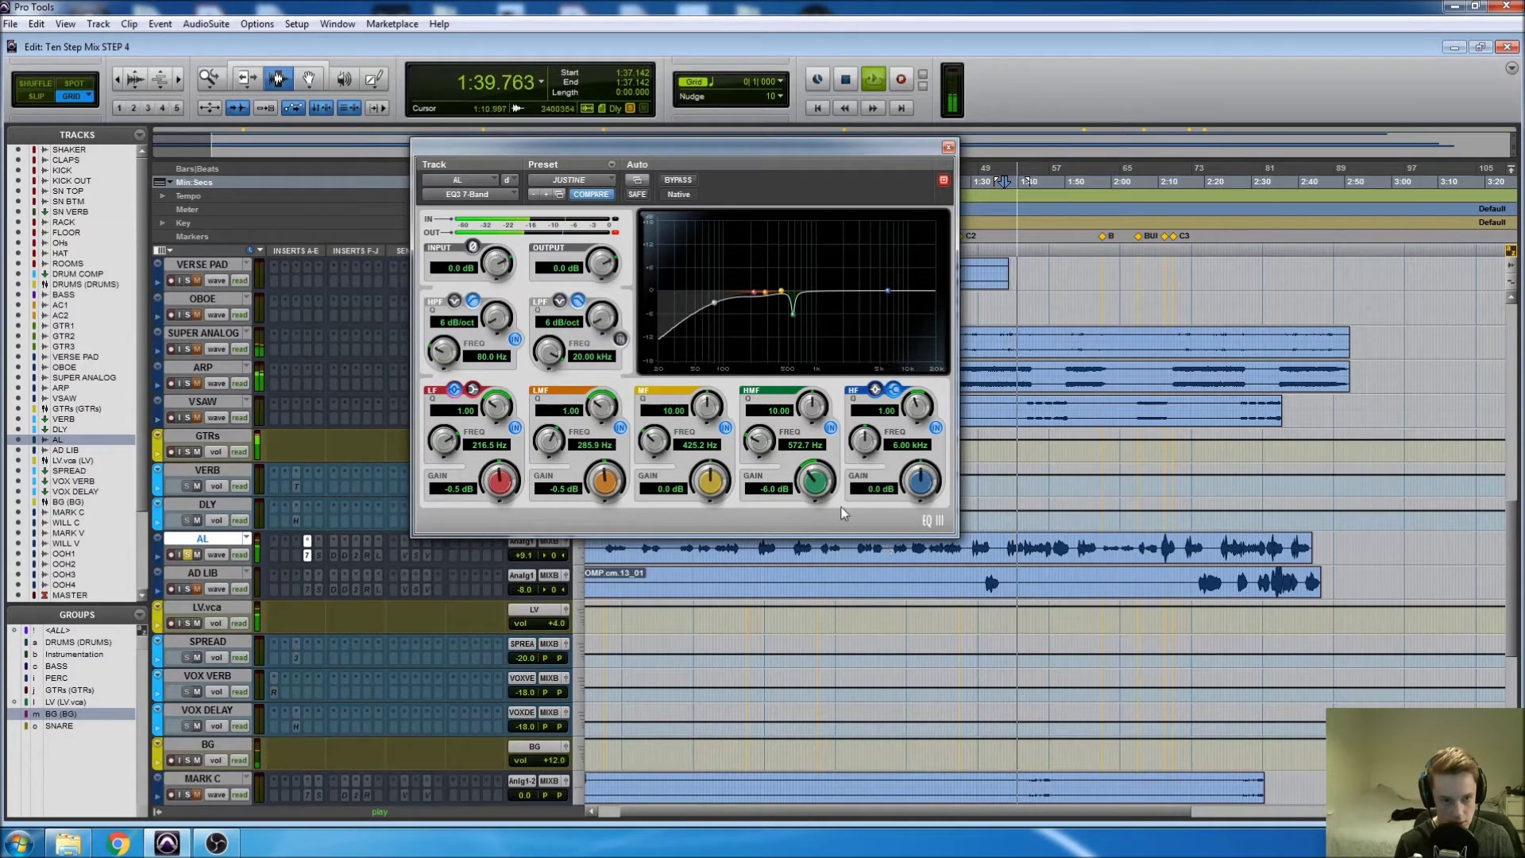
Step: Widen the HMF cut gradually to a Q of 6.46 while auditioning the vocal
key("space")
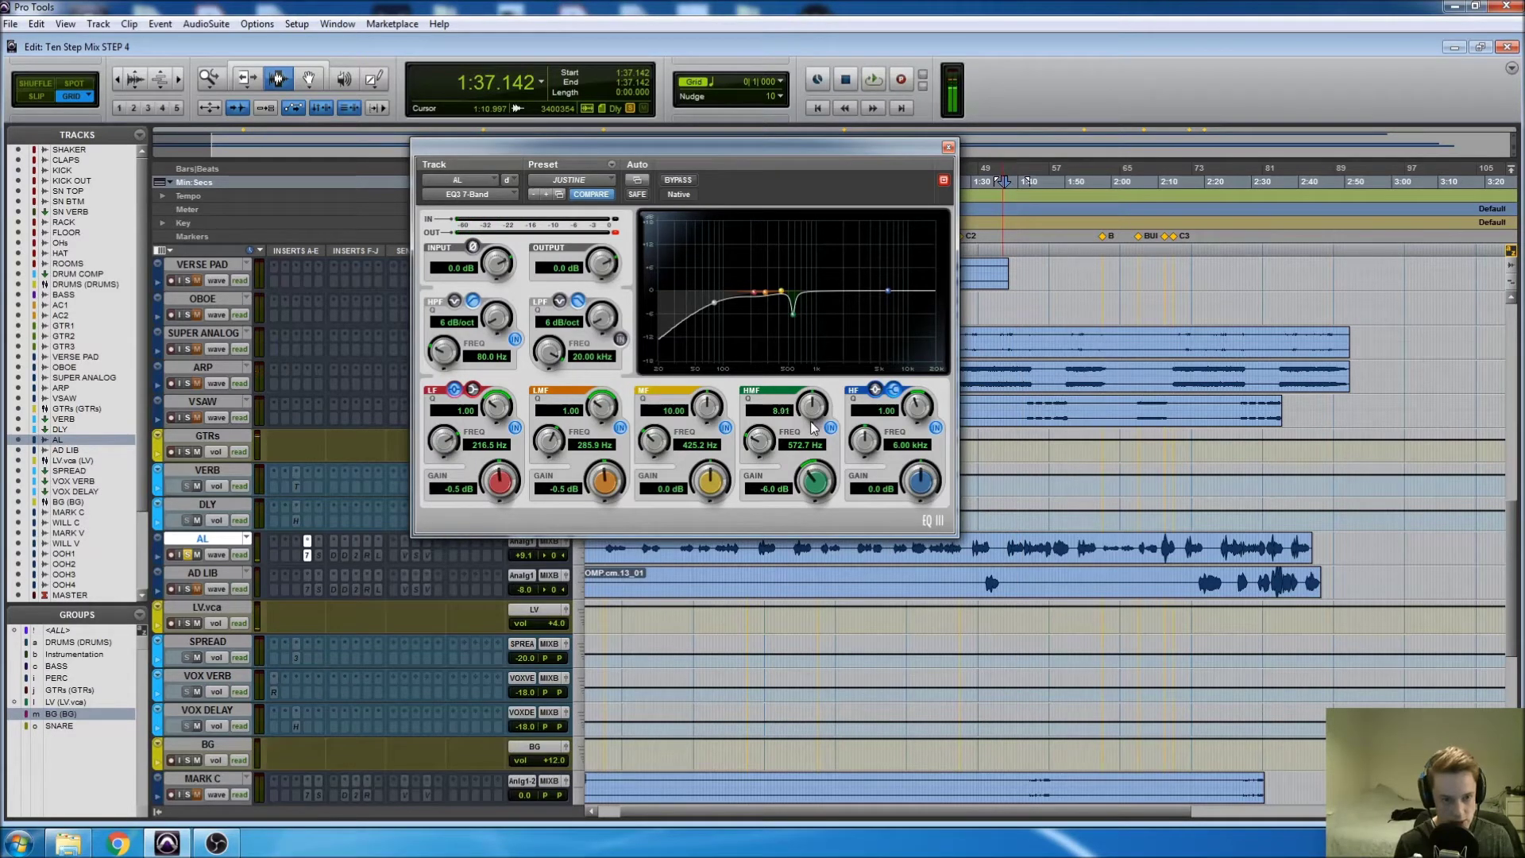
left_click_drag(811, 419, 811, 424)
key("space")
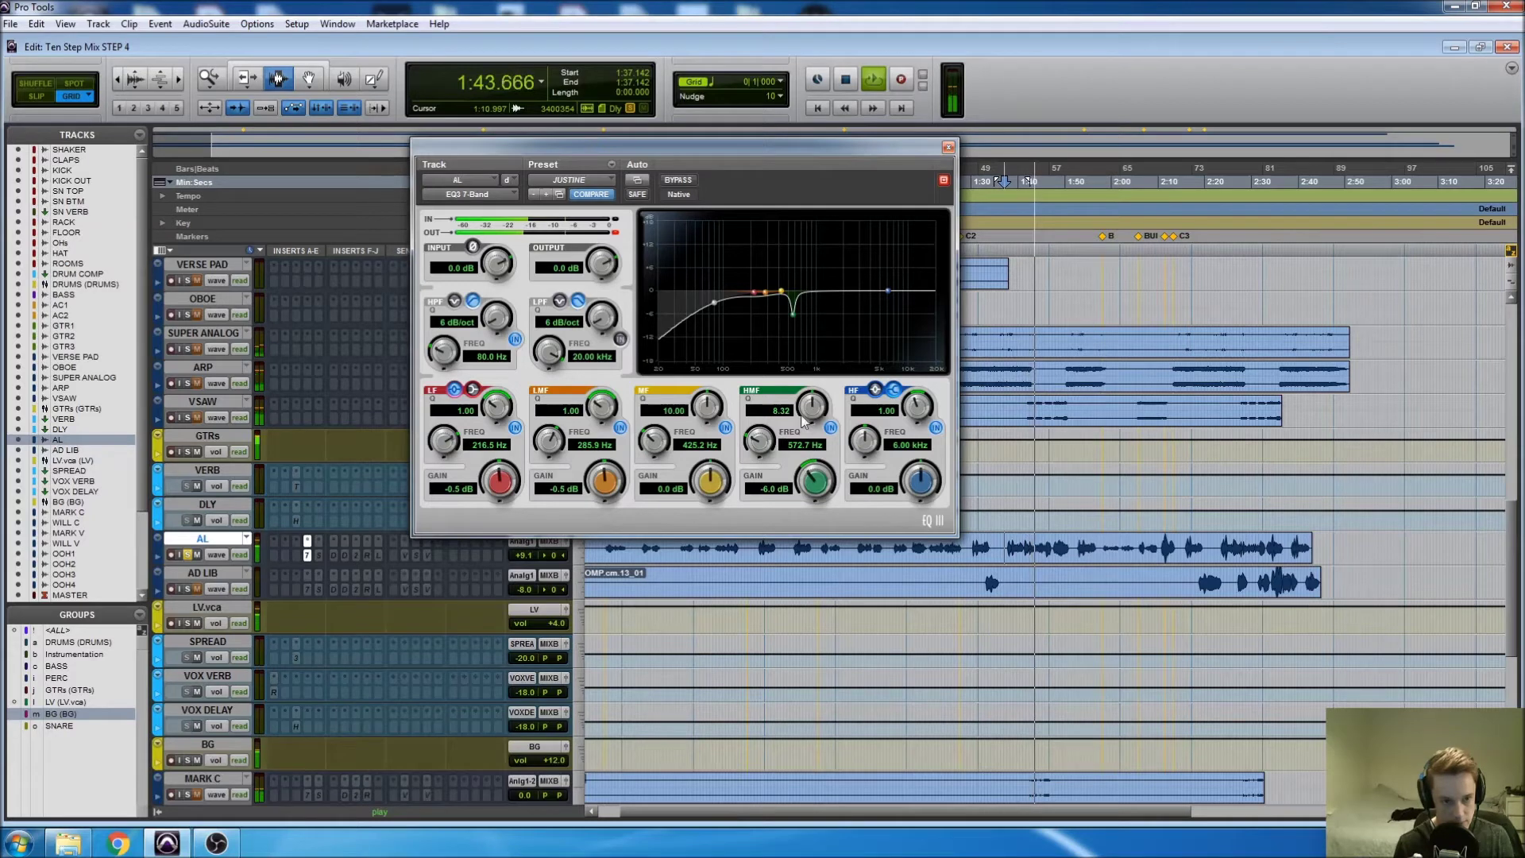
left_click_drag(802, 413, 811, 409)
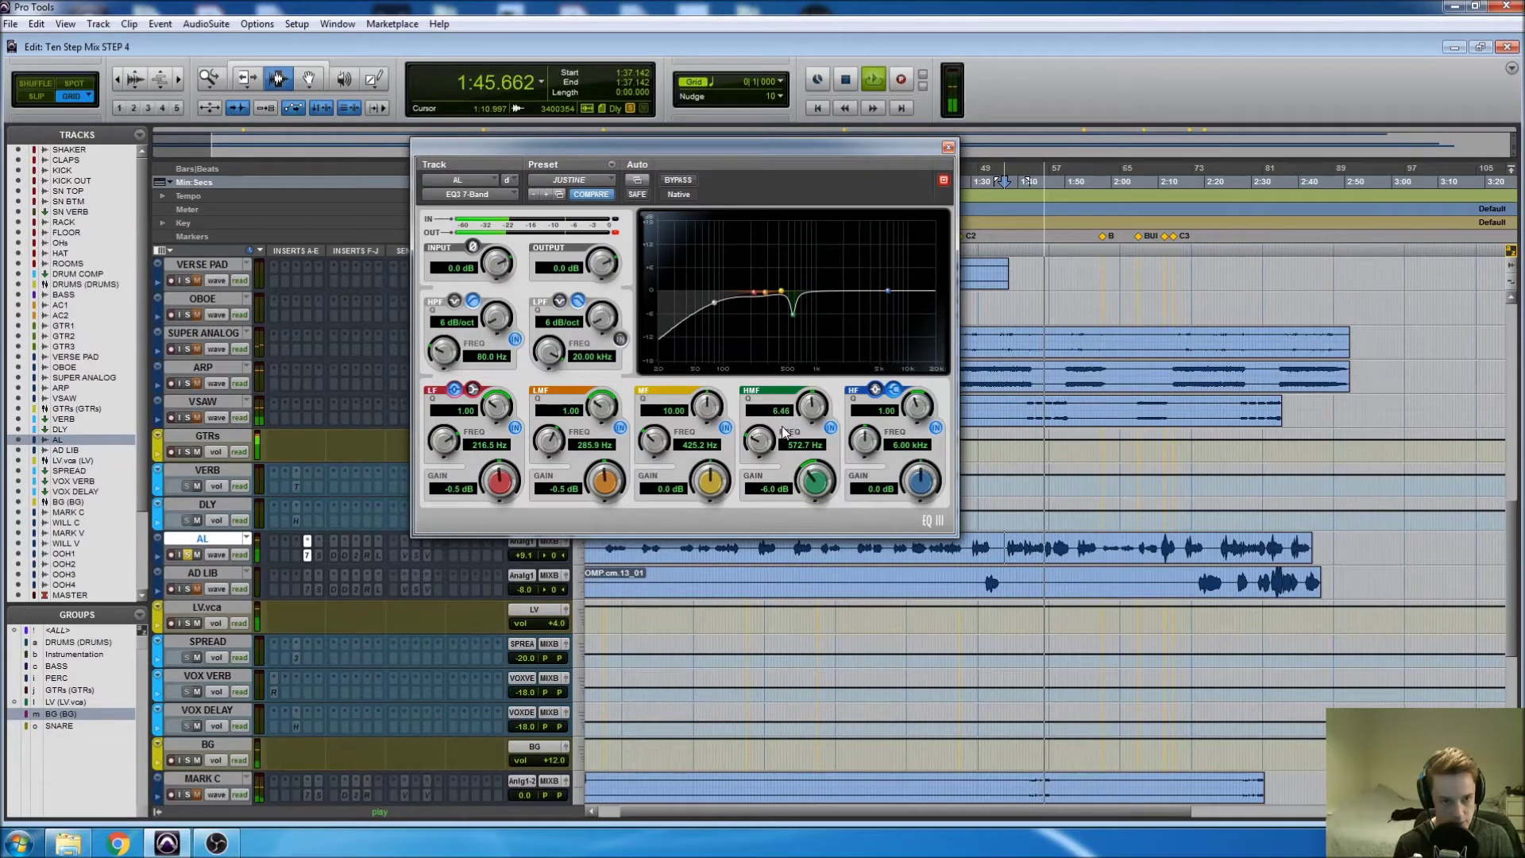
key("space")
Step: Reset the HMF band's Q to 1.00 and audition the AL vocal from 1:37.619
left_click(811, 409, "alt")
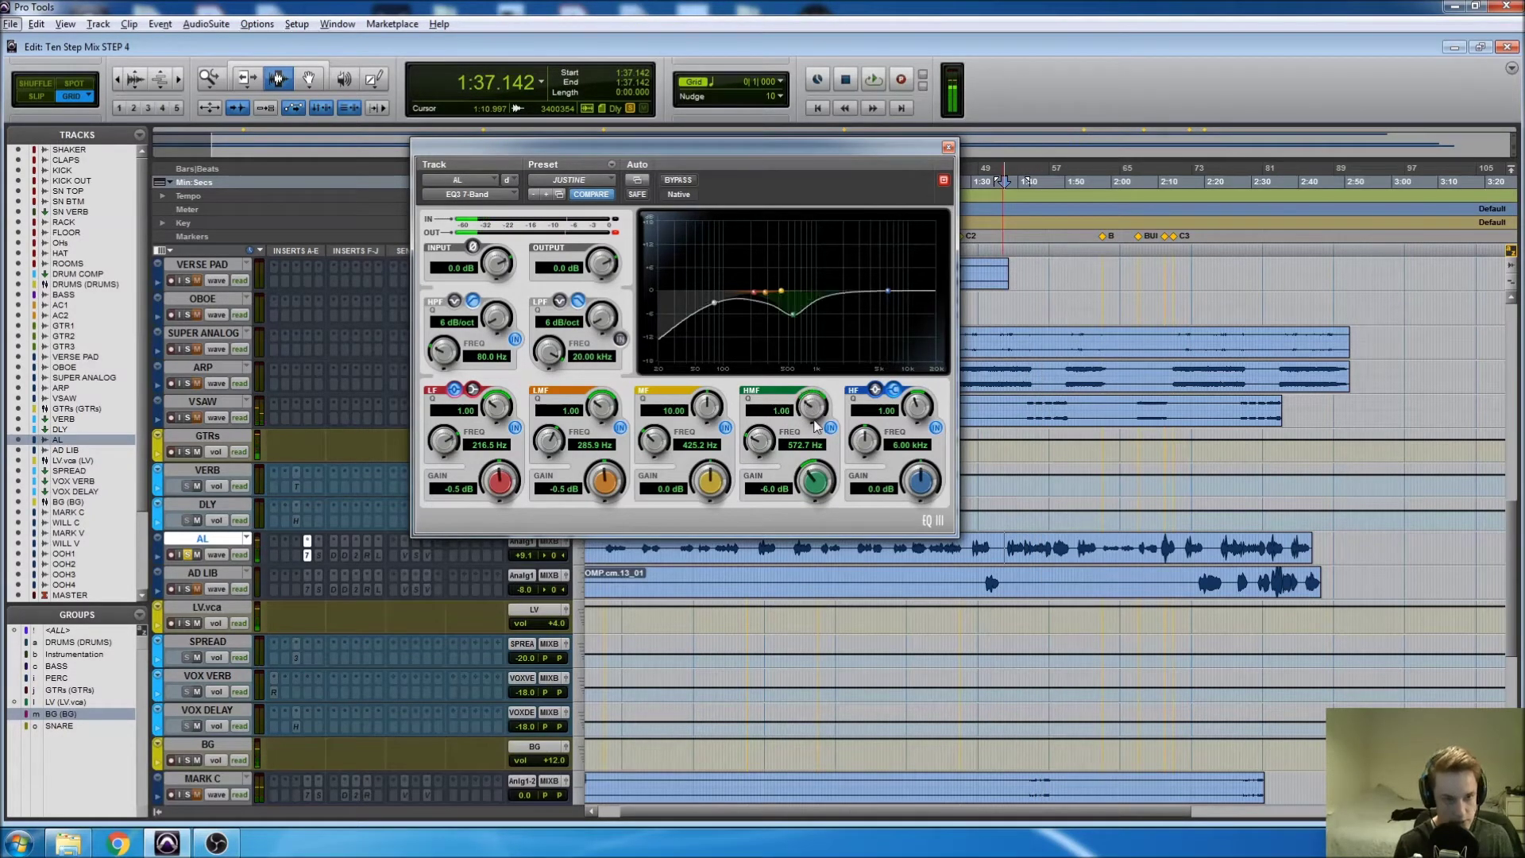
key("alt+space")
left_click(1049, 556)
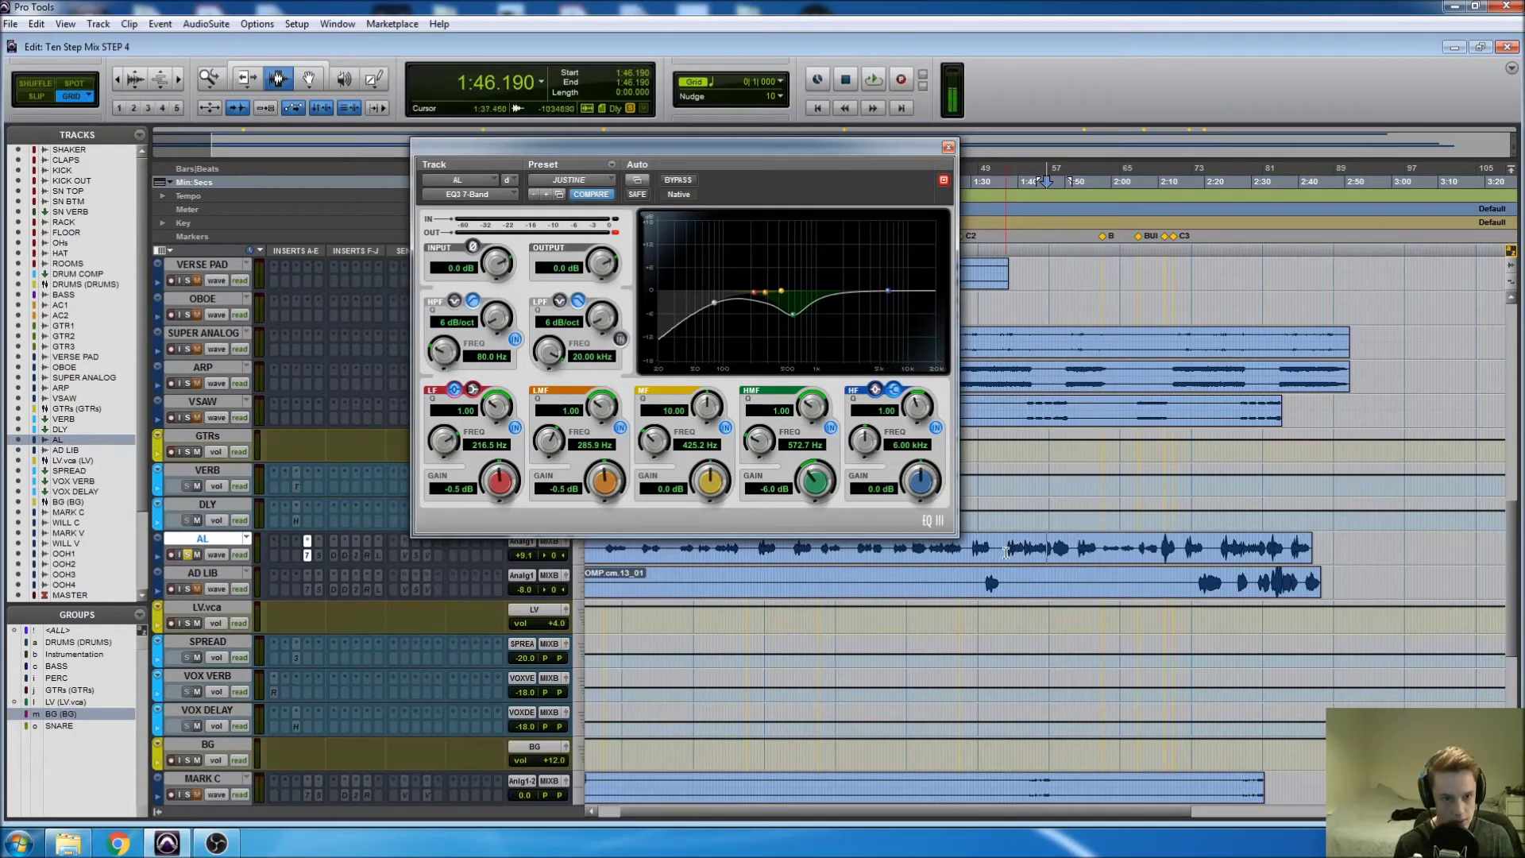
left_click(1007, 553)
key("space")
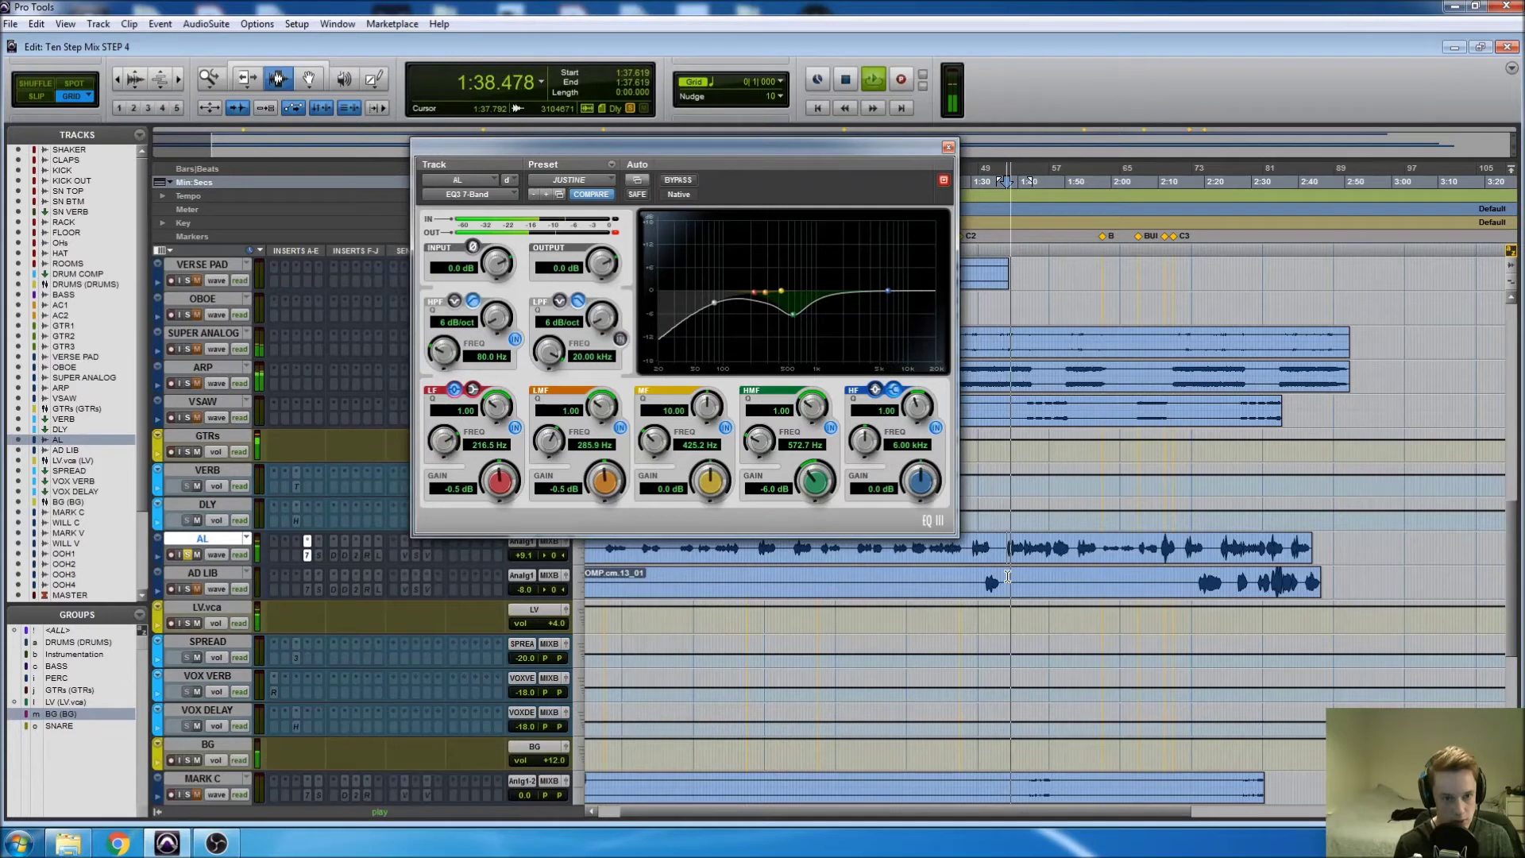
key("space")
Step: Try the HMF cut at Q 7.16 and 605.8 Hz, auditioning the phrase
left_click_drag(807, 413, 803, 329)
key("space")
key("space")
key("space")
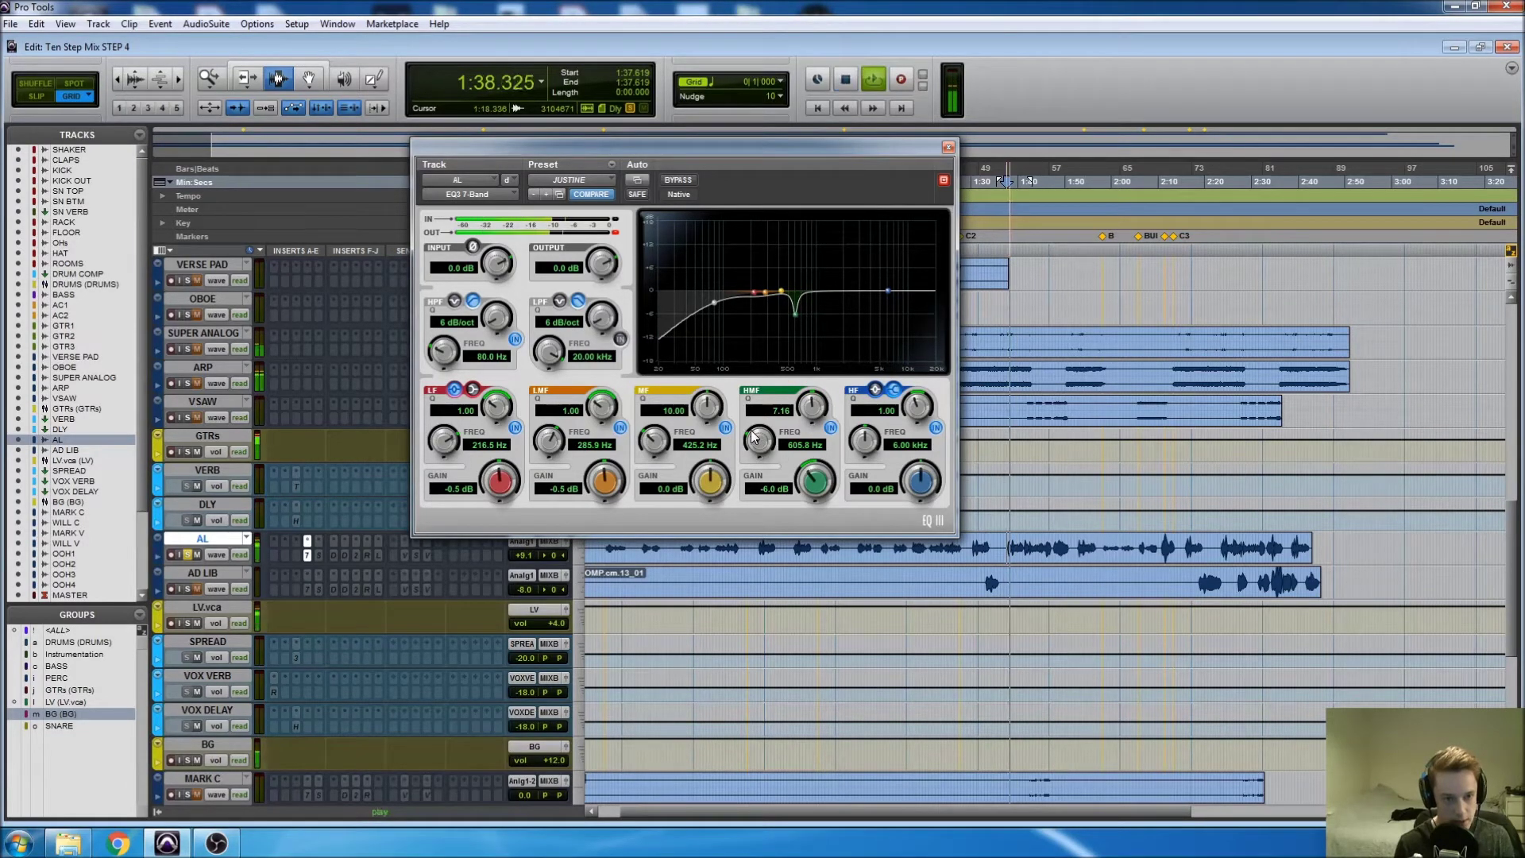
key("space")
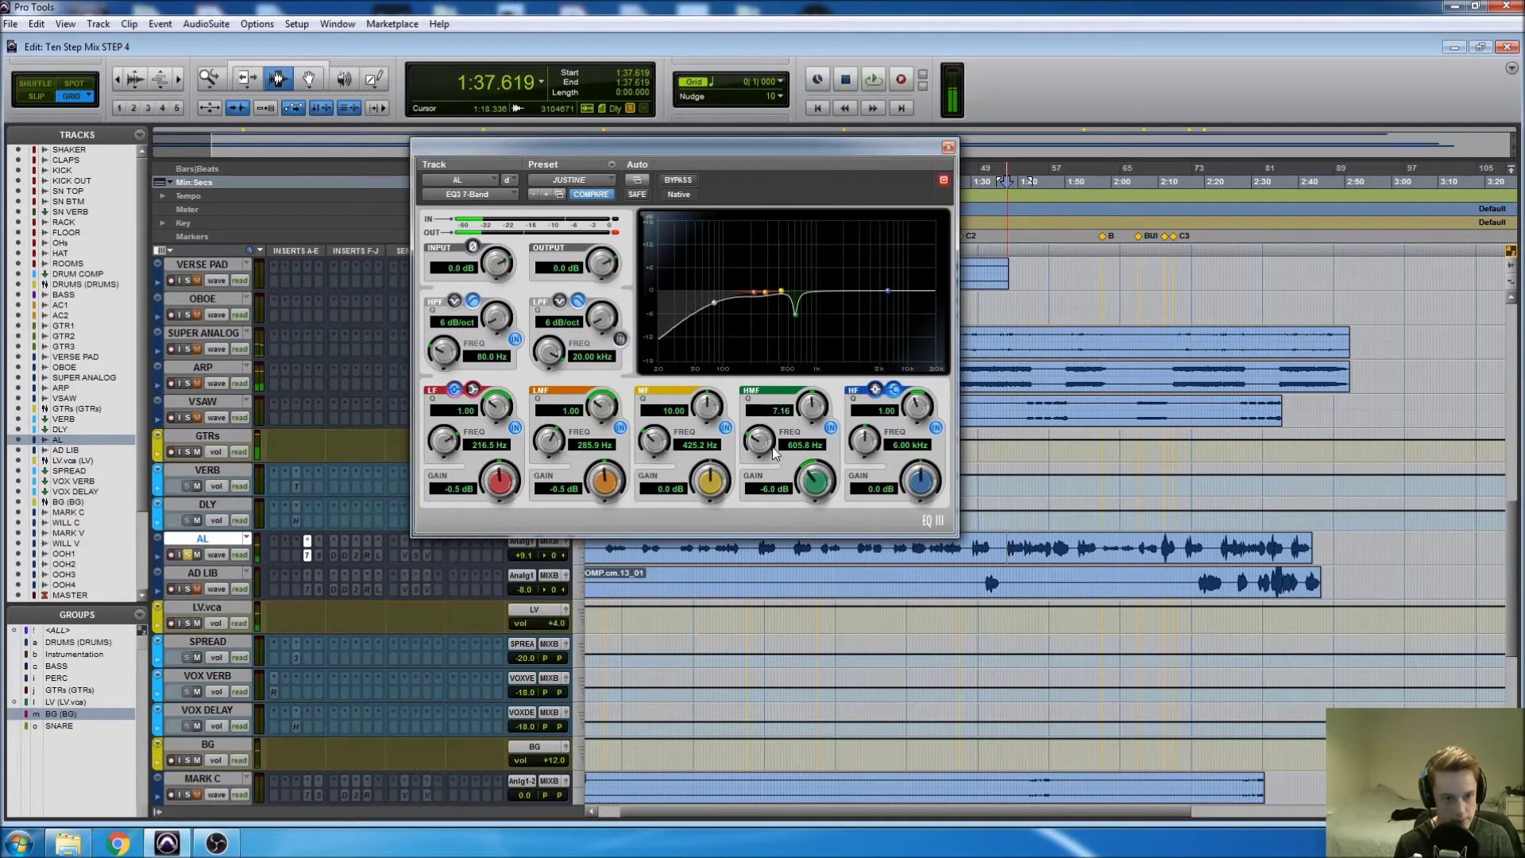
Step: Sweep the HMF band again as an 18 dB boost with Q 10.00 during playback, settling on 572.7 Hz
left_click_drag(795, 314, 794, 223)
key("space")
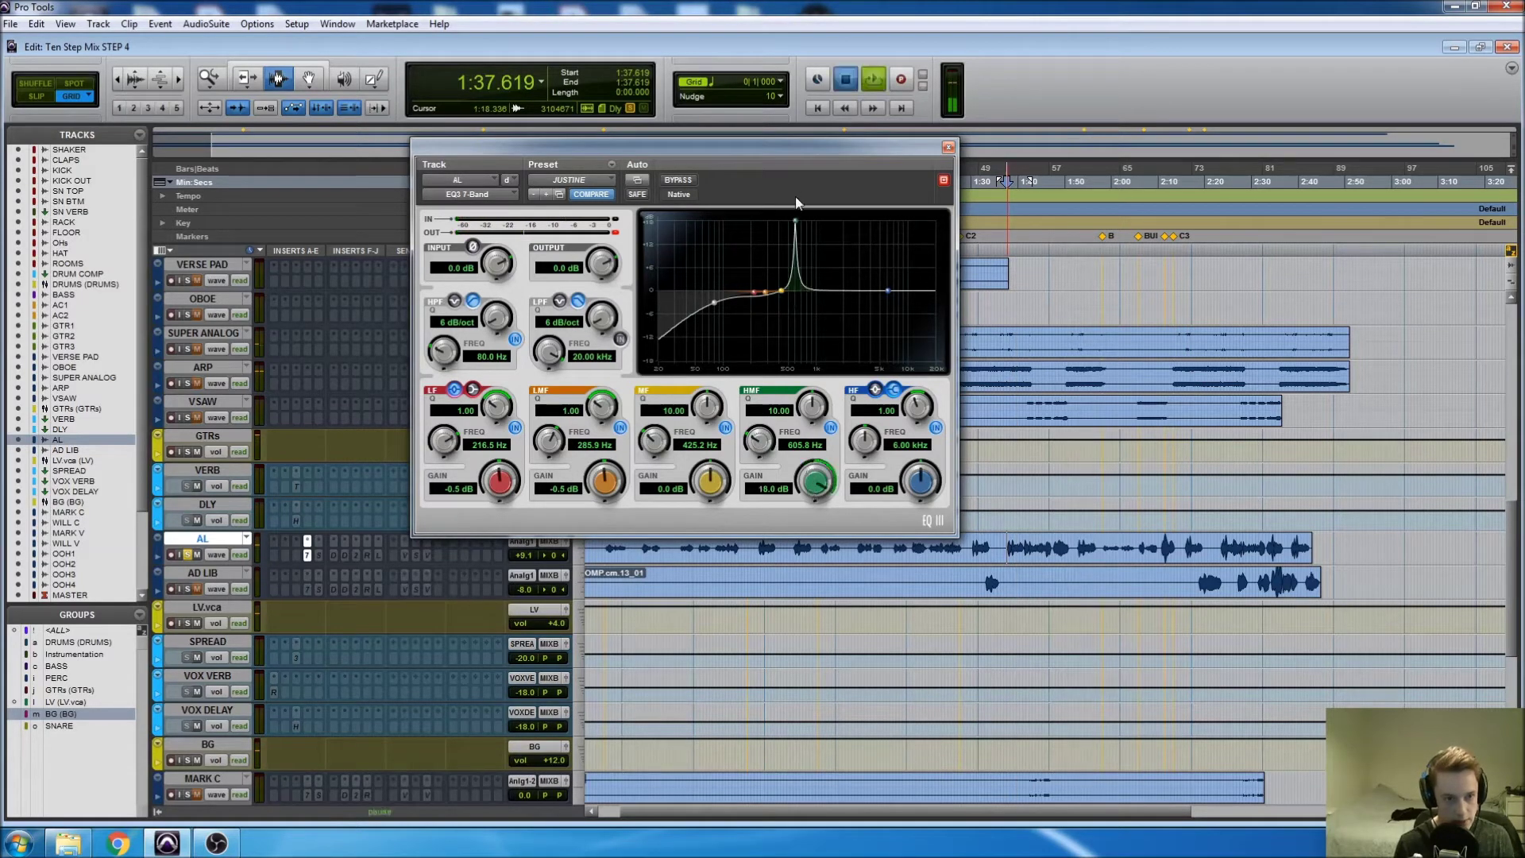
left_click_drag(801, 224, 793, 222)
key("space")
key("space")
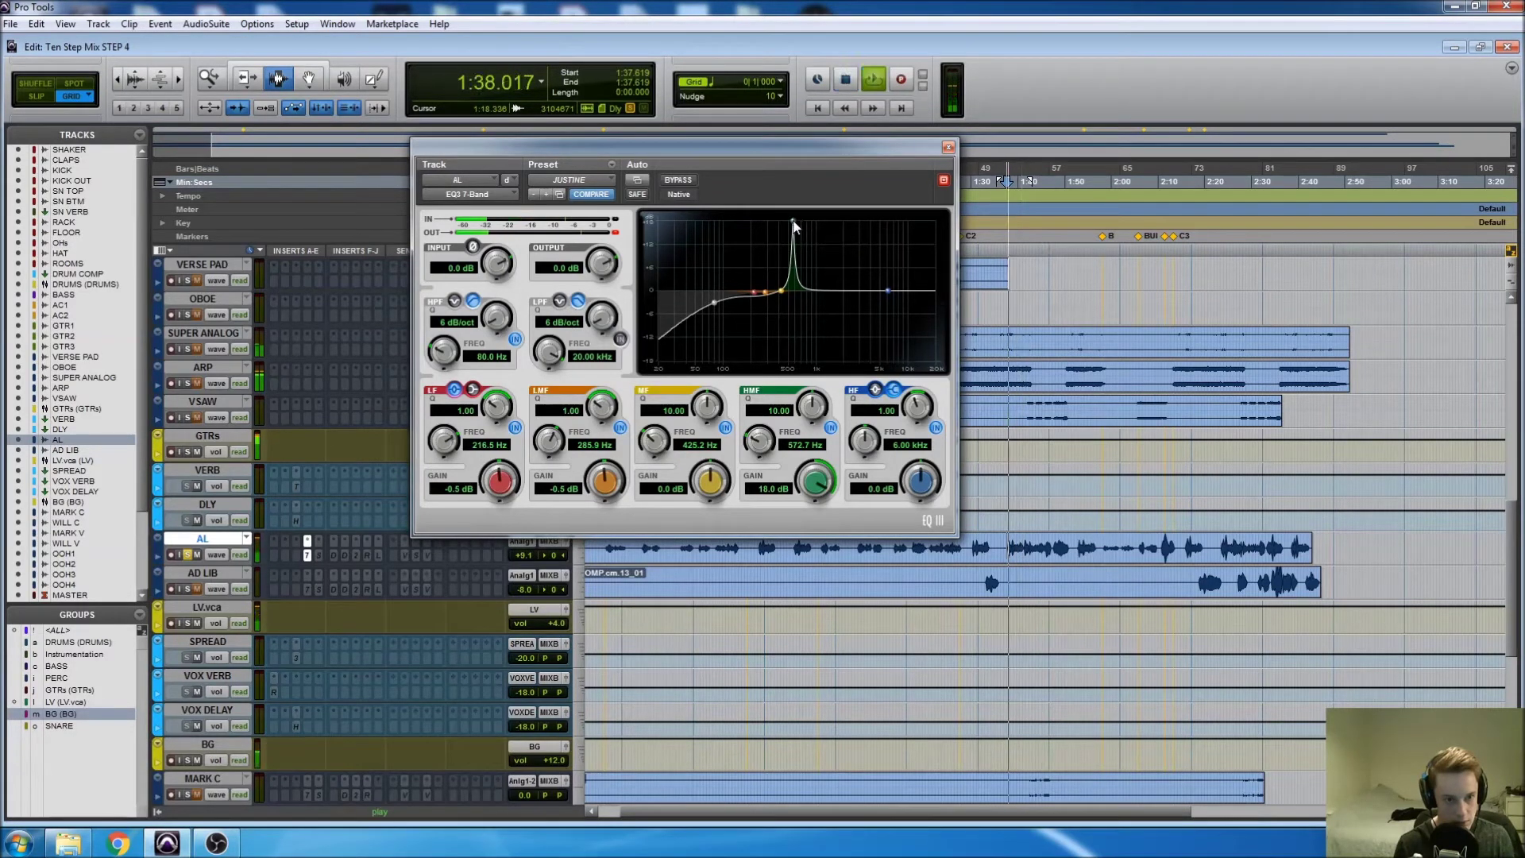
key("space")
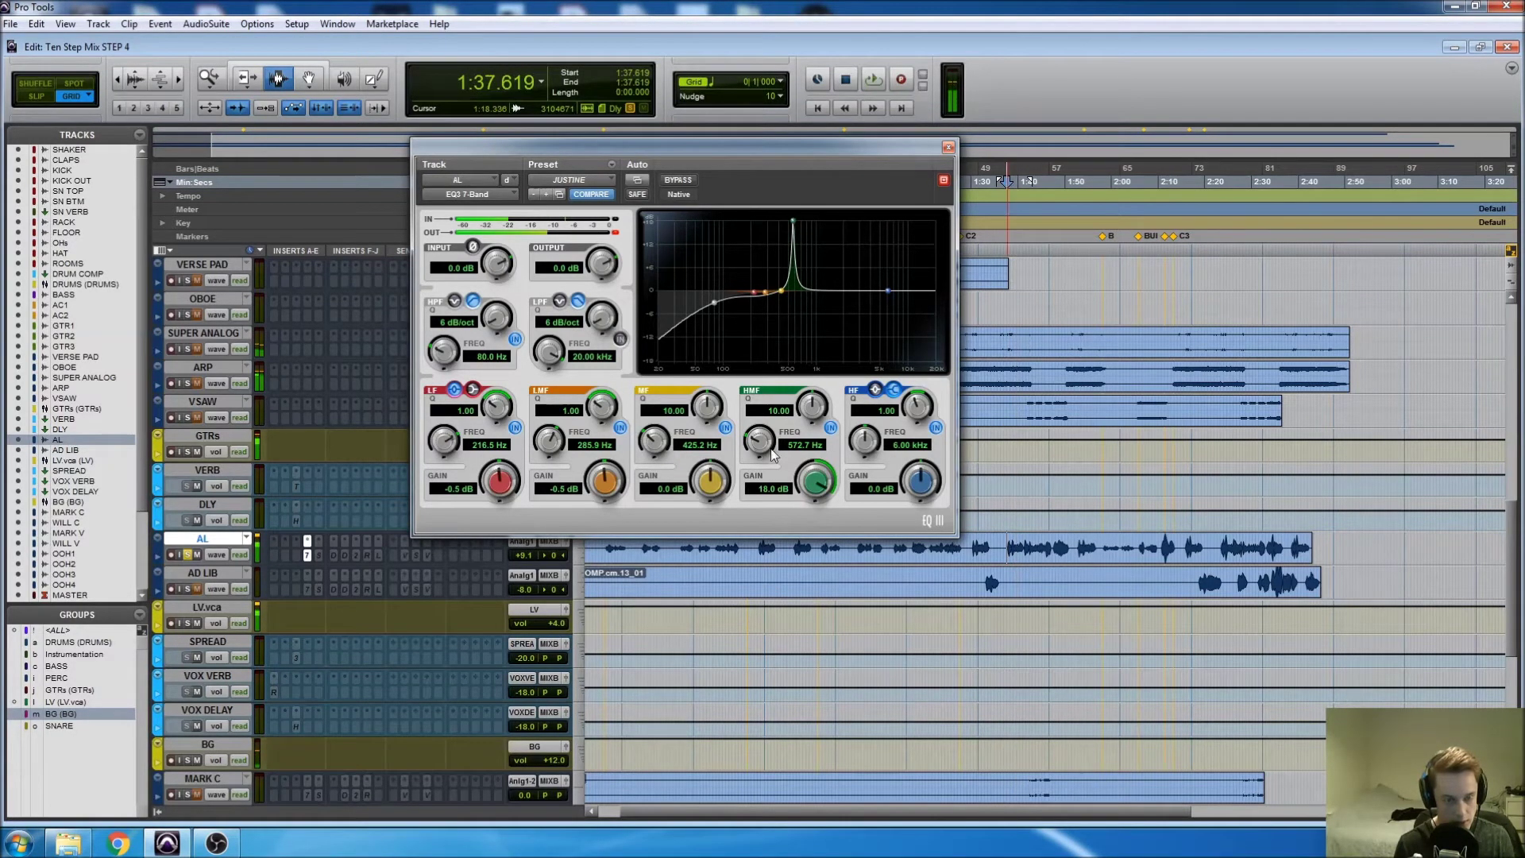
Step: Set the HMF band's gain to -6 dB and its Q to 4.90, and audition the phrase
left_click(765, 494)
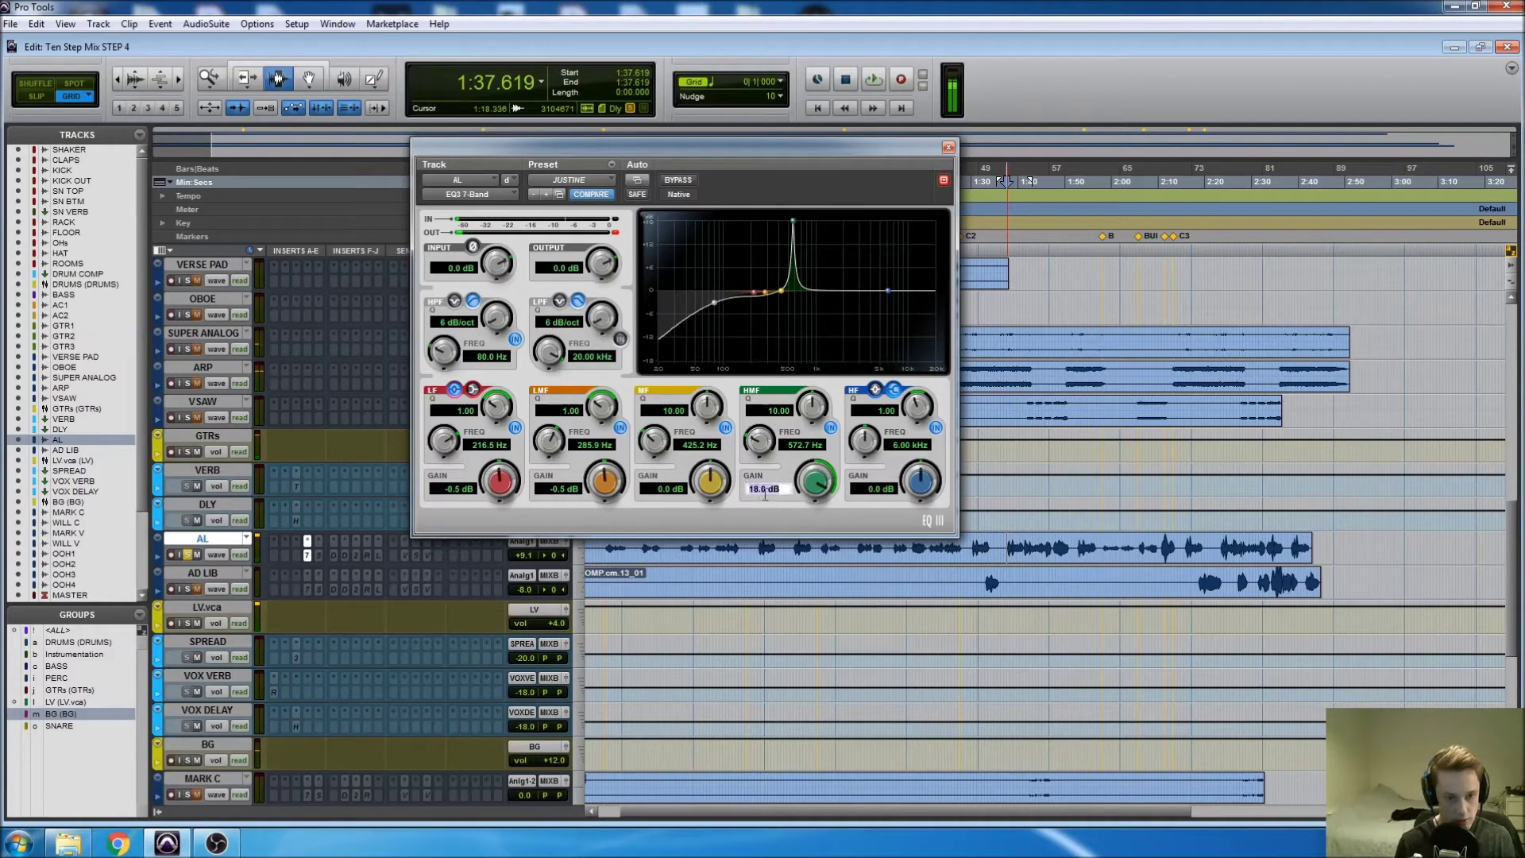
type("-6")
key("Return")
left_click_drag(817, 409, 794, 444)
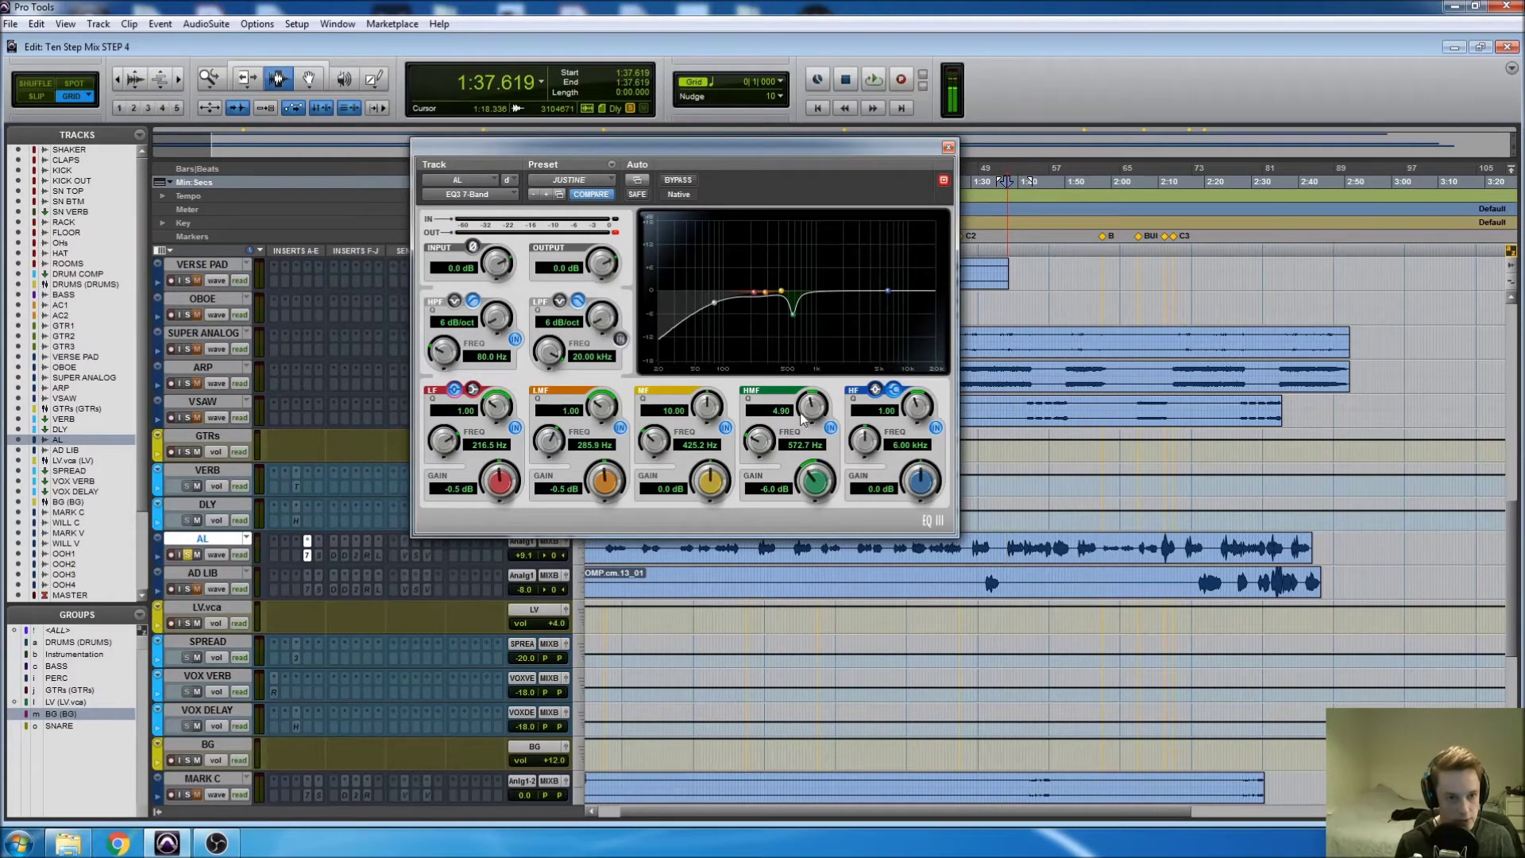
key("space")
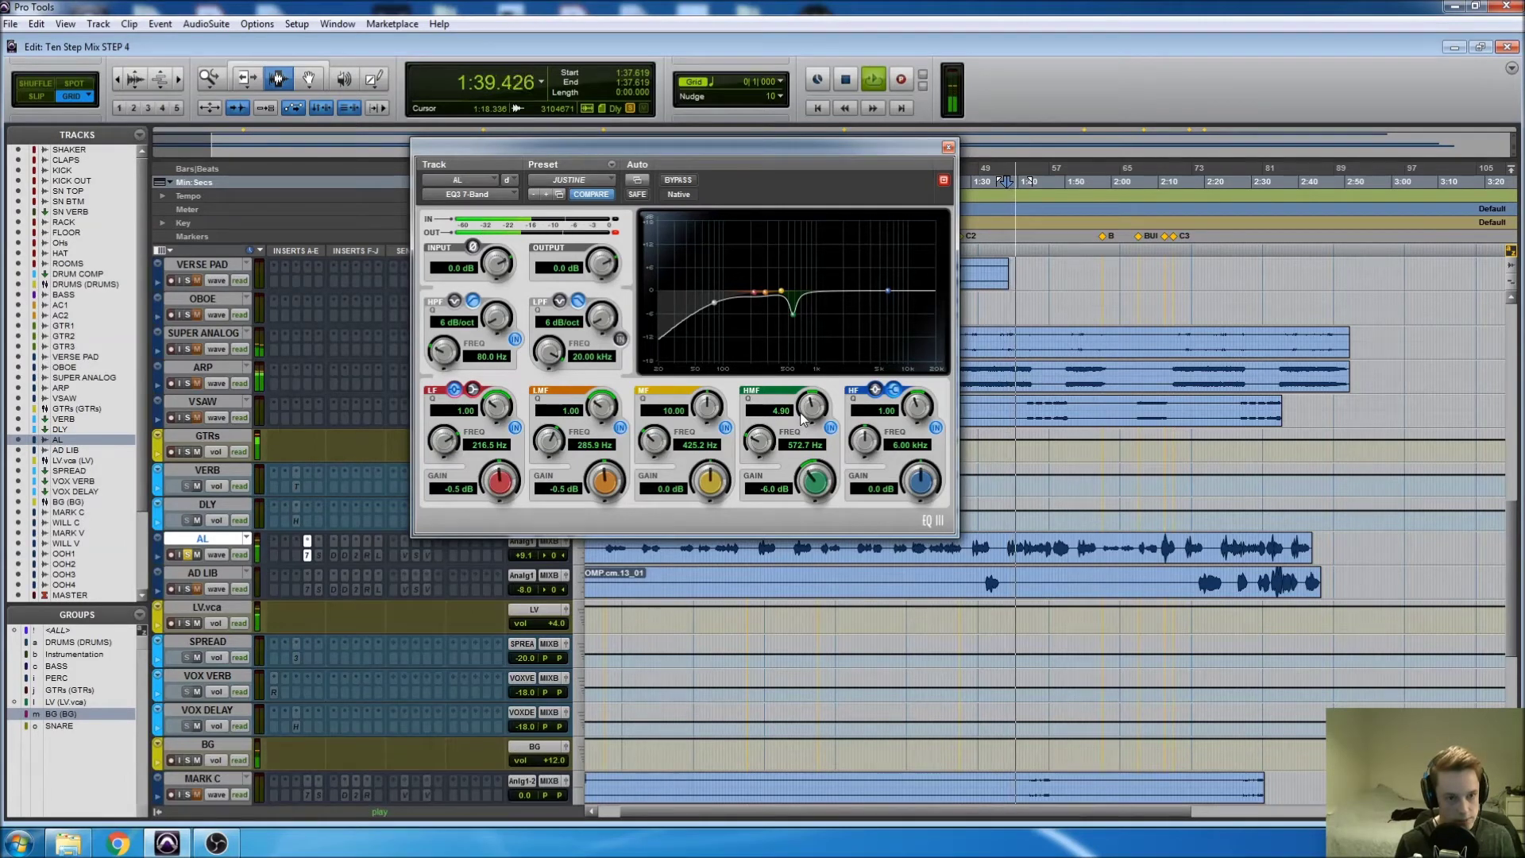
key("space")
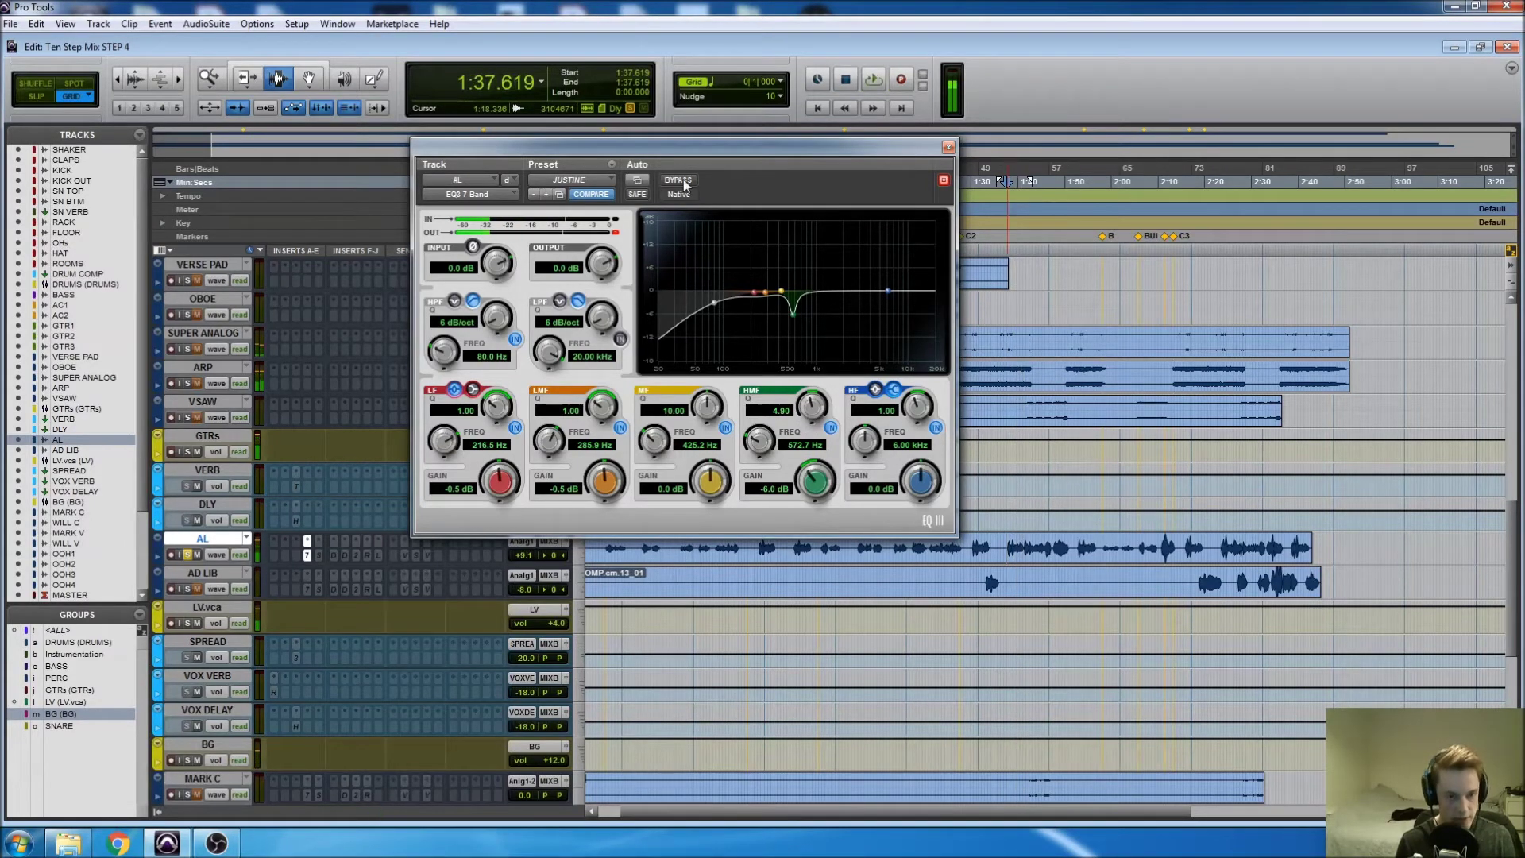
Step: Compare the vocal phrase with the EQ bypassed and with it active again
left_click(683, 184)
key("space")
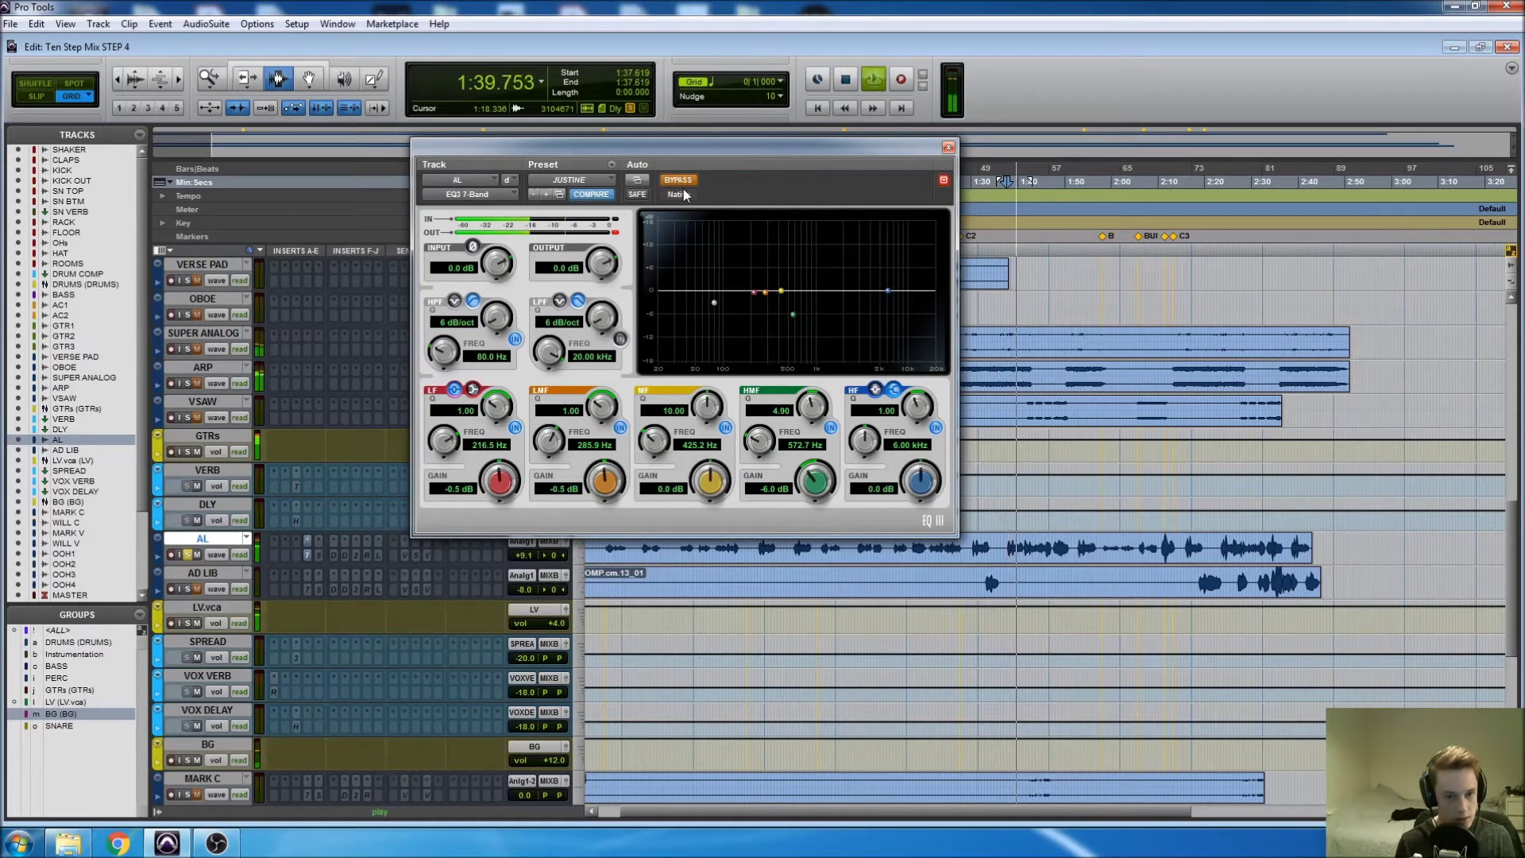
key("space")
left_click(683, 181)
key("space")
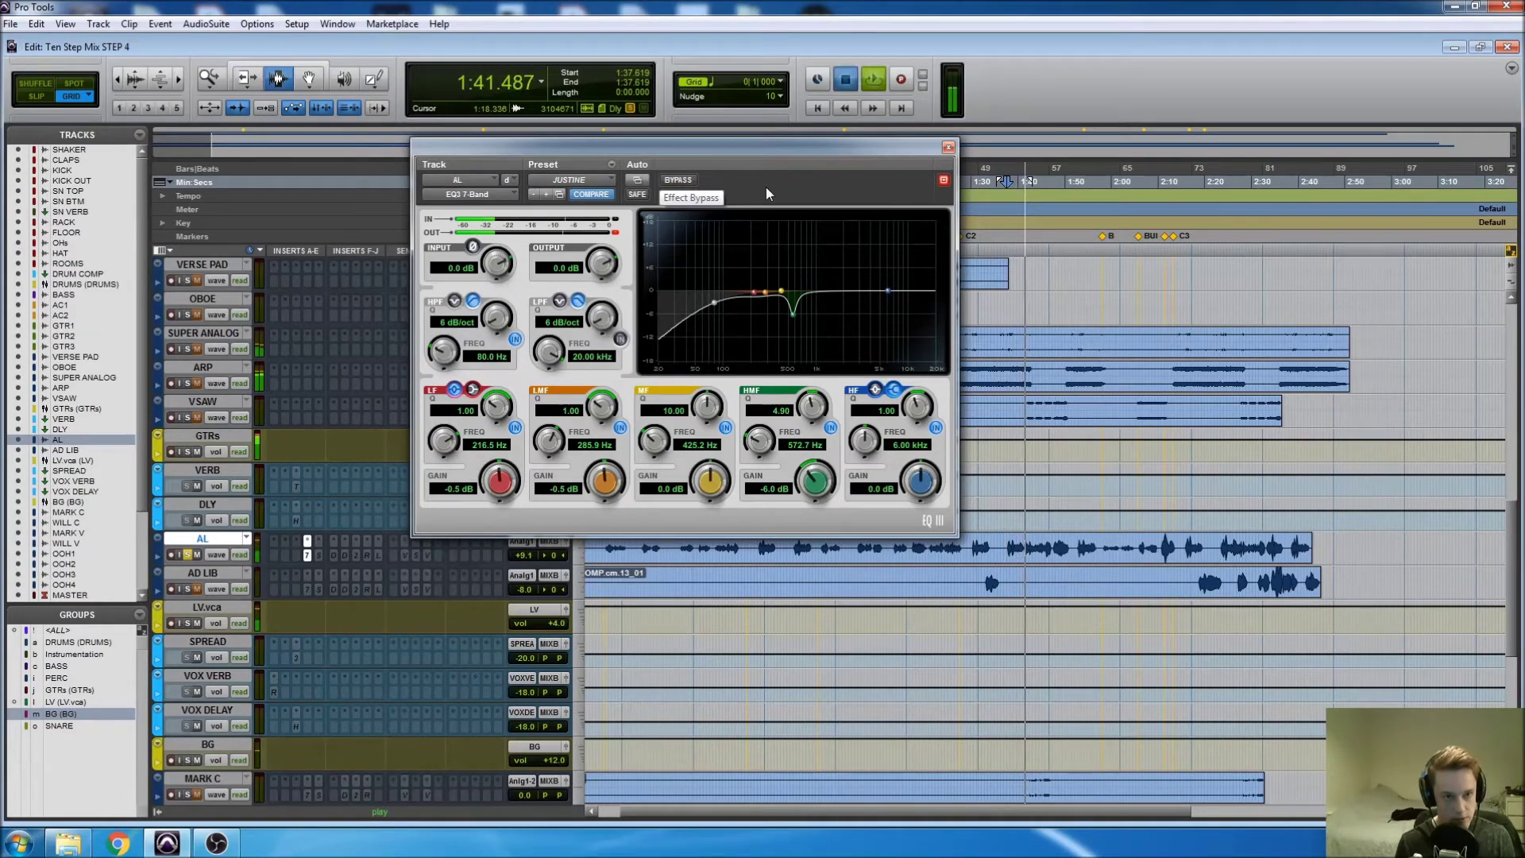
key("space")
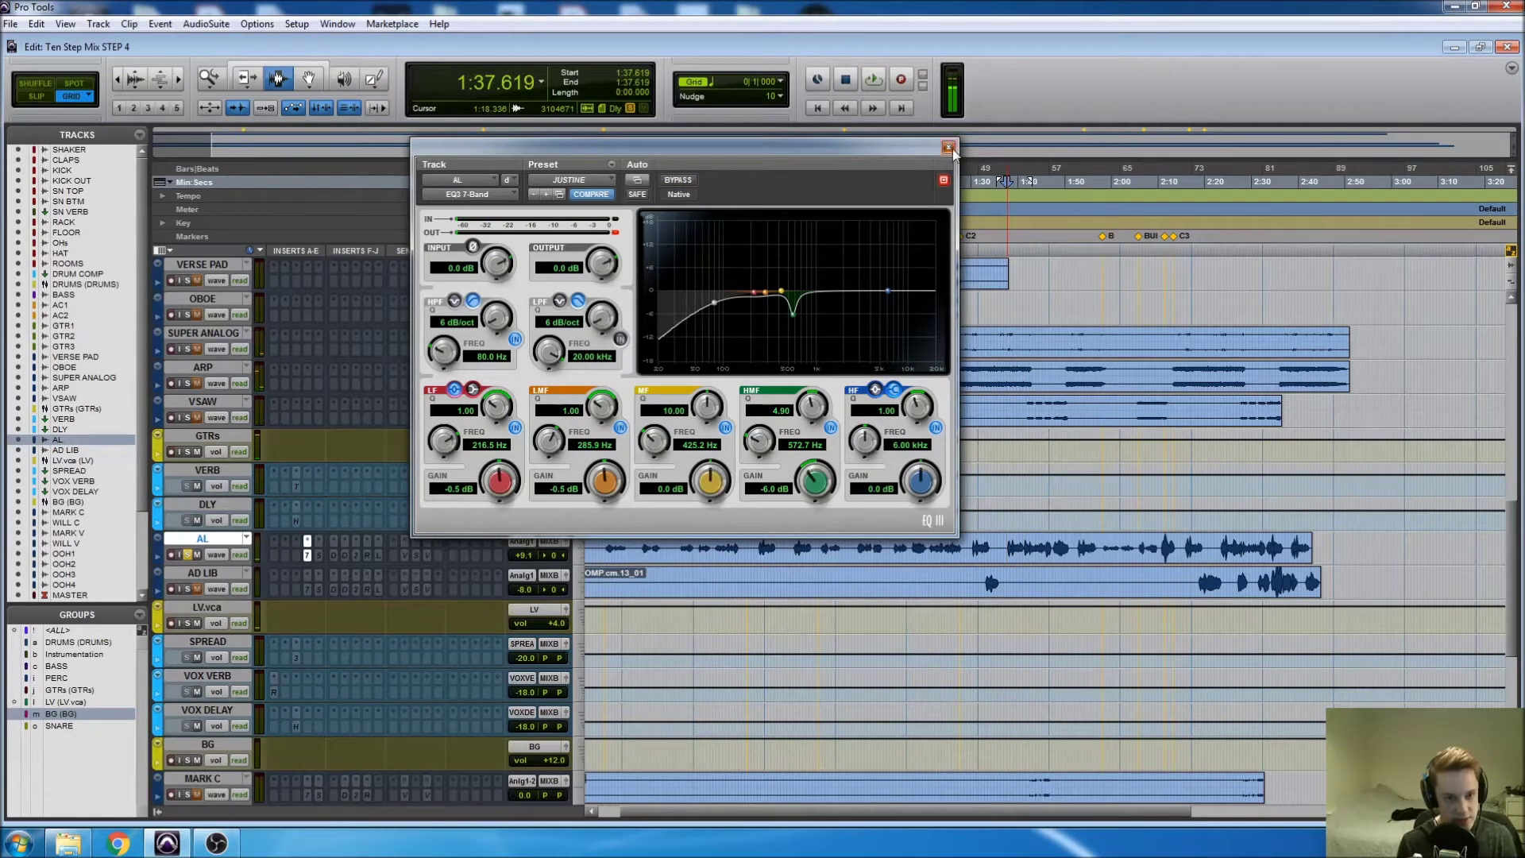
Step: Close the EQ plug-in, return to the Mix window and open the SSLChannel insert on the AL channel
left_click(948, 147)
key("ctrl+equal")
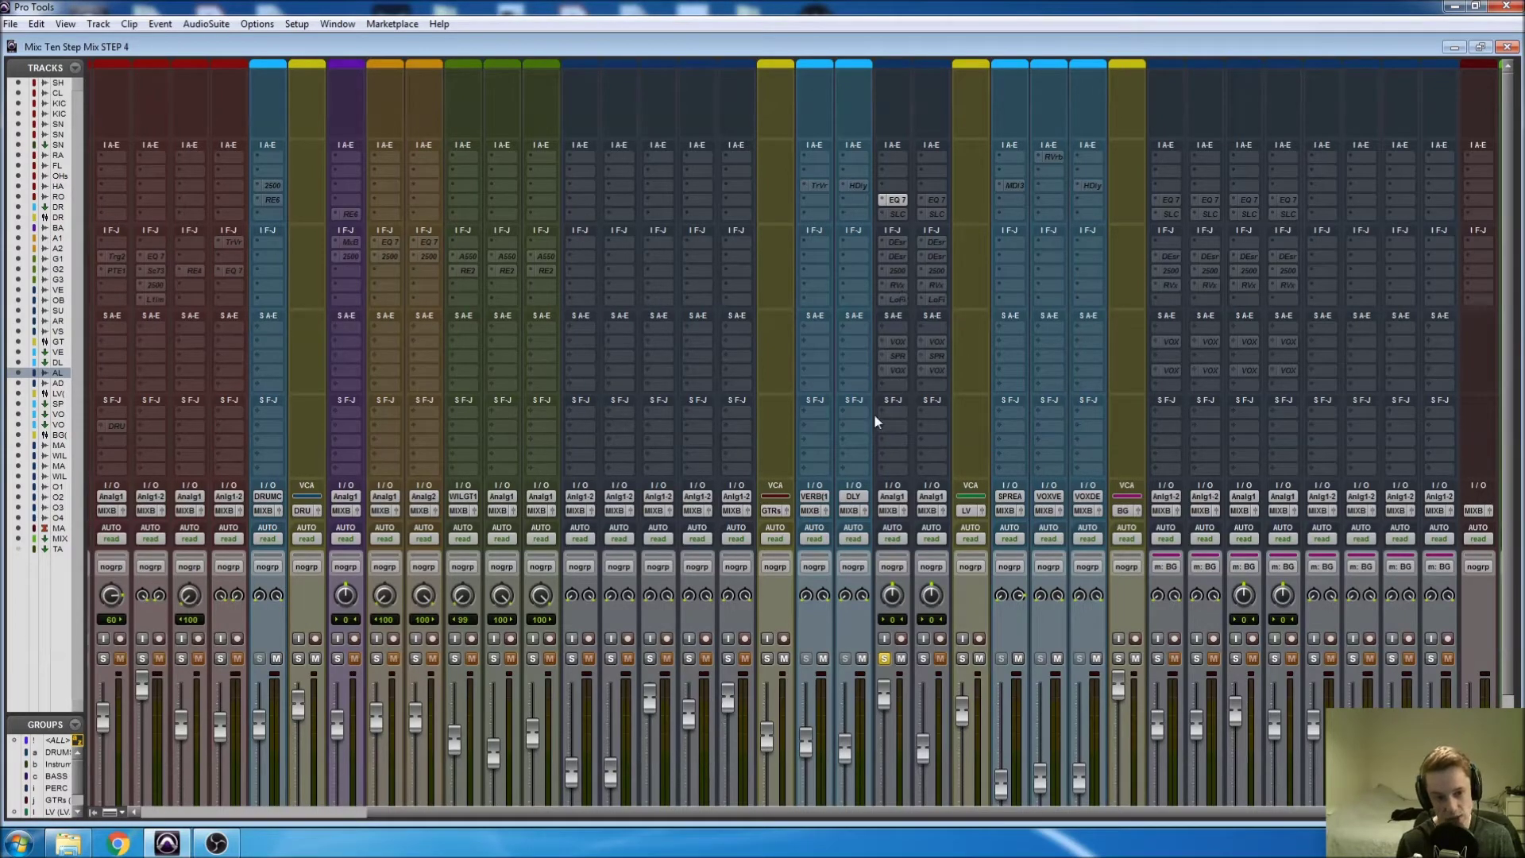
right_click(896, 222)
key("Escape")
left_click(898, 214)
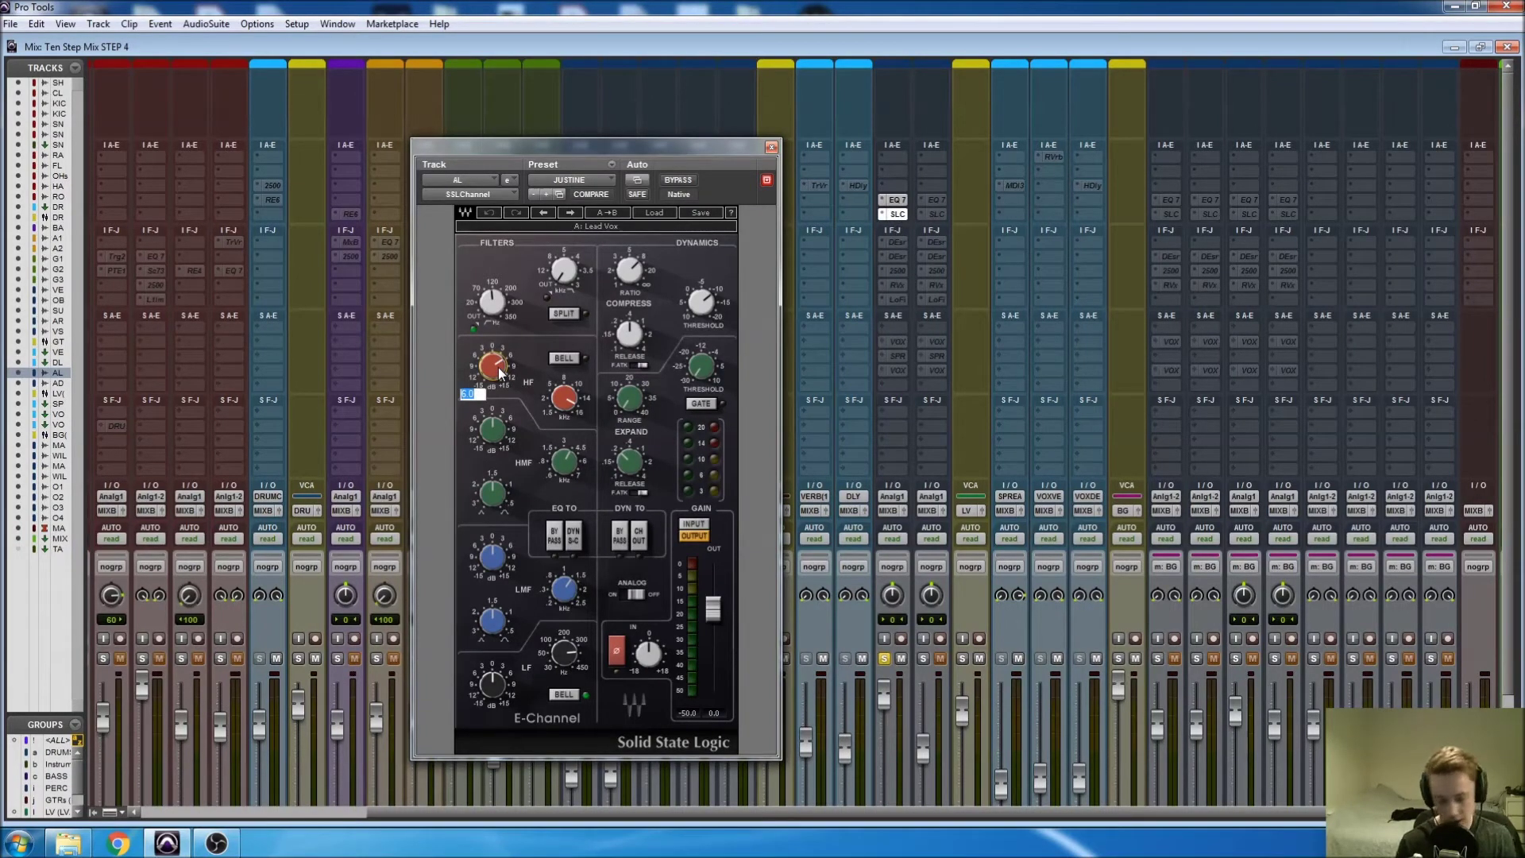
Step: Lower the HF band gain in the SSLChannel plug-in and confirm the high-pass filter setting
key("Return")
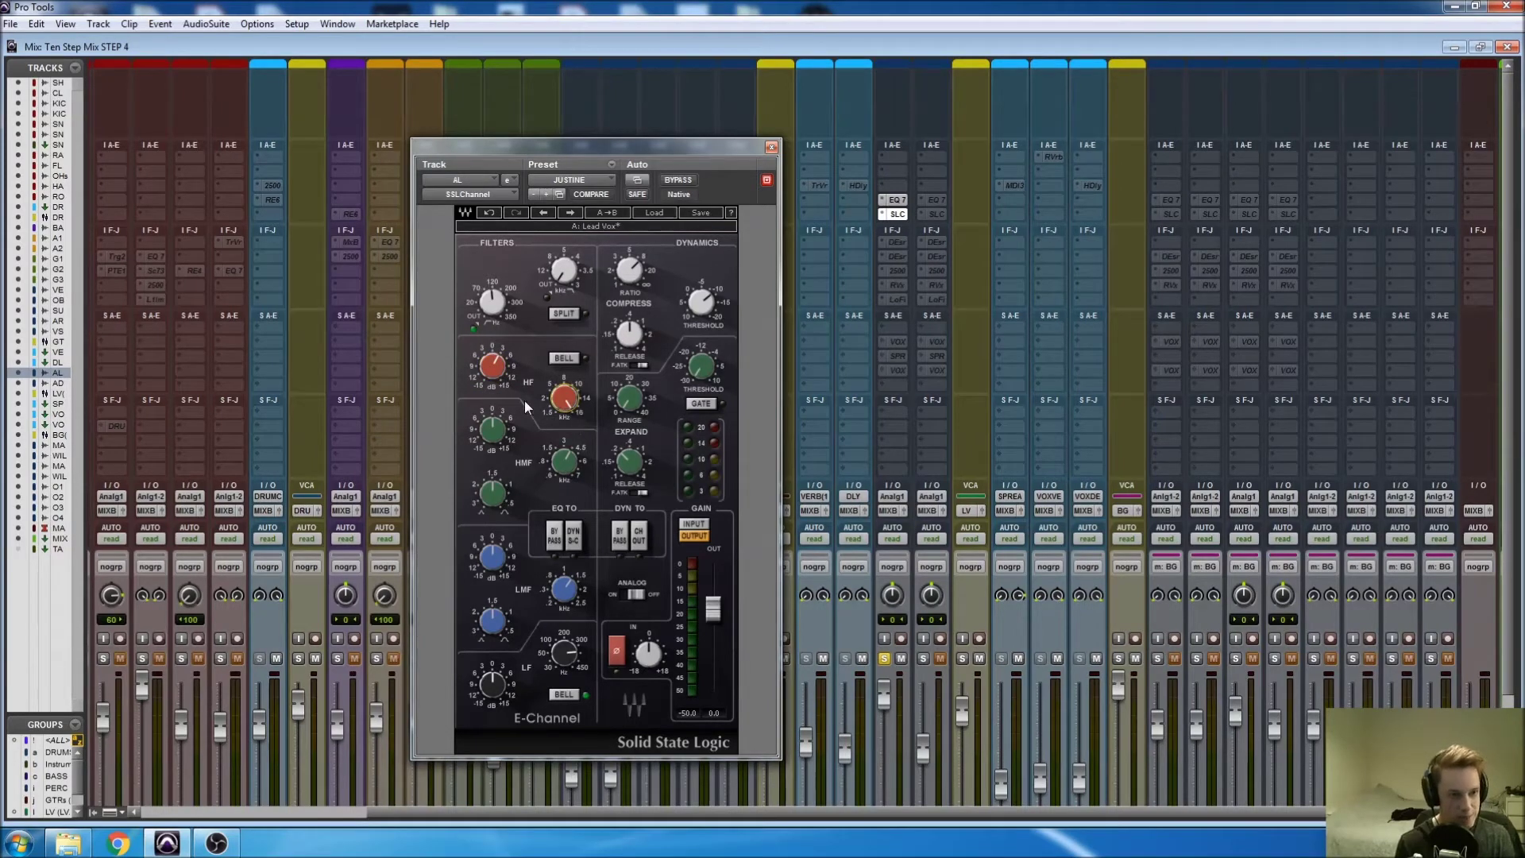
left_click(492, 302)
key("Return")
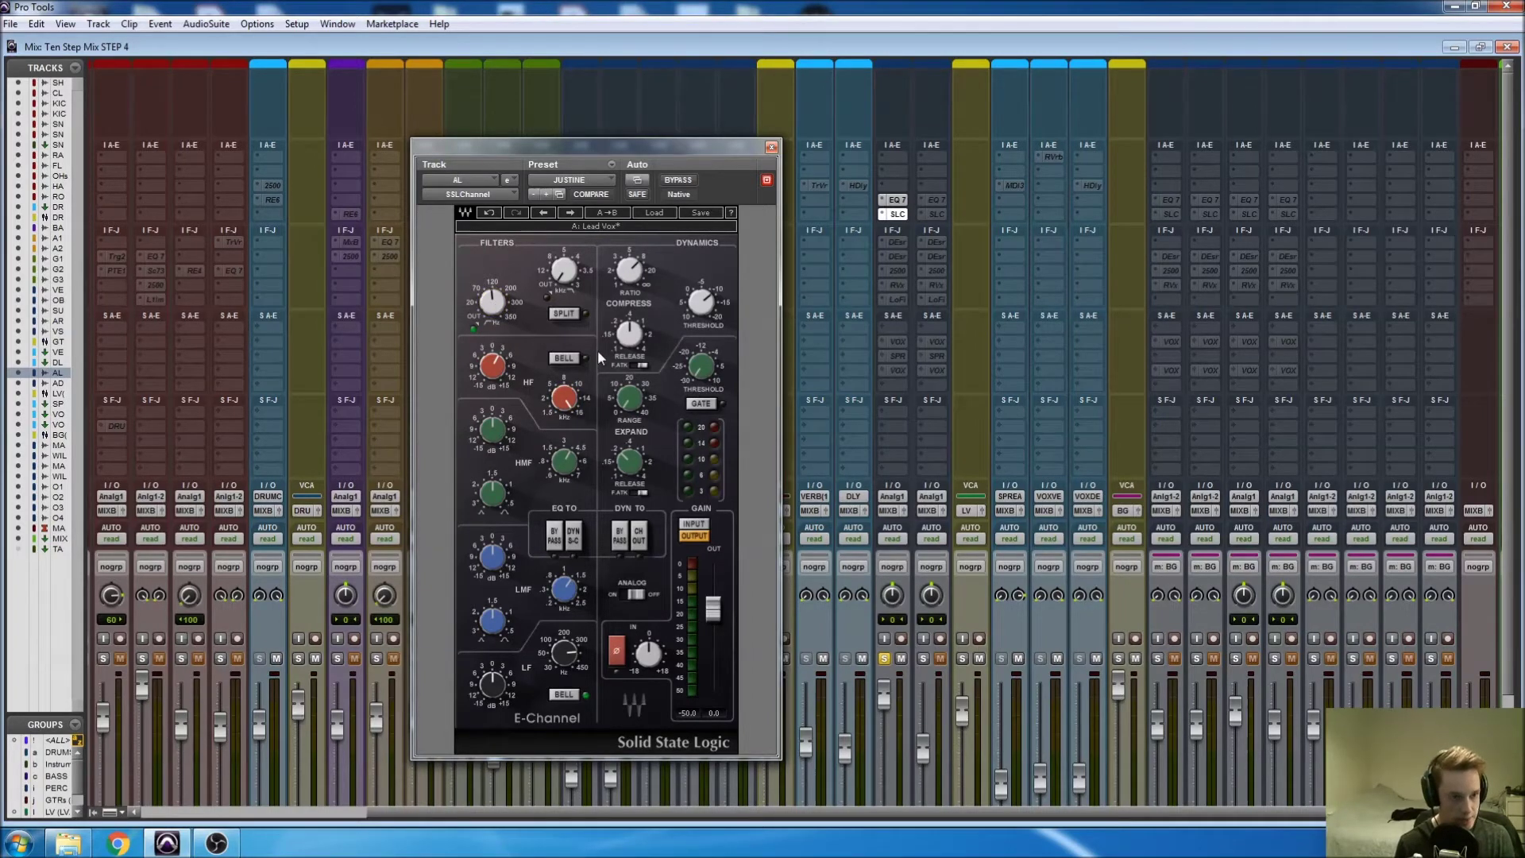
left_click(493, 301)
key("Return")
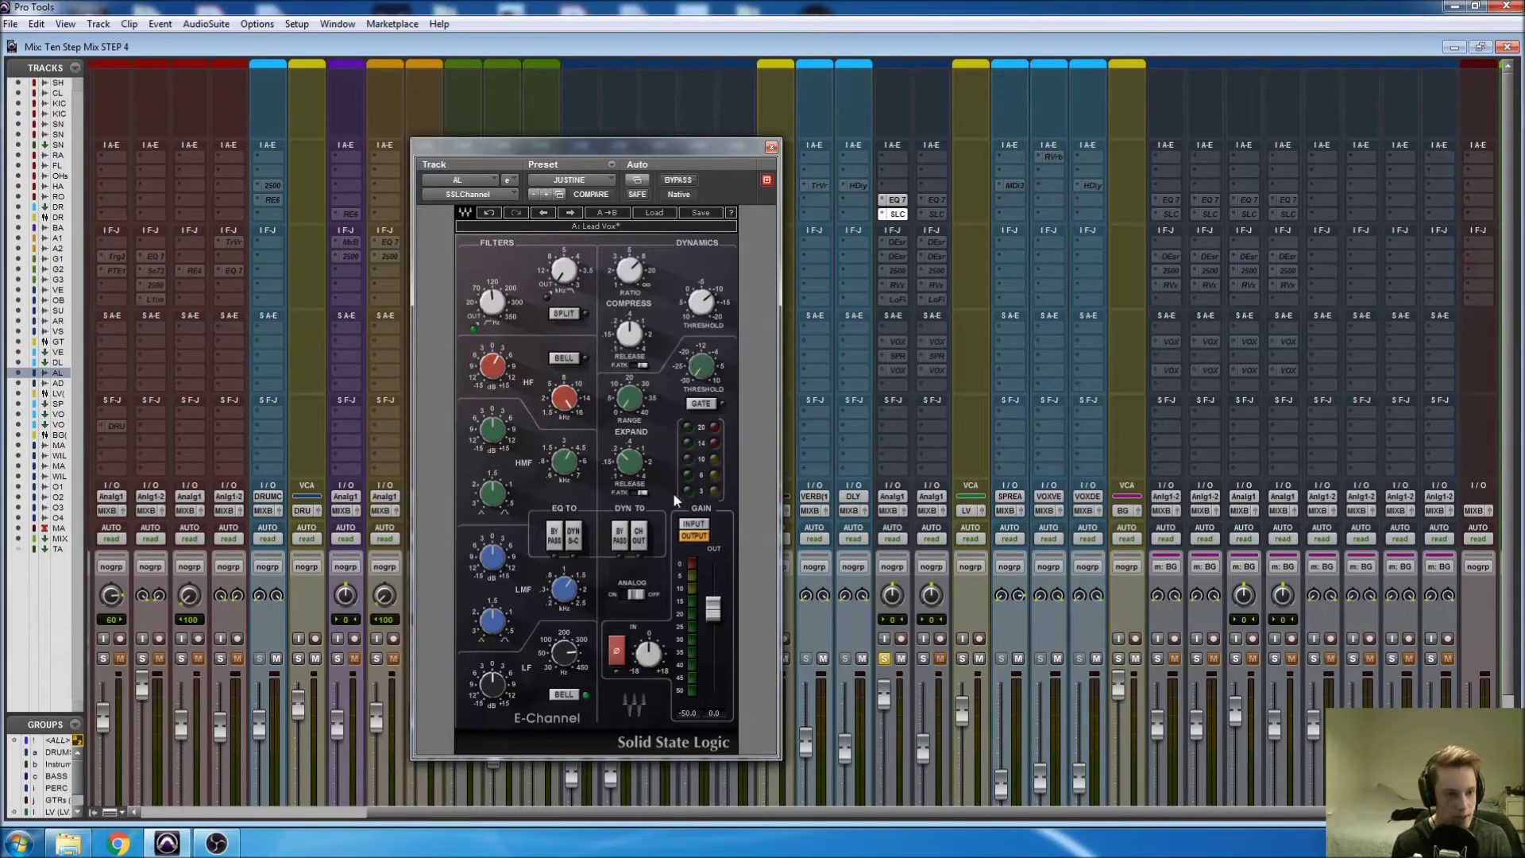
Step: Lower the SSLChannel compressor threshold slightly during playback and close the plug-in
key("space")
left_click_drag(707, 313, 704, 322)
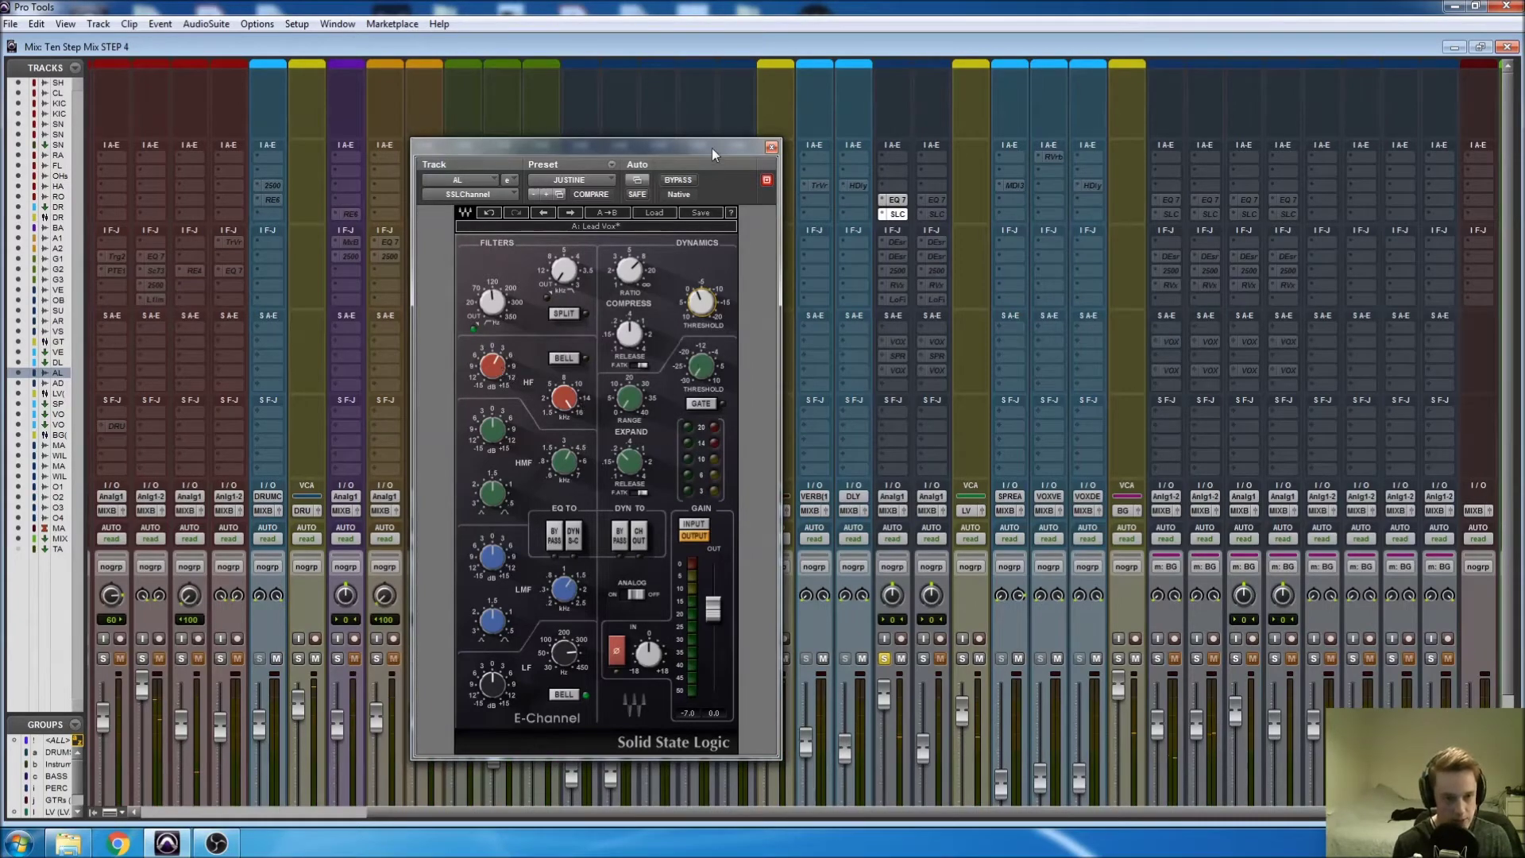
left_click_drag(711, 148, 679, 107)
left_click(738, 102)
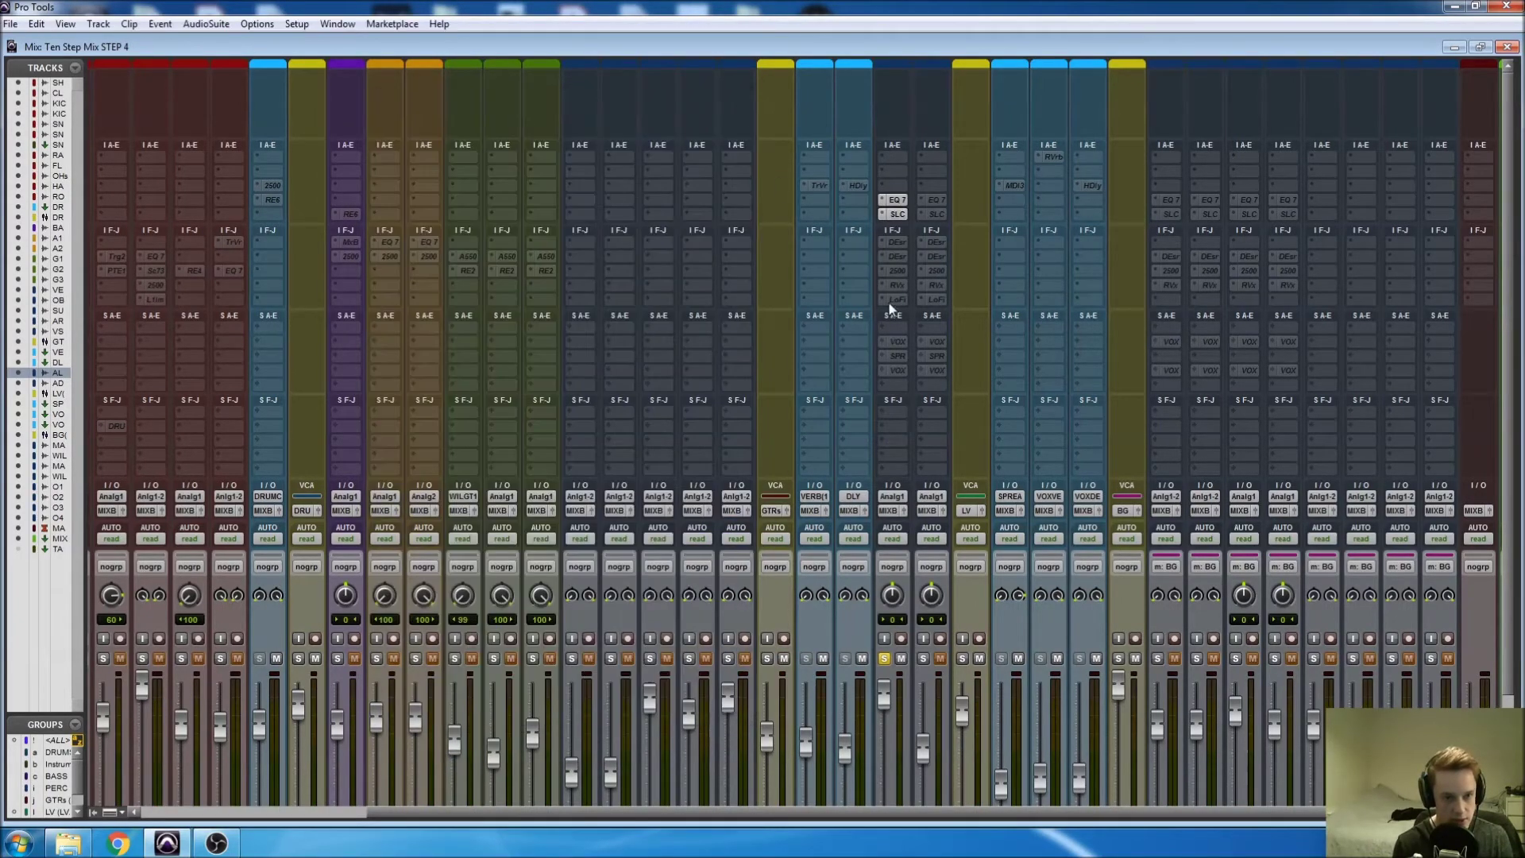
Step: Activate the first DeEsser insert on the AL channel and open it
right_click(897, 246)
left_click(909, 262)
left_click(896, 243)
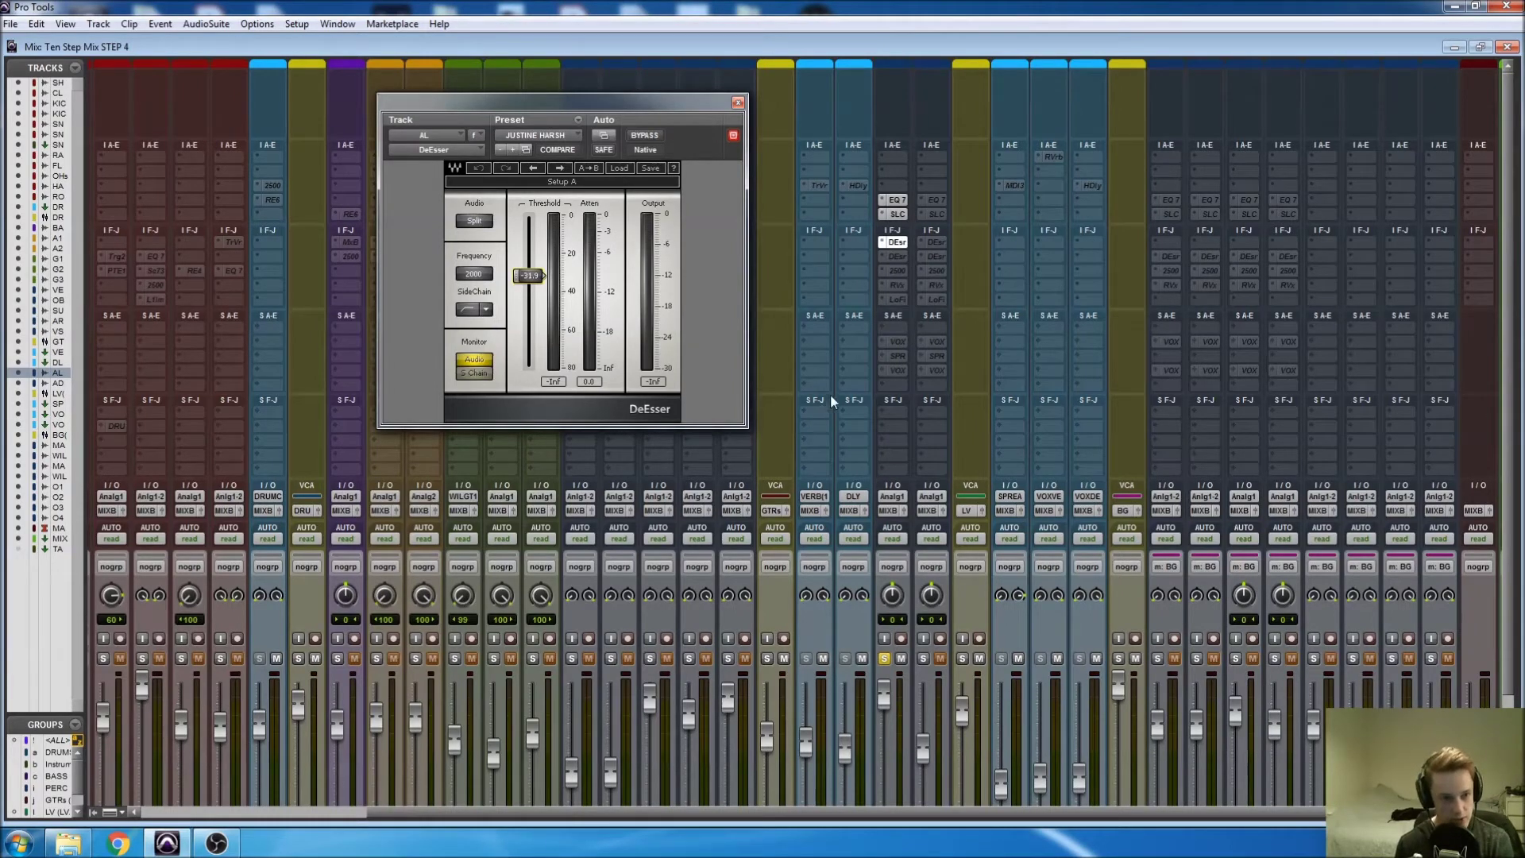
Step: Switch to the Edit window and set the playback start on the AL track at 2:10.952, just before the loud phrase
key("ctrl+equal")
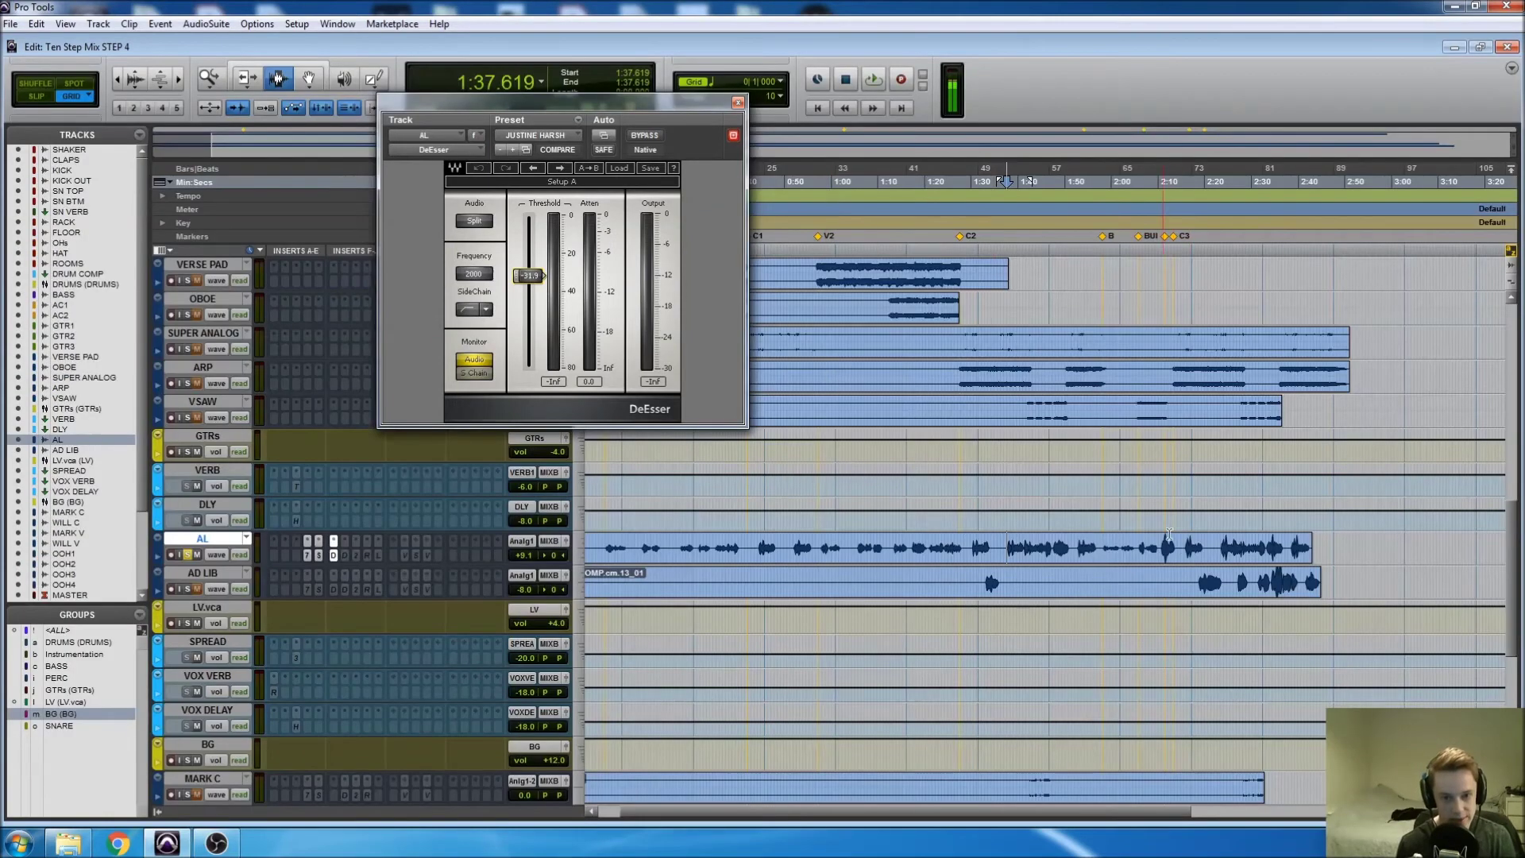
left_click(1087, 546)
key("ctrl+bracketright")
key("ctrl+bracketright")
key("ctrl+bracketright")
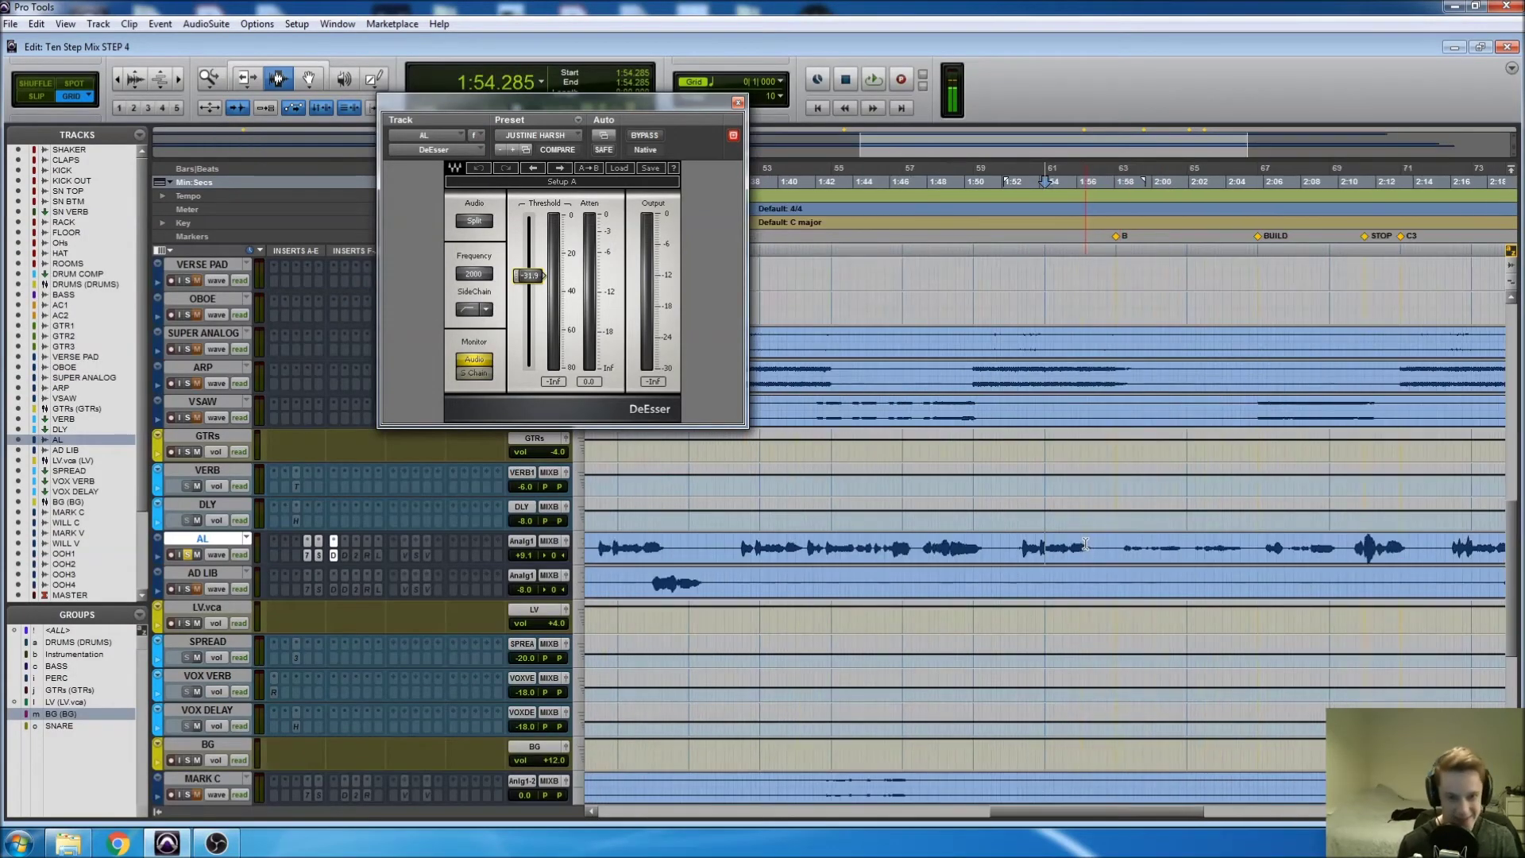
scroll(1087, 556, "right", 3)
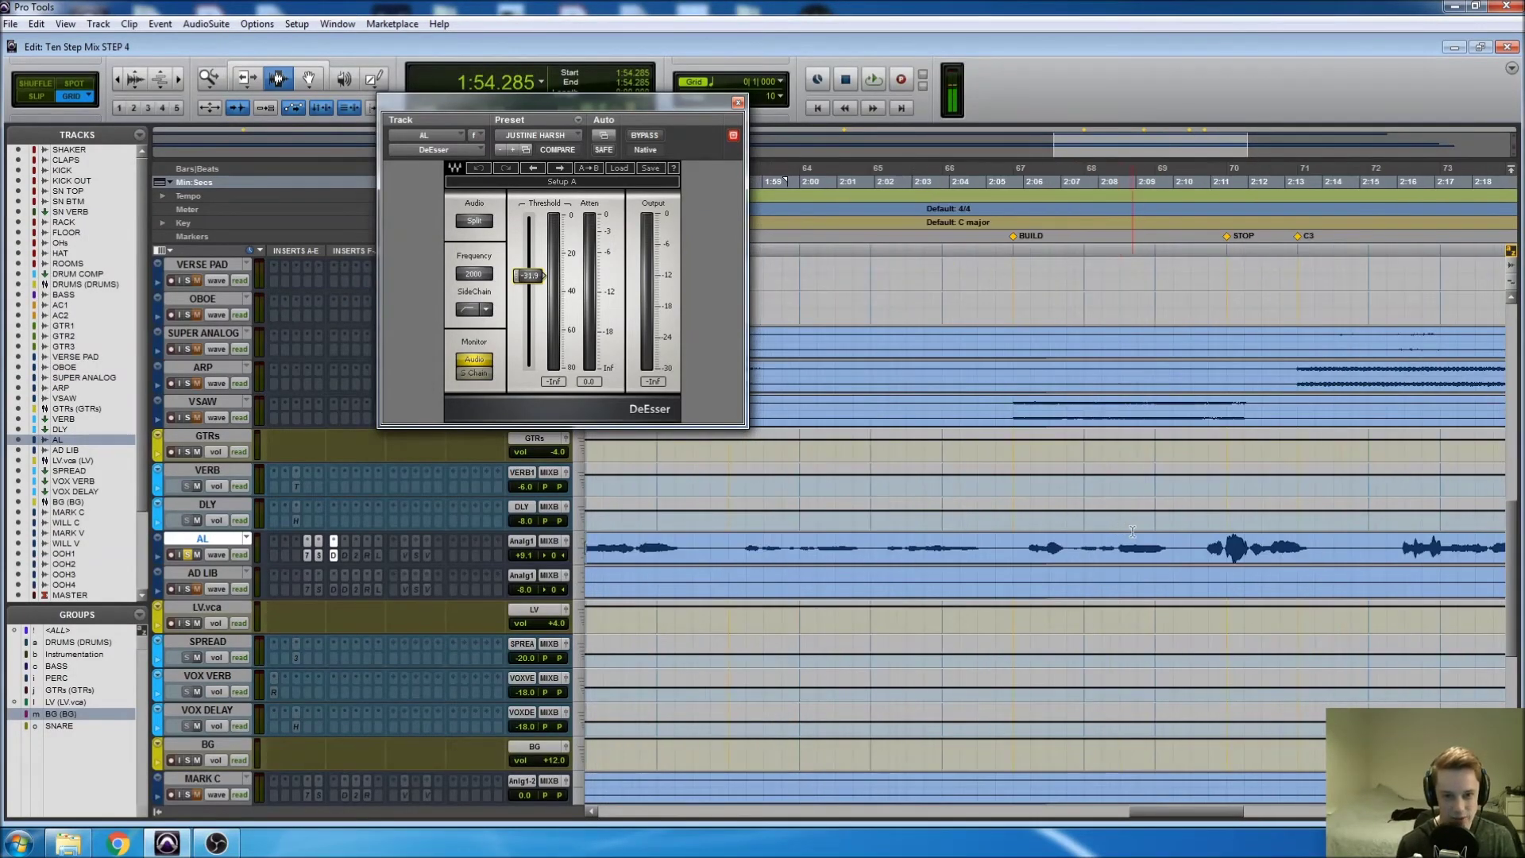
left_click(1205, 550)
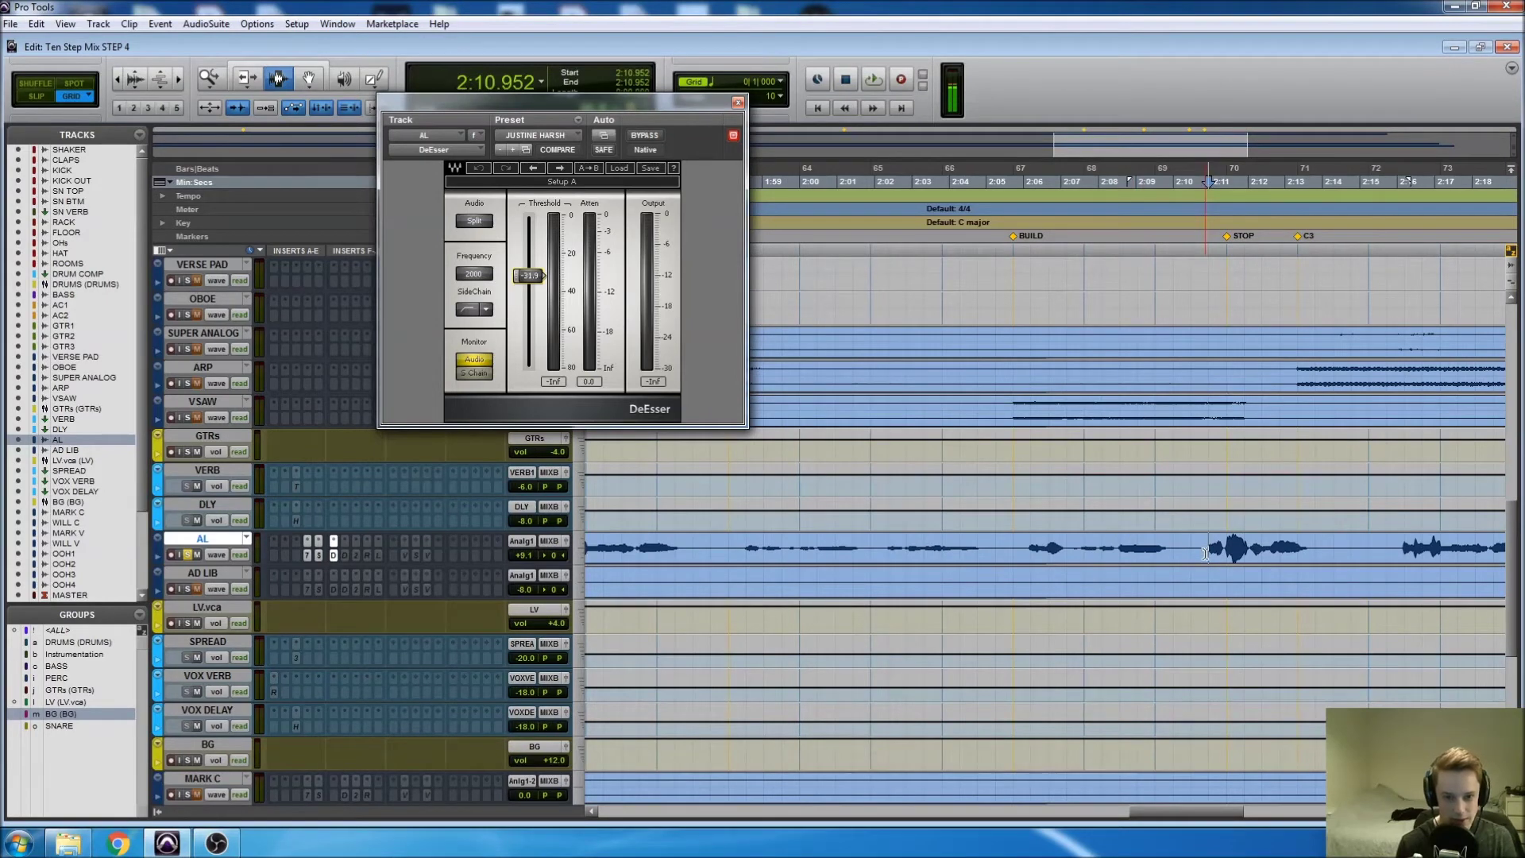
Step: Raise the DeEsser threshold to -23.5 while auditioning the loud vocal phrase repeatedly
key("space")
key("space")
left_click_drag(529, 275, 528, 252)
key("space")
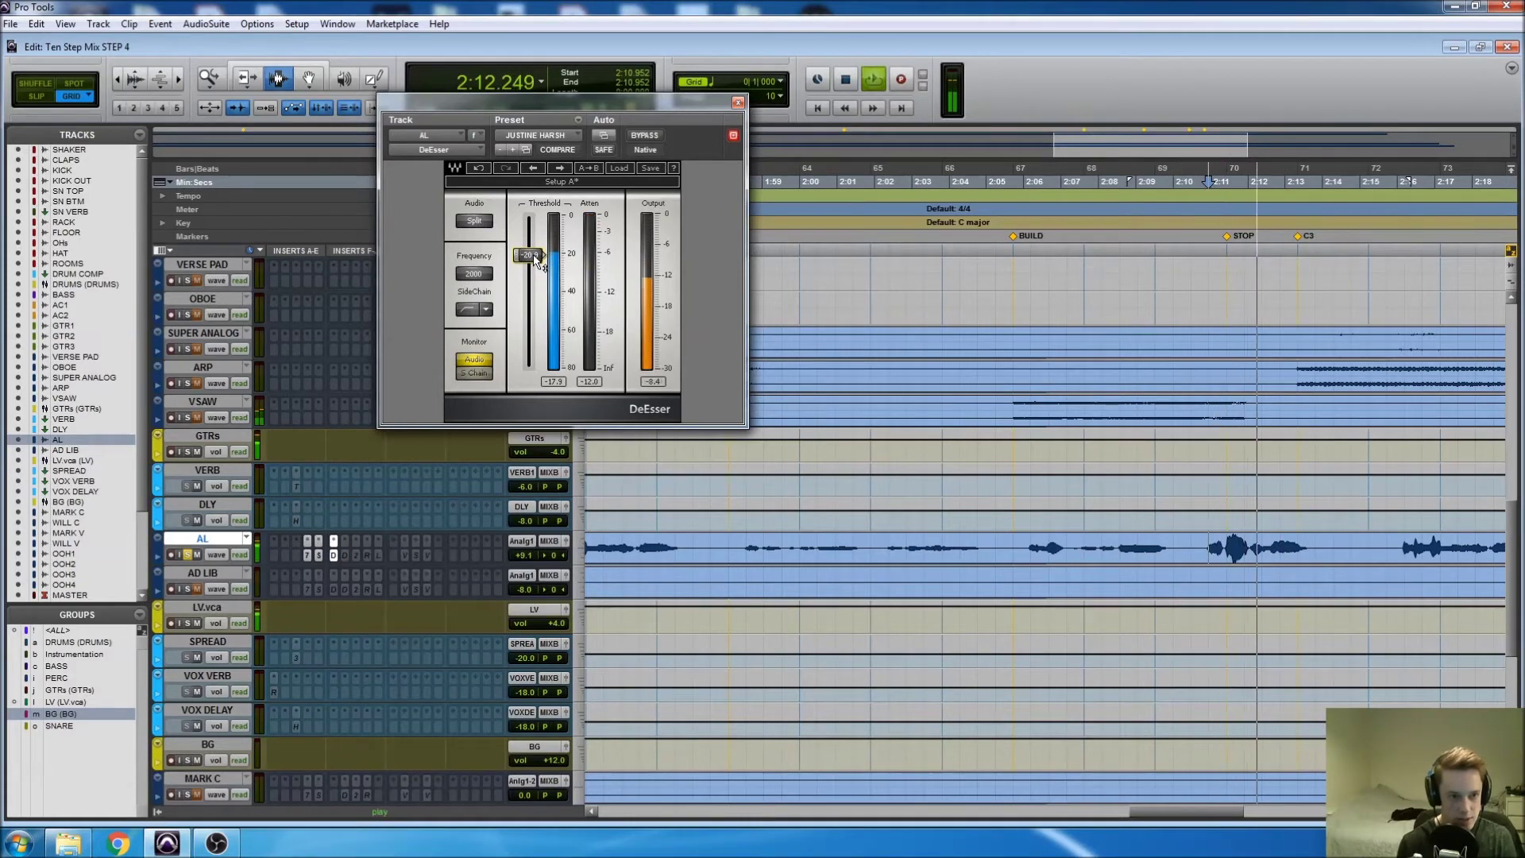
left_click_drag(535, 256, 540, 263)
key("space")
key("space")
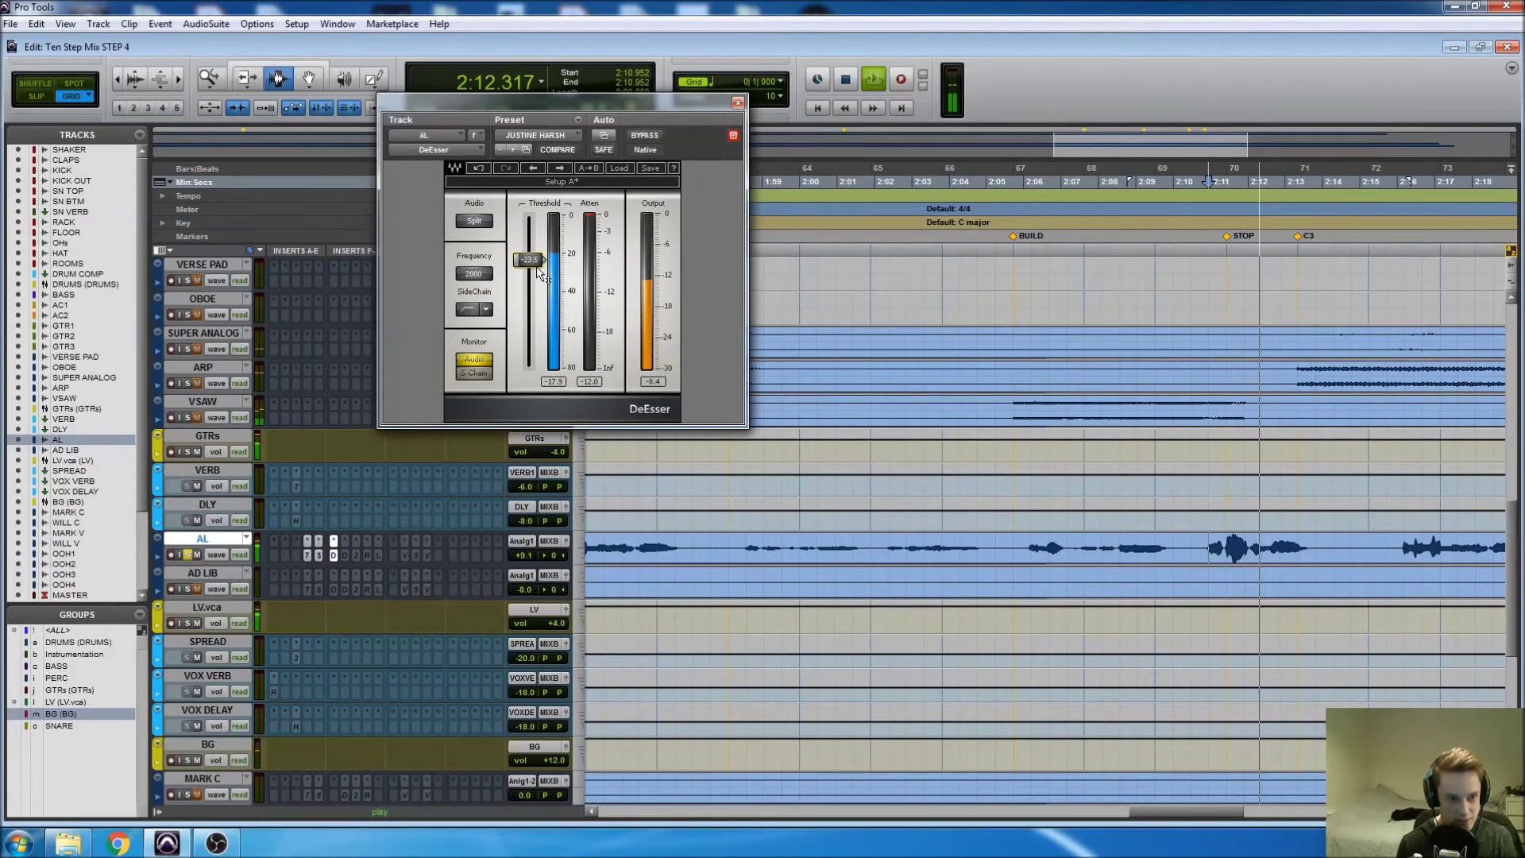
key("space")
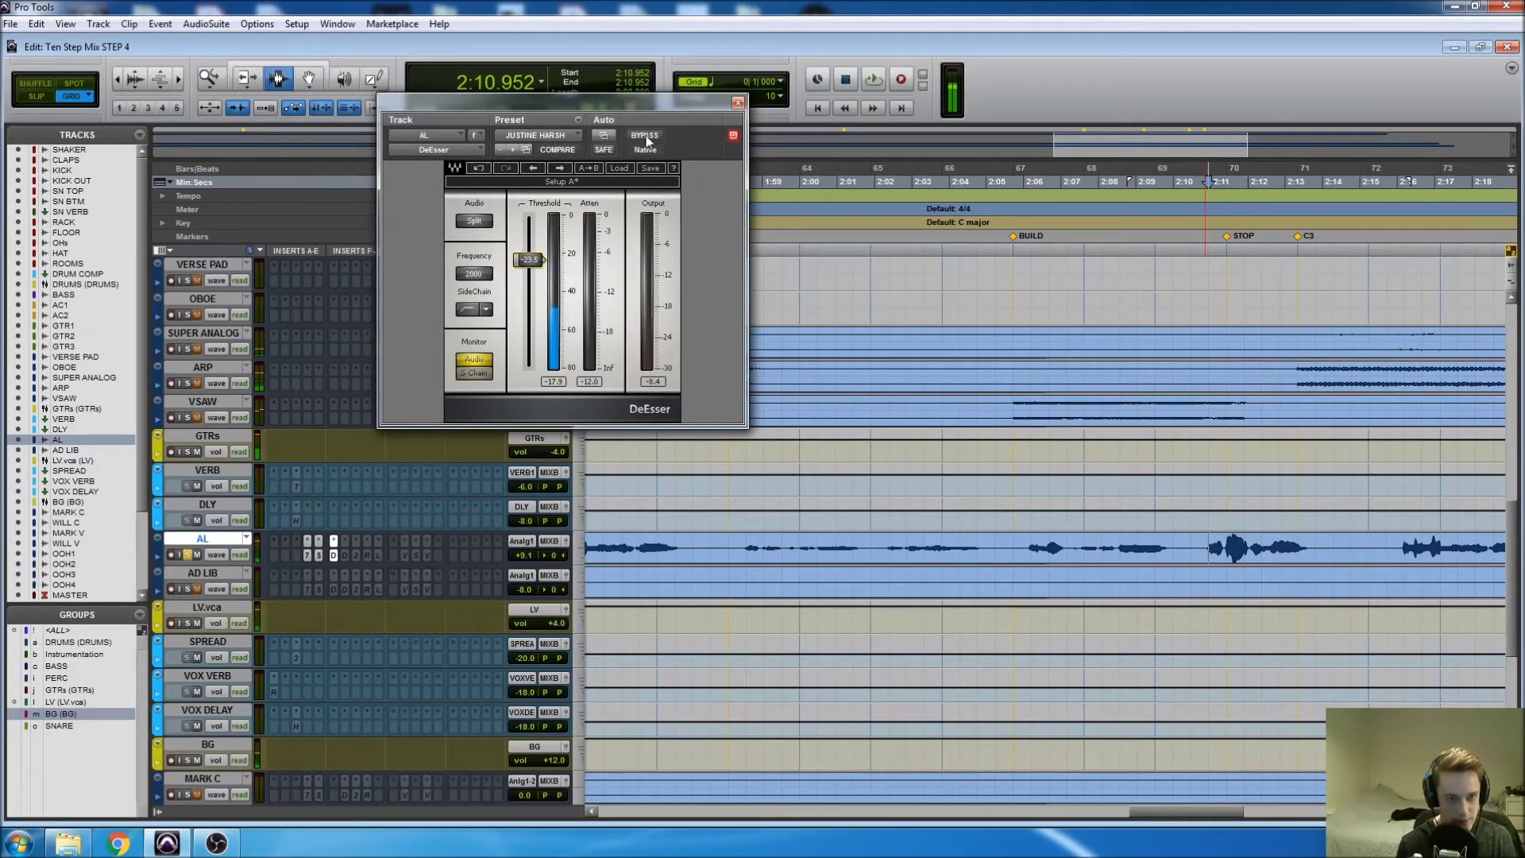
Step: Compare the vocal phrase with the DeEsser bypassed and active, and close the plug-in
left_click(645, 136)
key("space")
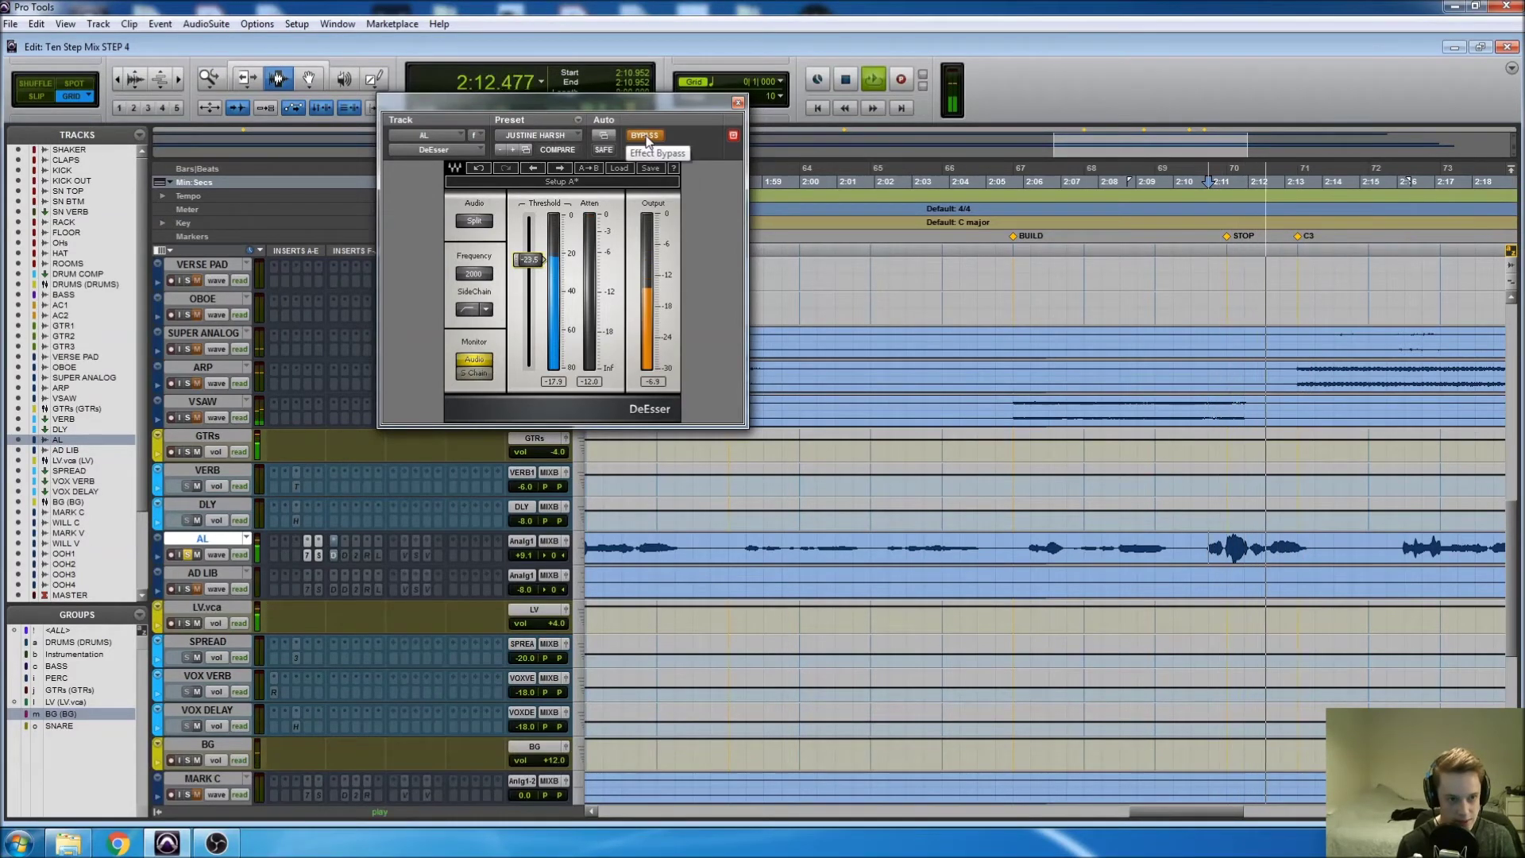
key("space")
left_click(645, 136)
key("space")
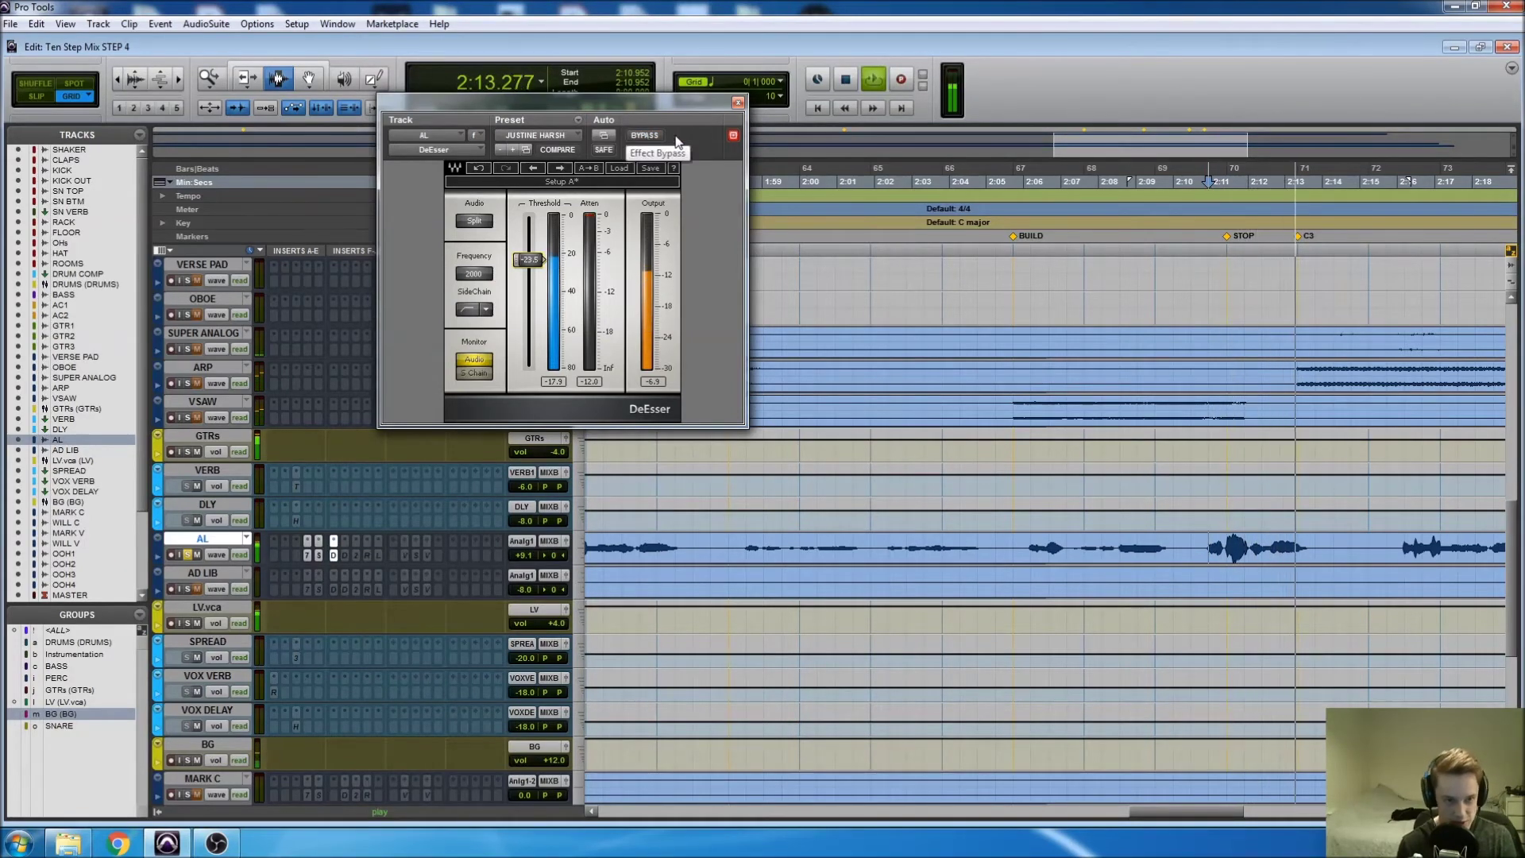
key("space")
left_click(738, 102)
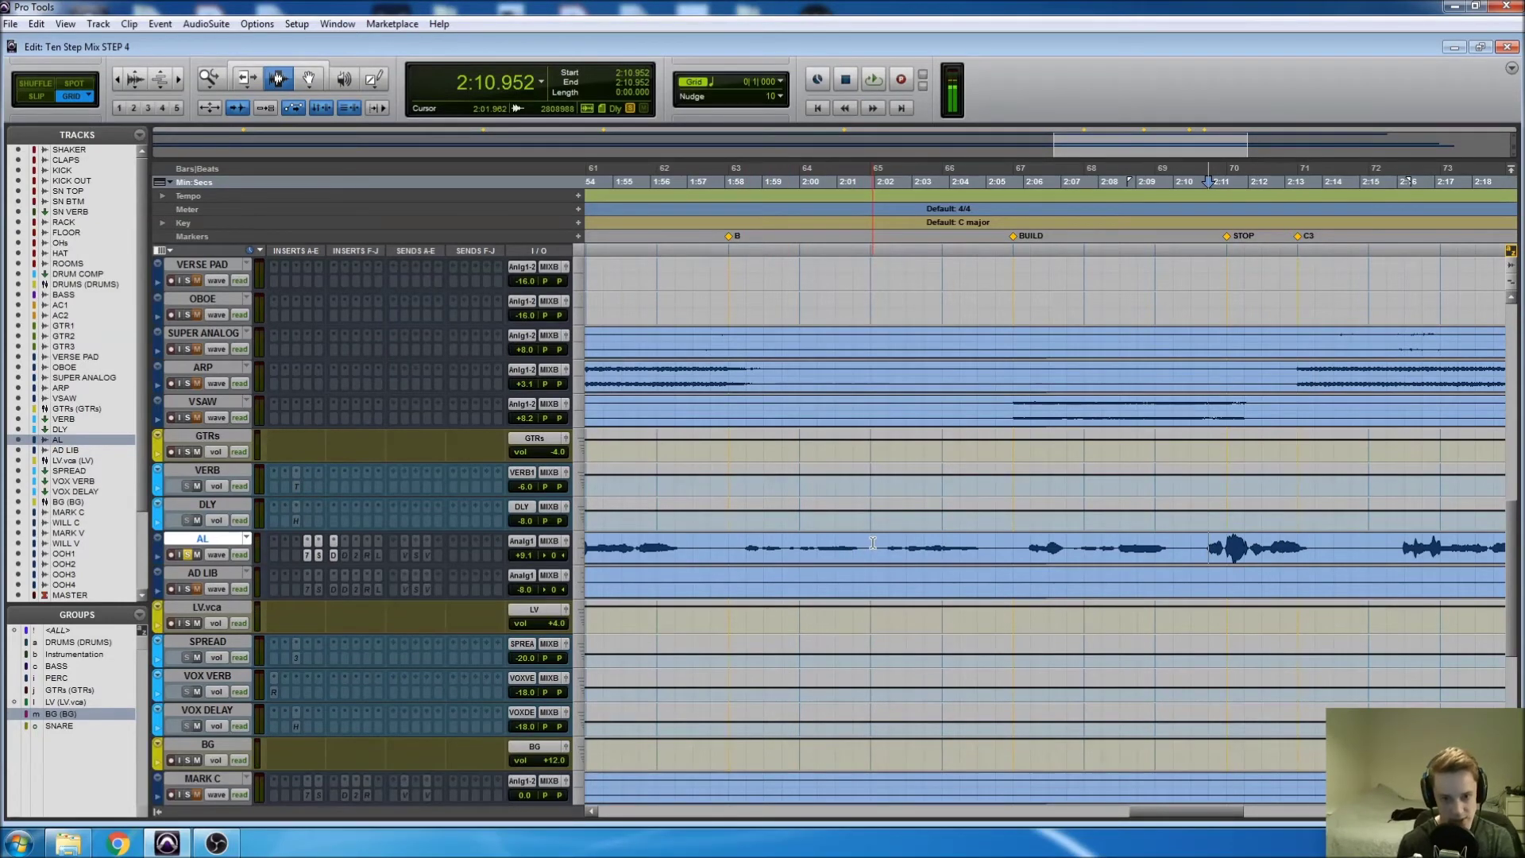
Step: Return to the Mix window, activate the second DeEsser insert on the AL channel and open it
key("ctrl+equal")
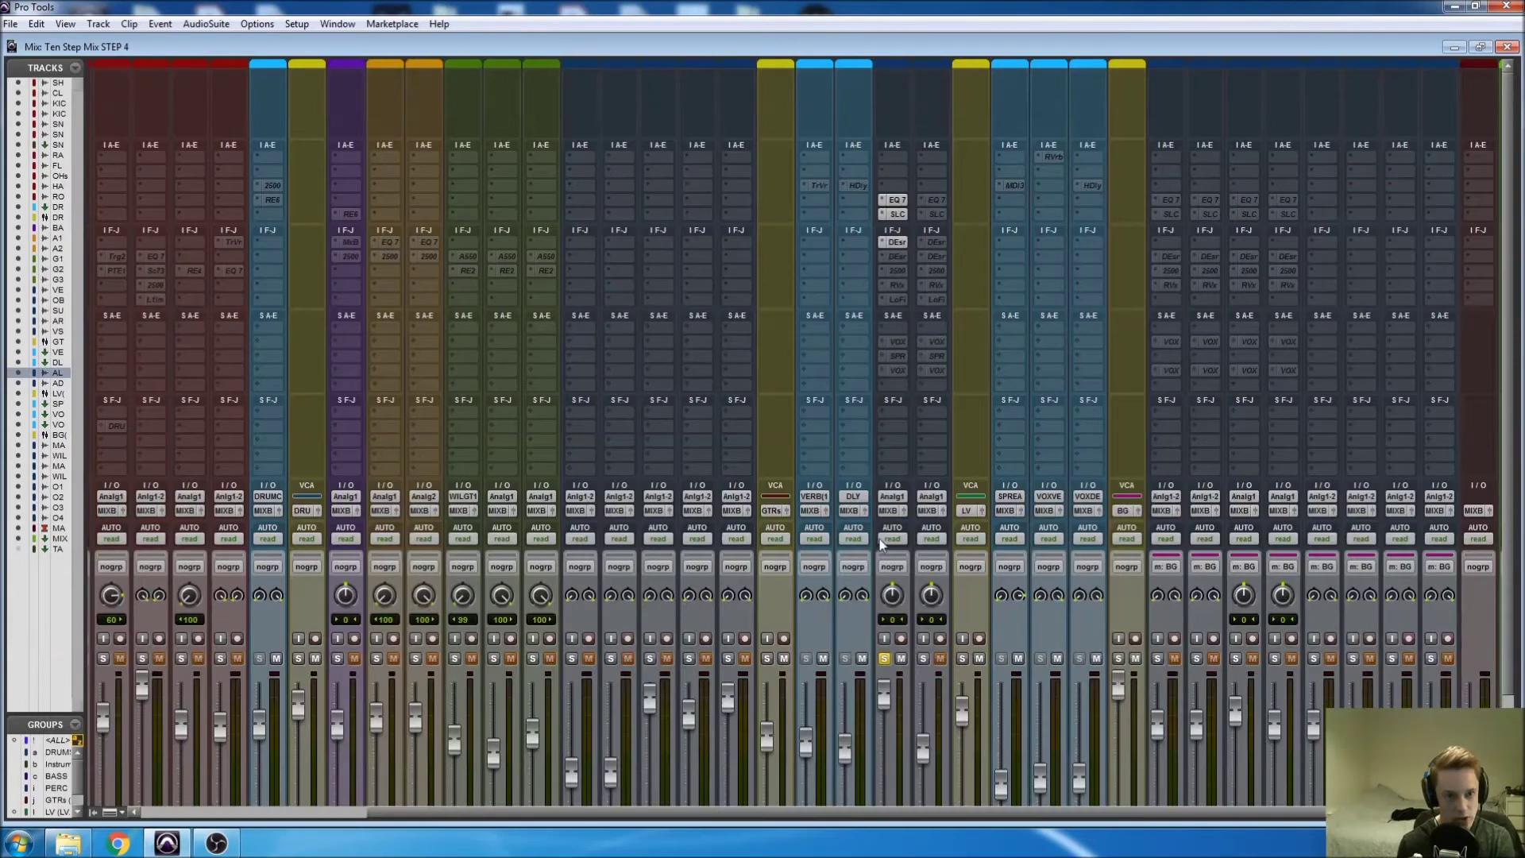
right_click(898, 255)
left_click(922, 272)
left_click(898, 257)
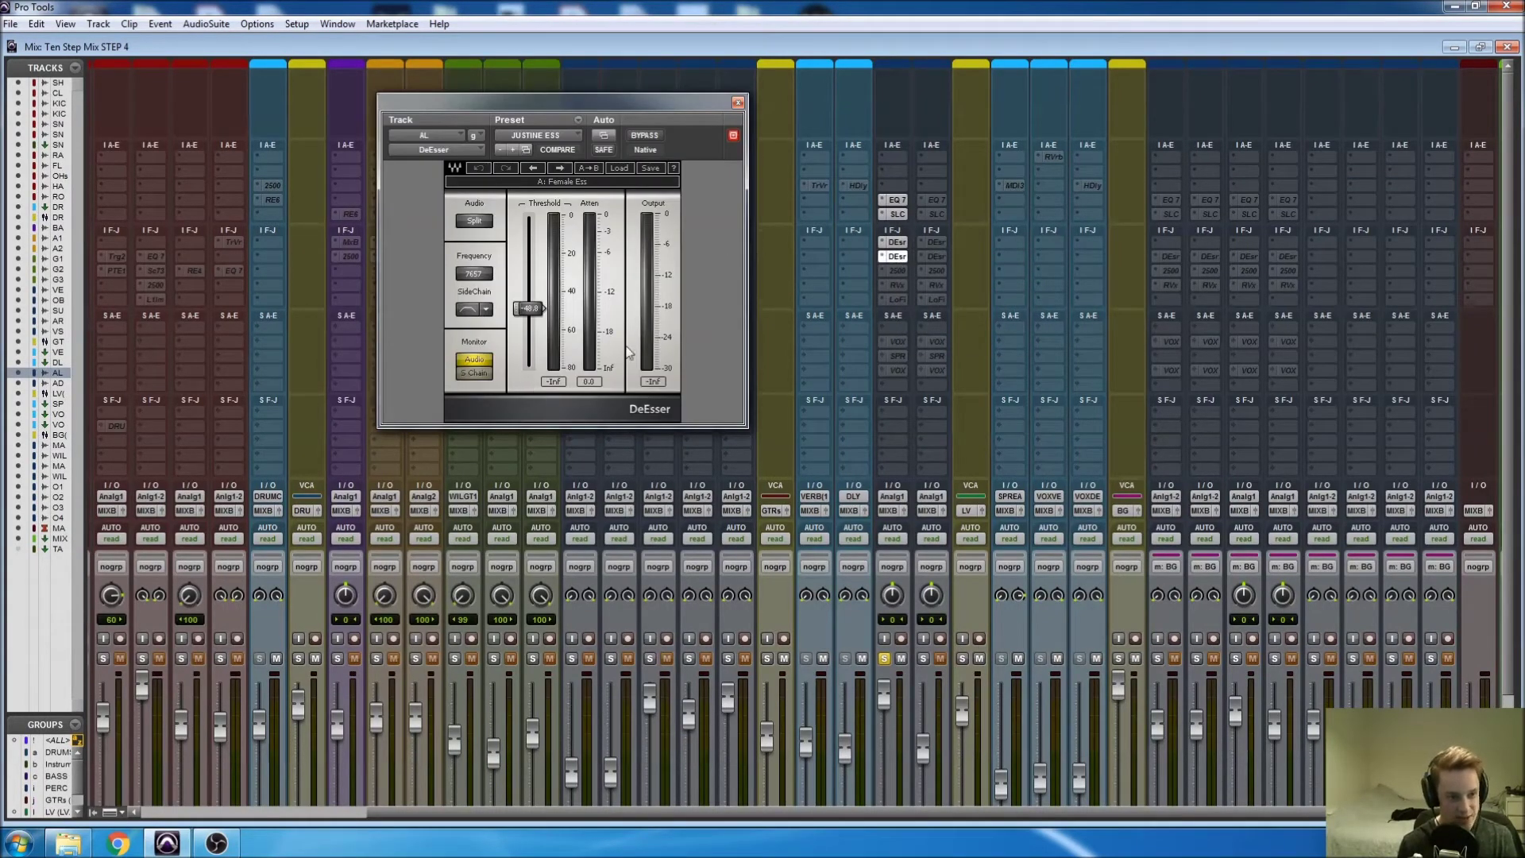
left_click_drag(583, 103, 526, 117)
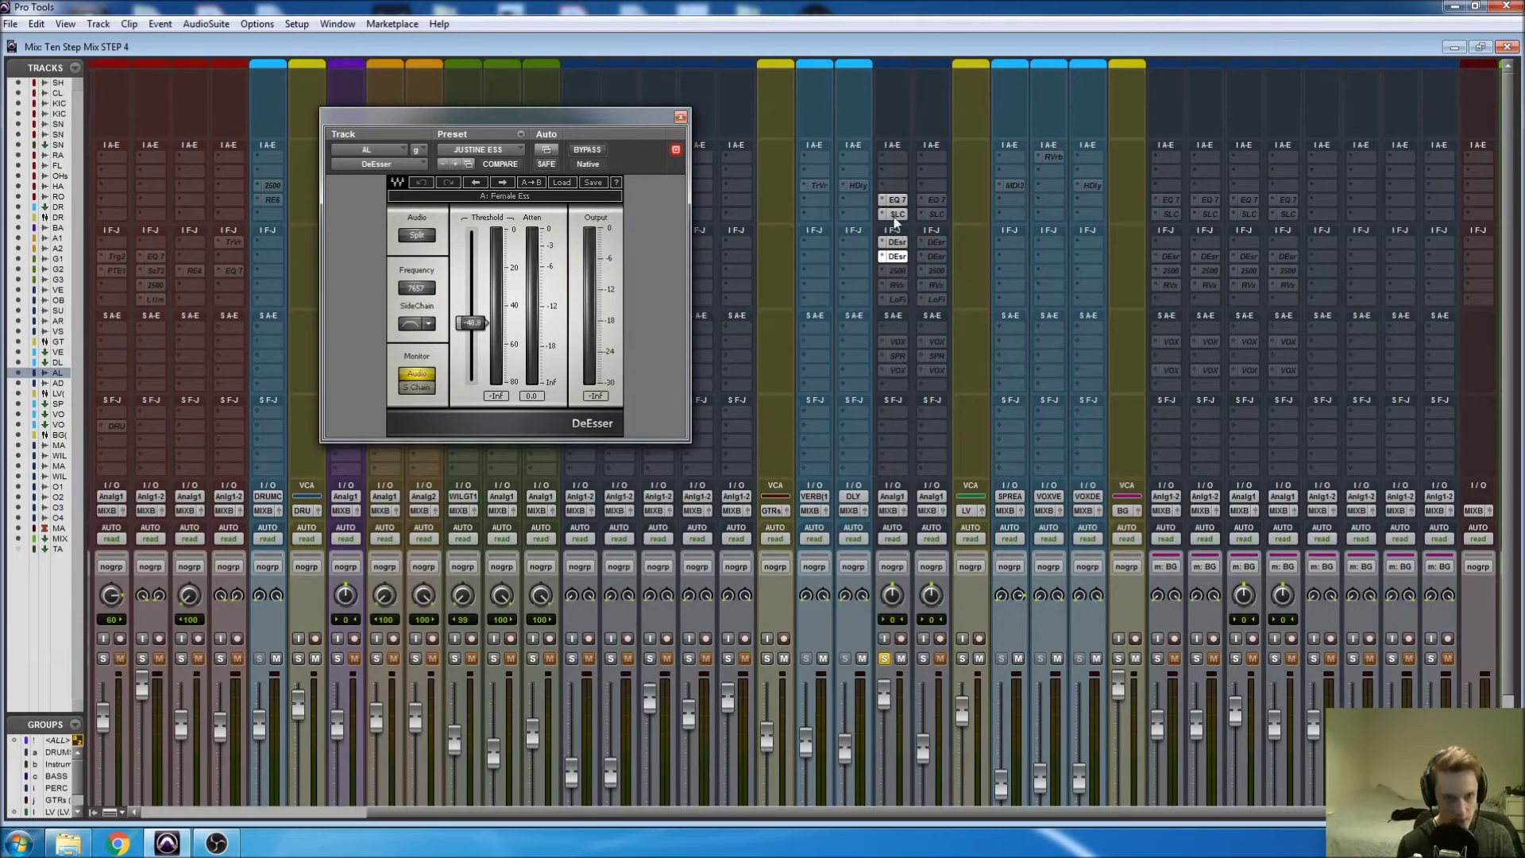
Step: Replace the second DeEsser on the AL channel with the mono PAZ- Frequency analyzer
left_click(883, 257)
mouse_move(904, 281)
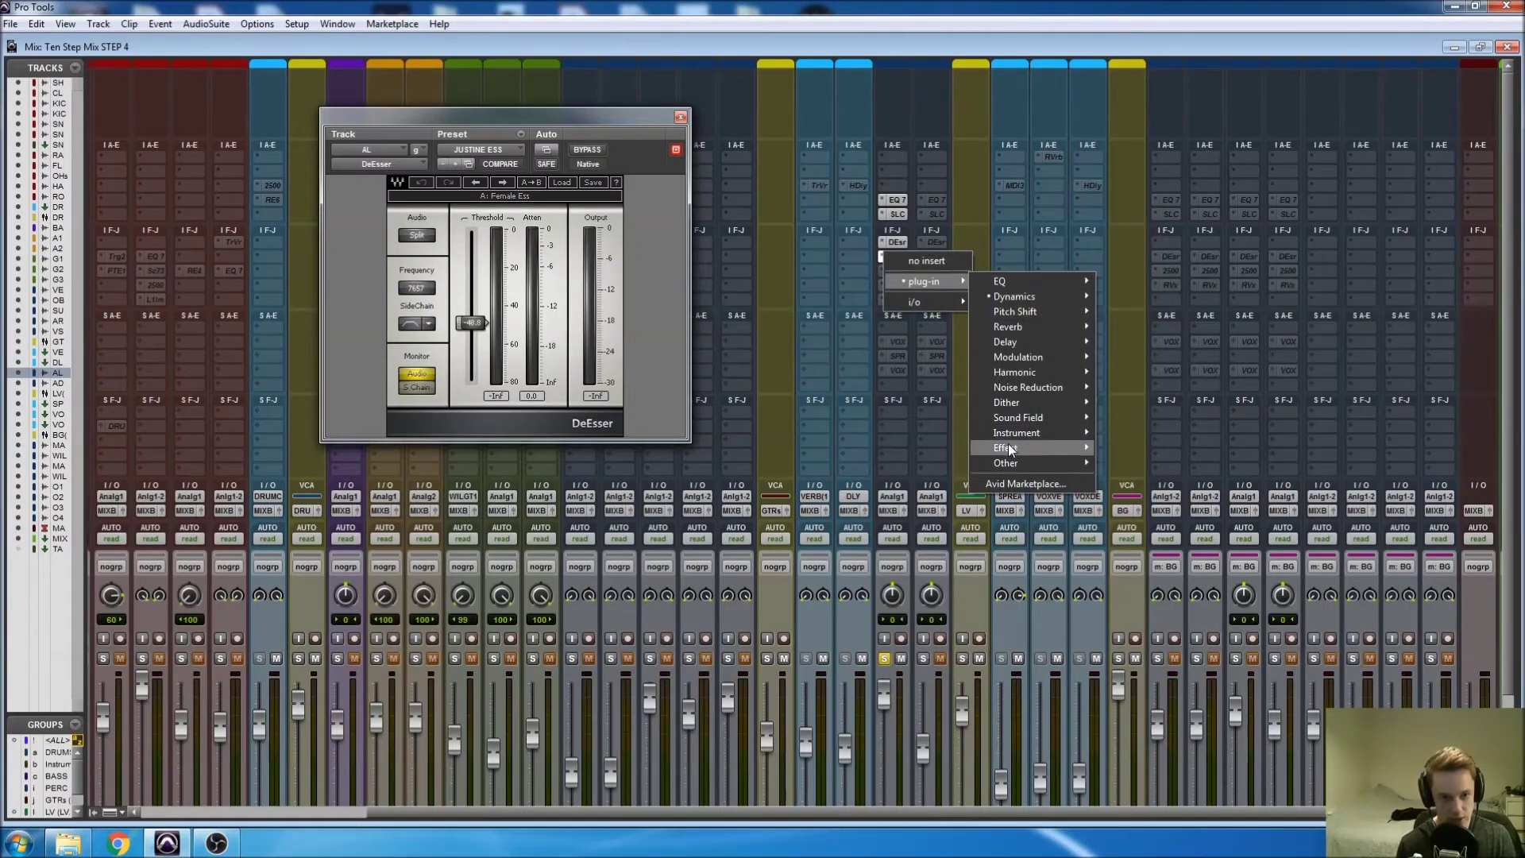
mouse_move(1033, 417)
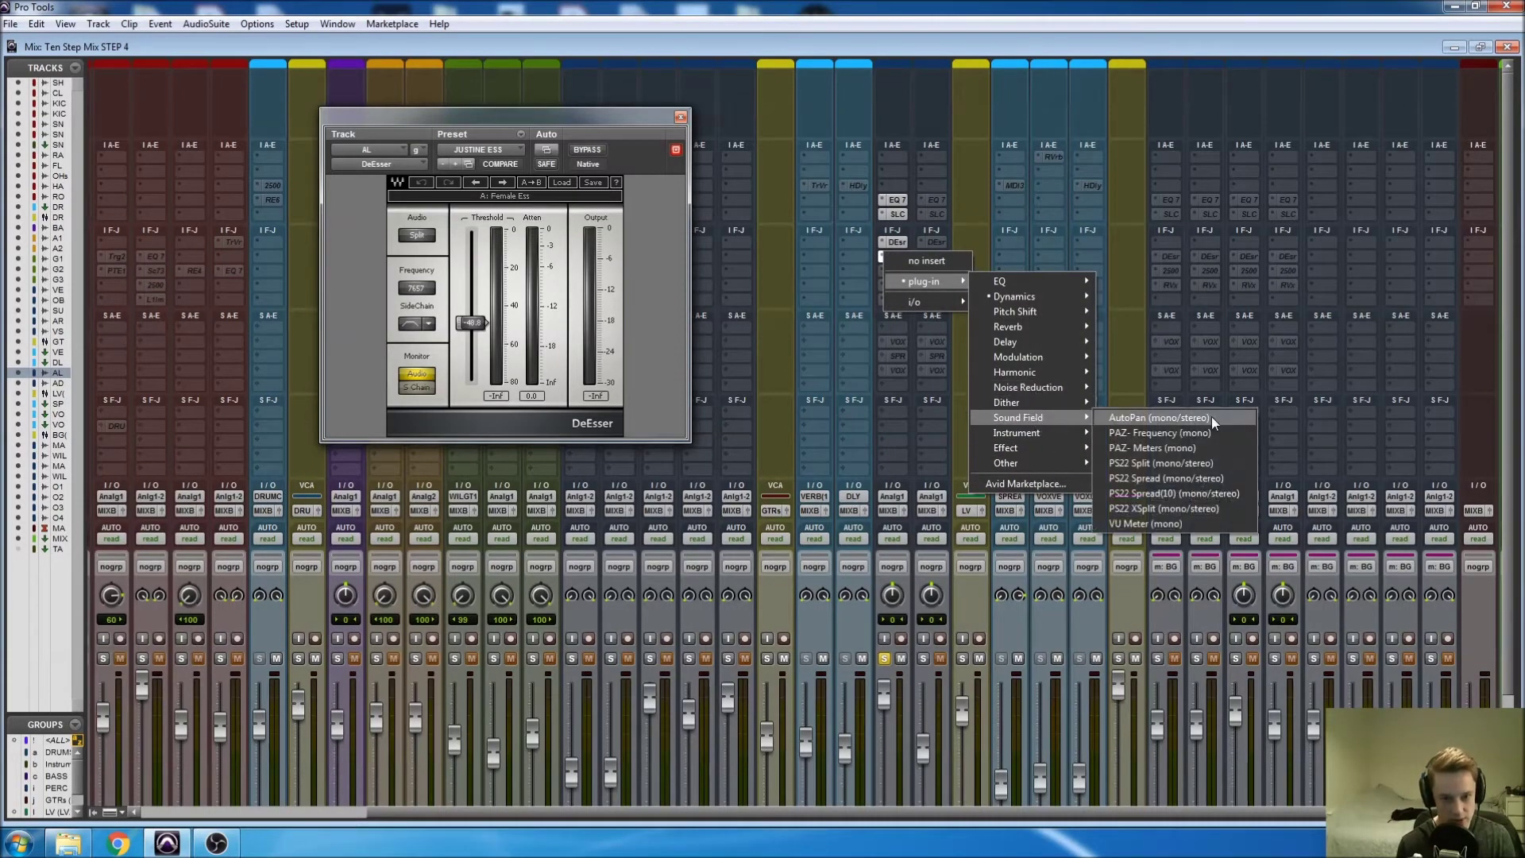
left_click(1190, 432)
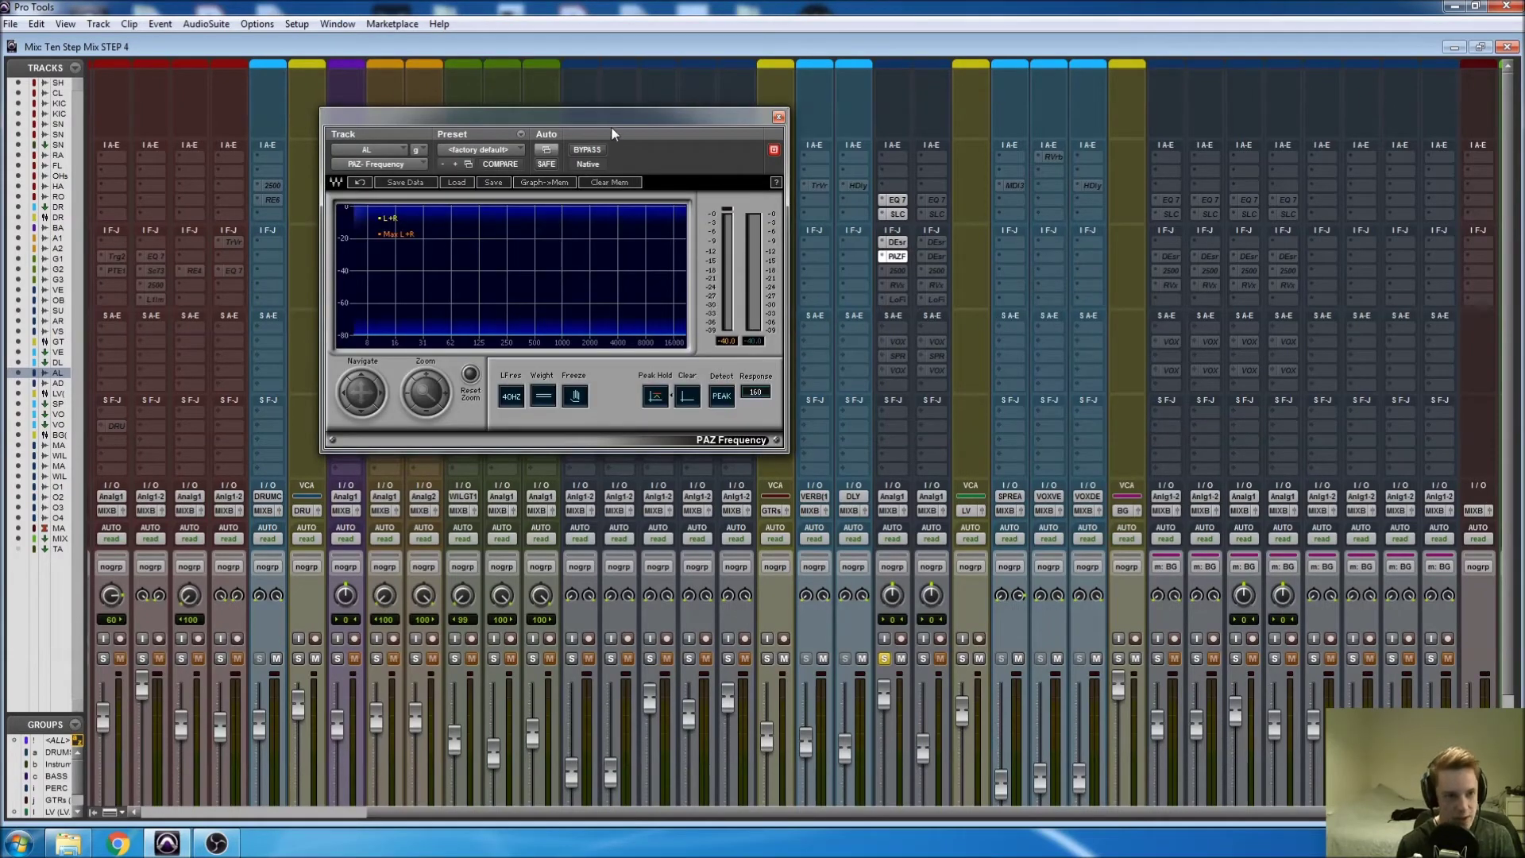
left_click_drag(587, 120, 561, 108)
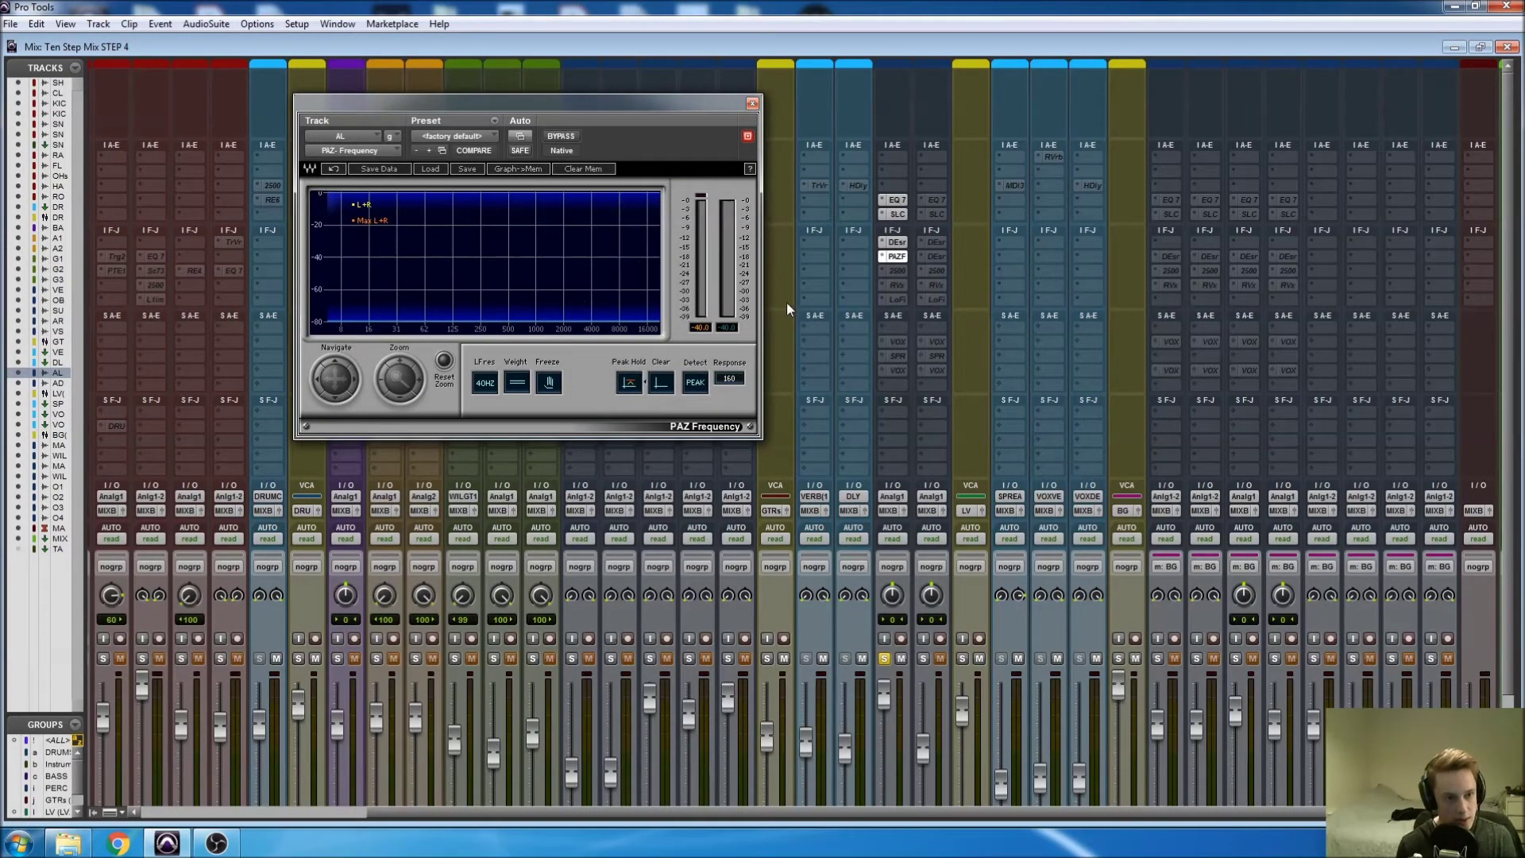
Step: Switch to the Edit window and set the playback start on the AL track at 1:52.857
key("ctrl+equal")
left_click(1034, 547)
left_click(1030, 547)
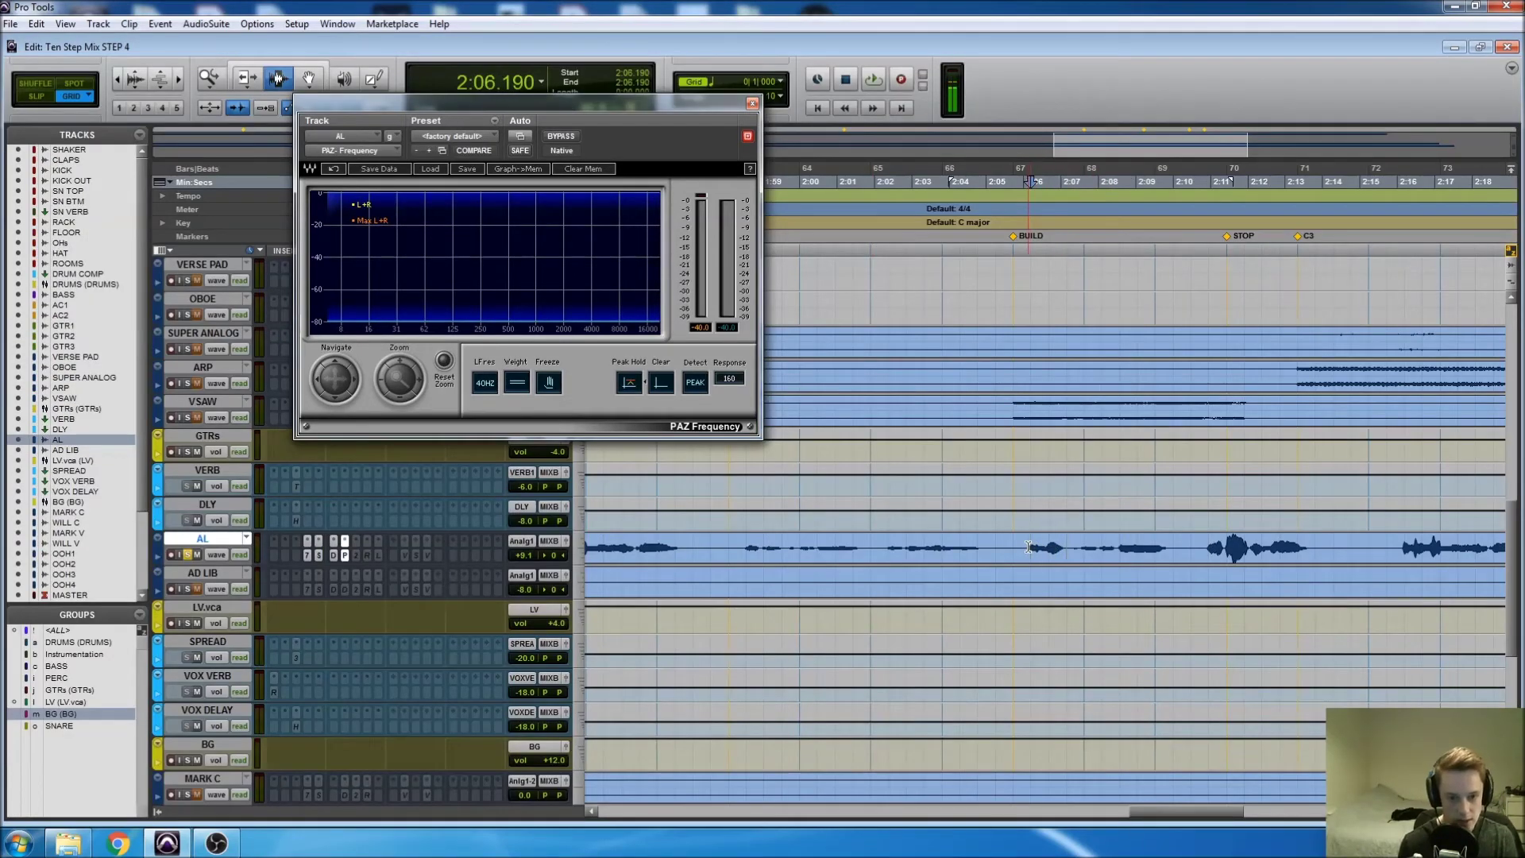
scroll(1031, 547, "right", 5)
scroll(1056, 547, "left", 10)
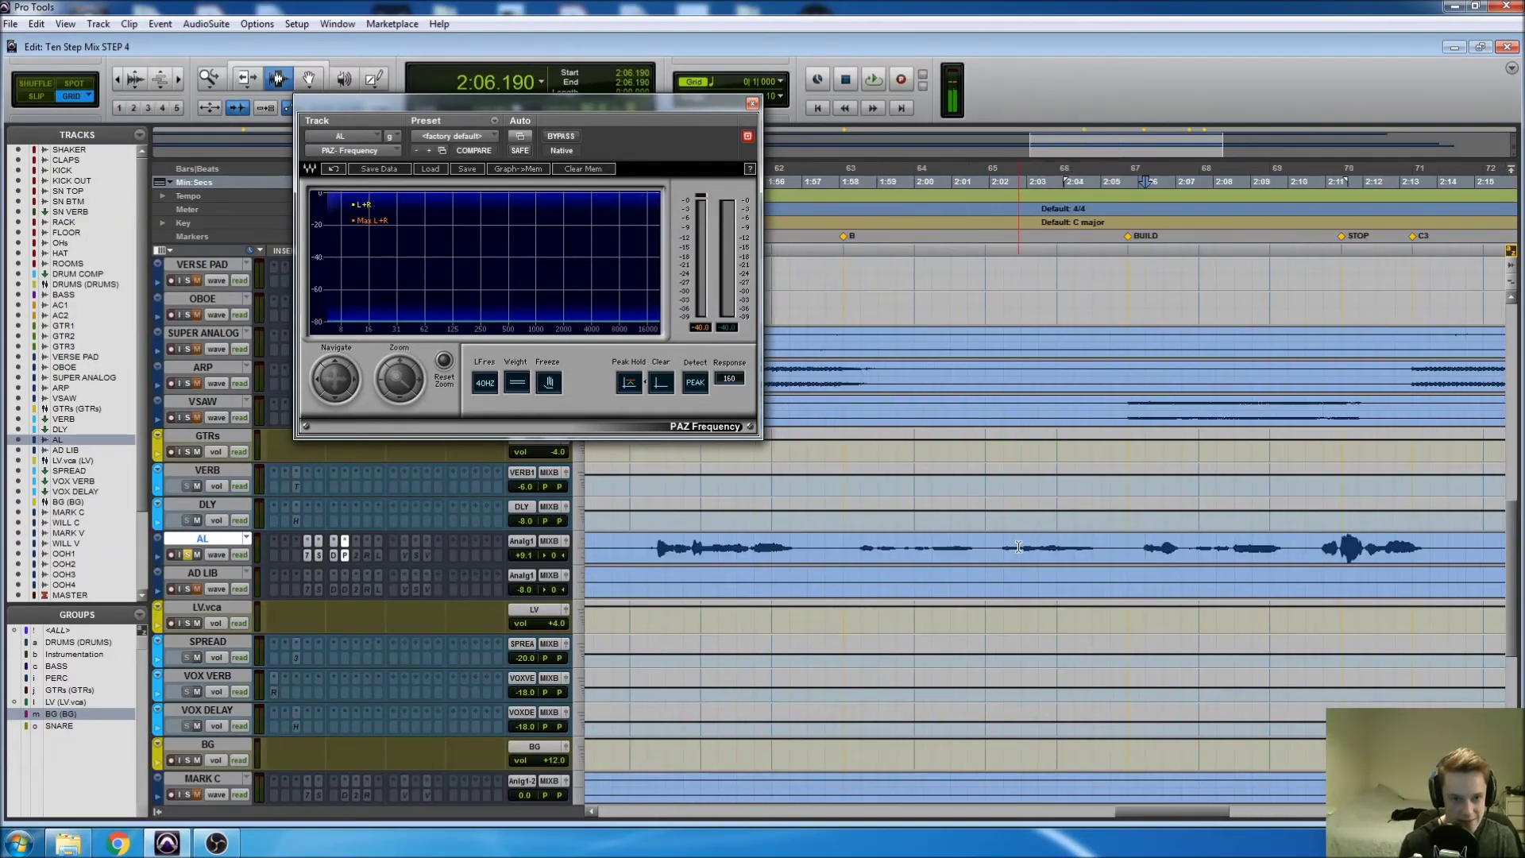
left_click(877, 552)
Step: Play the vocal phrase repeatedly and examine the analyzer's high-frequency peaks to locate the sibilance
key("space")
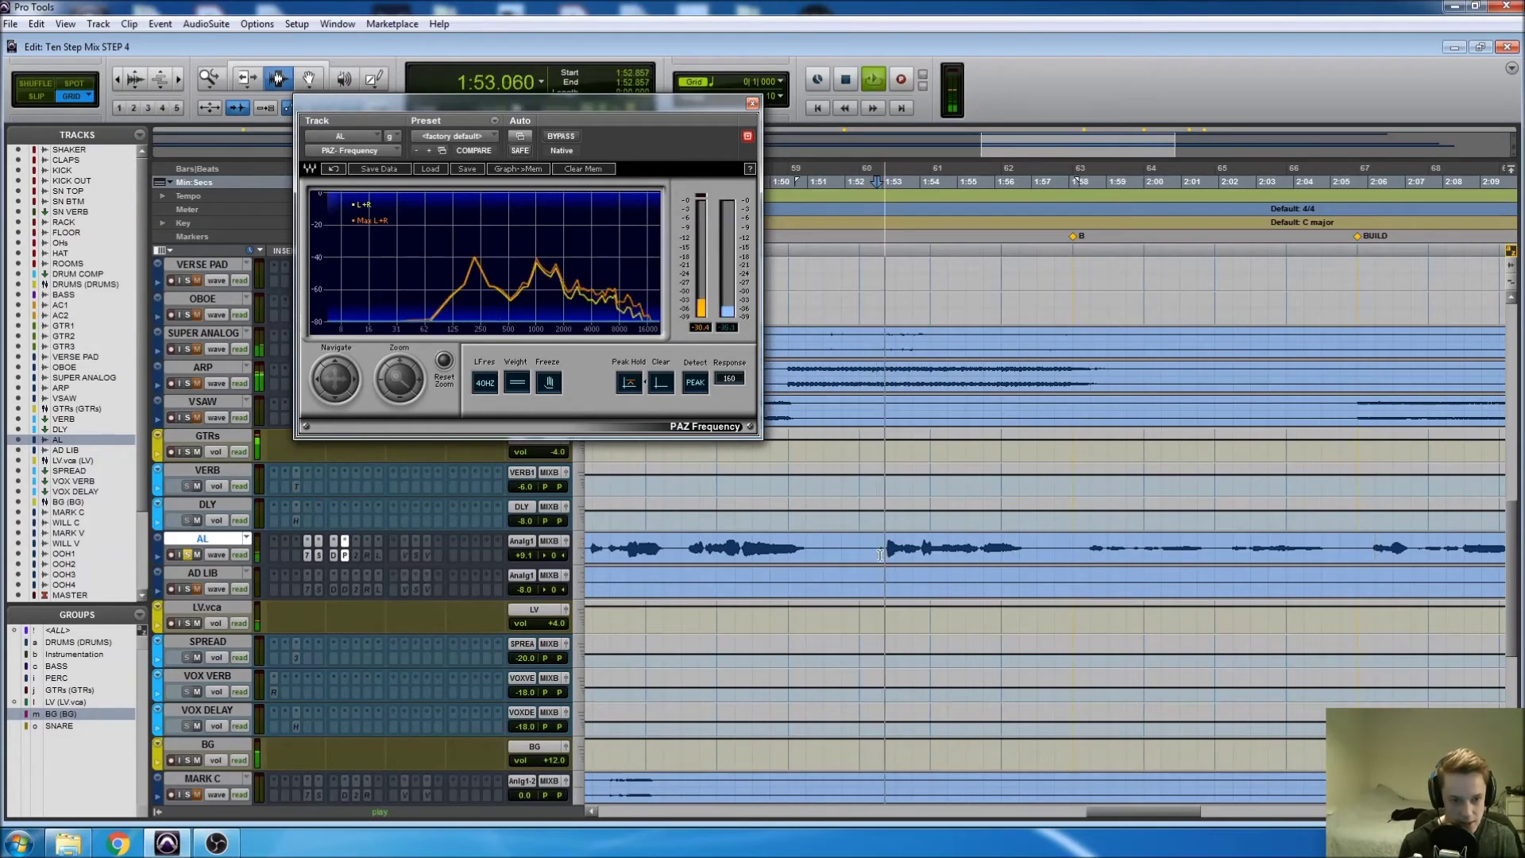
key("space")
key("space")
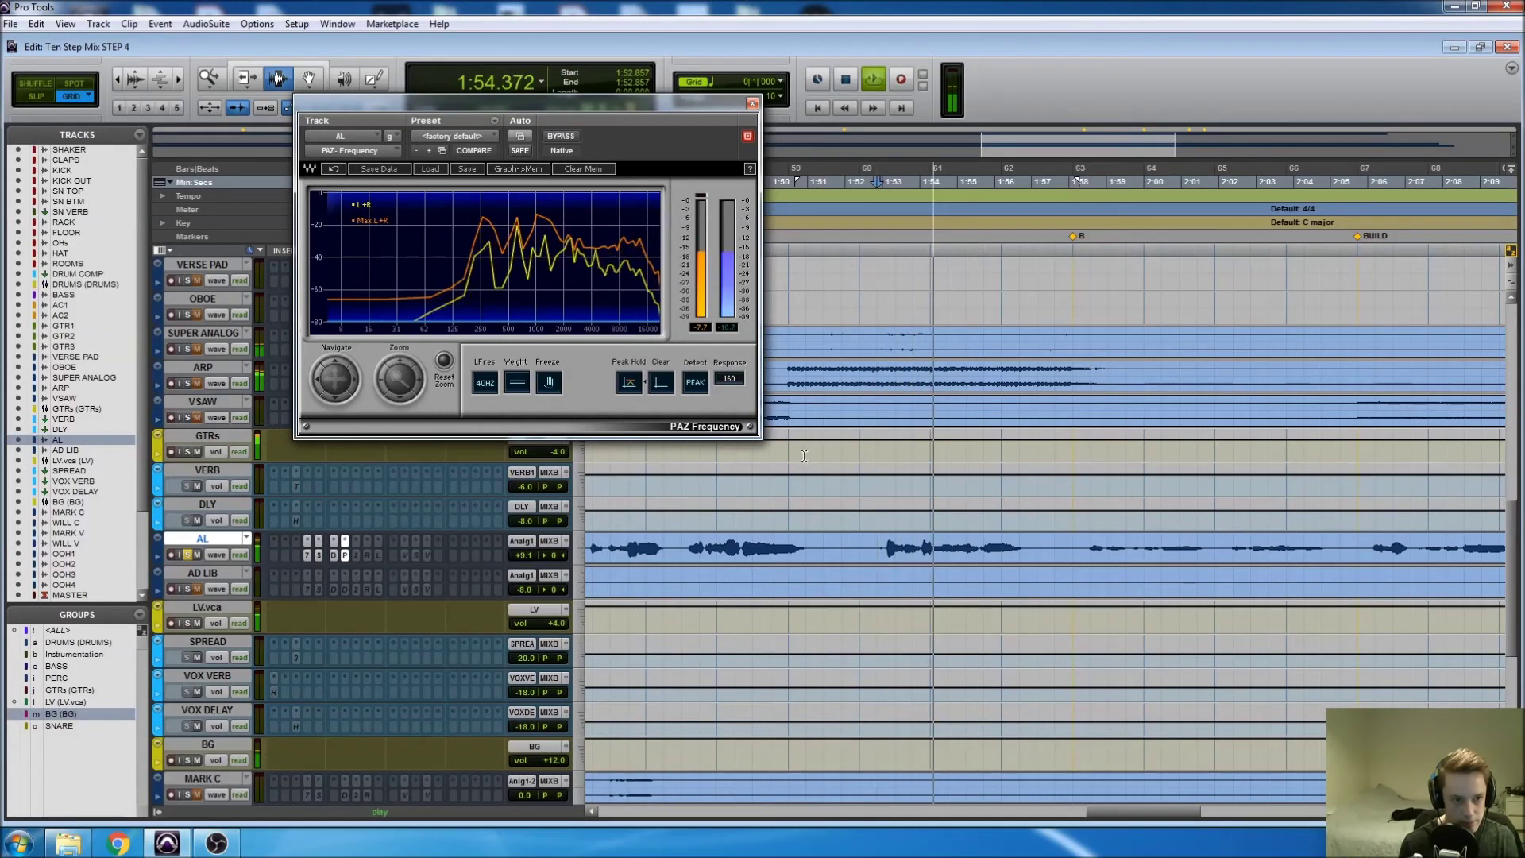
key("space")
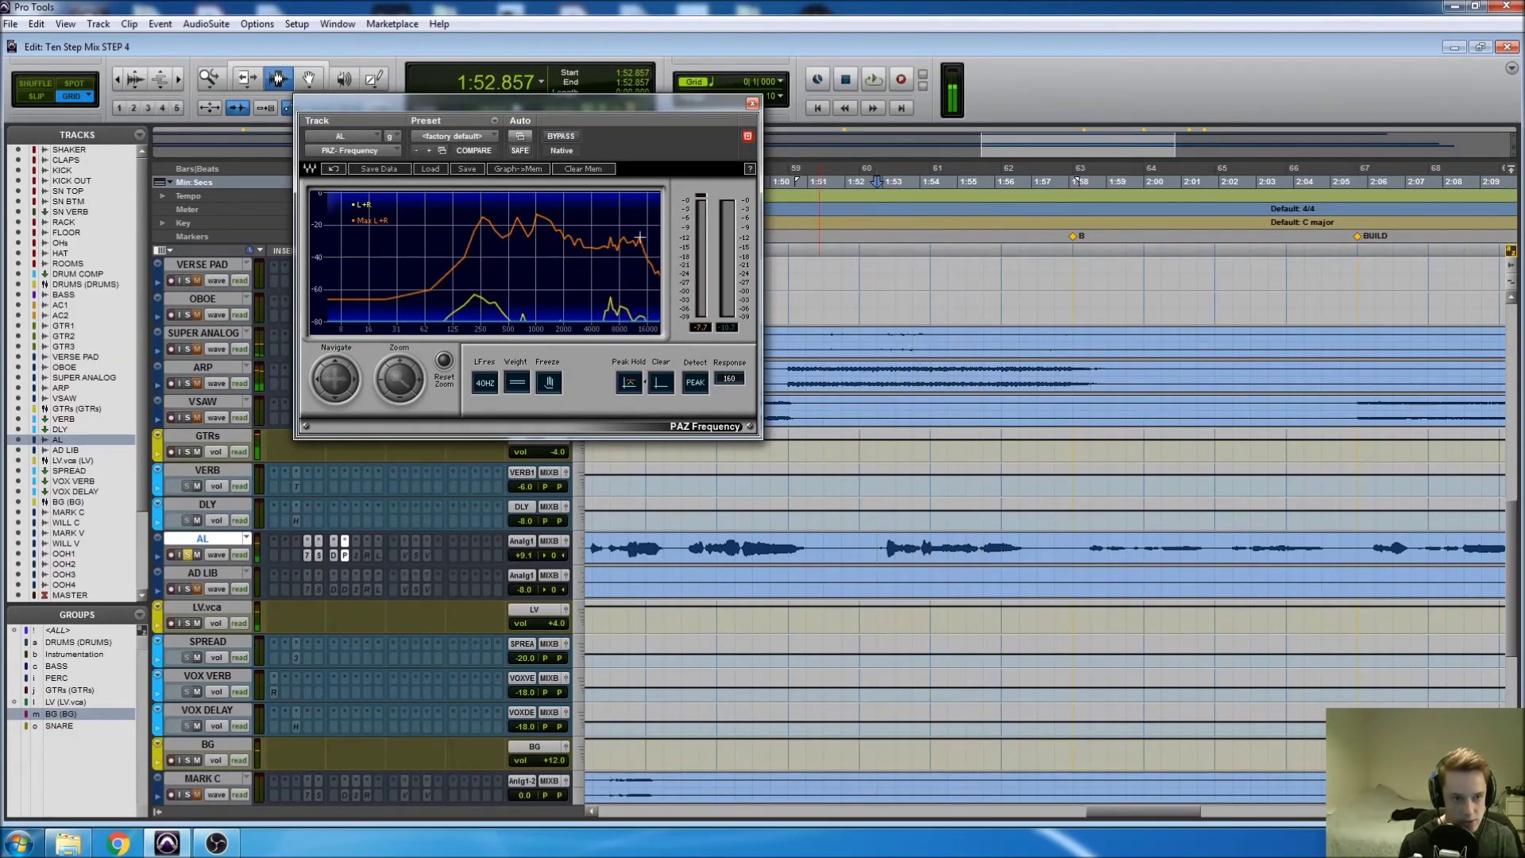
key("space")
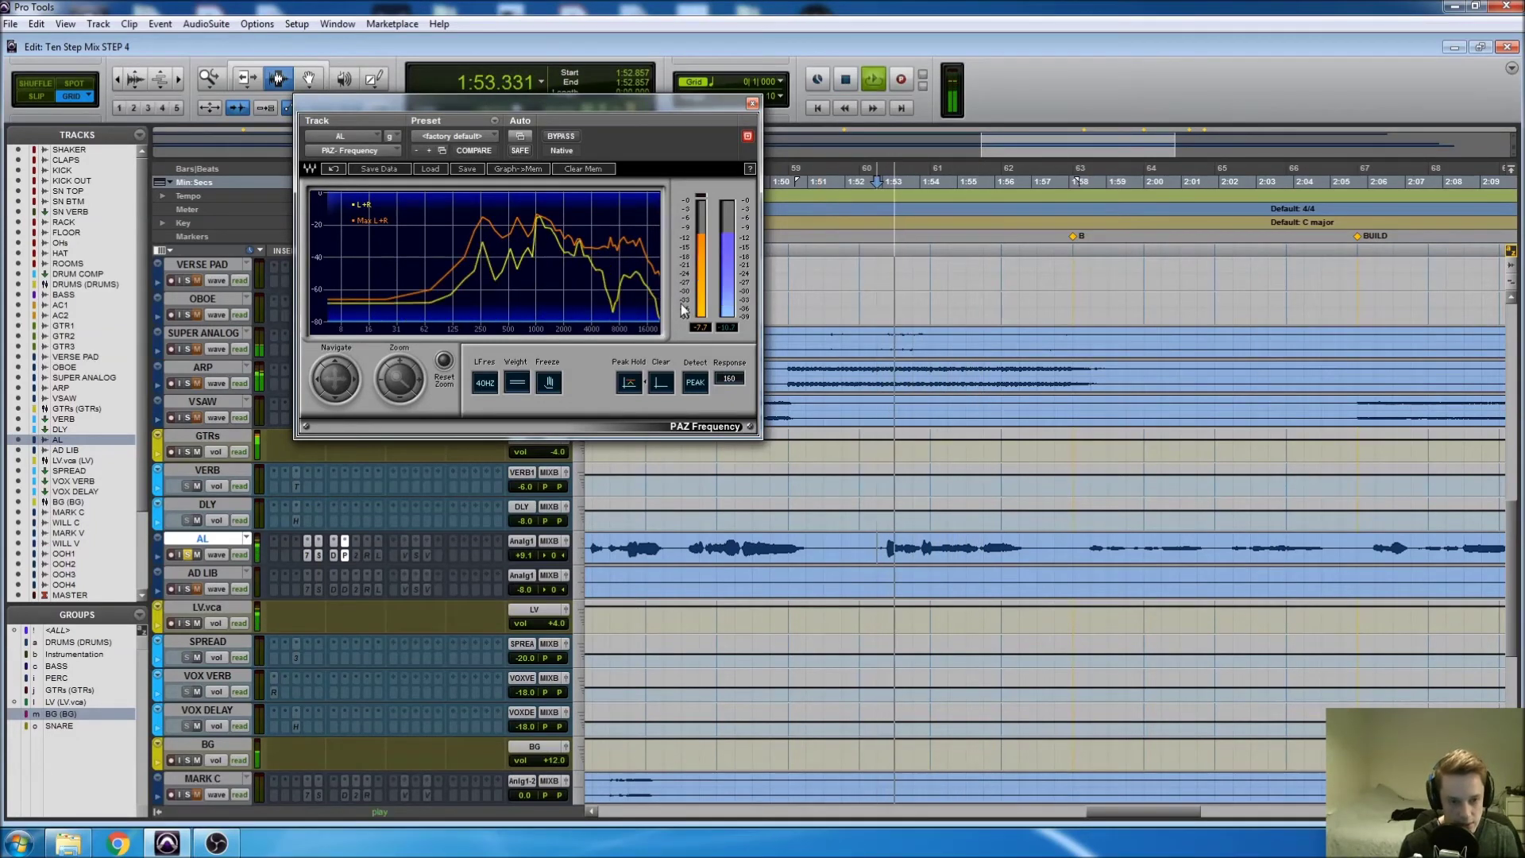
key("space")
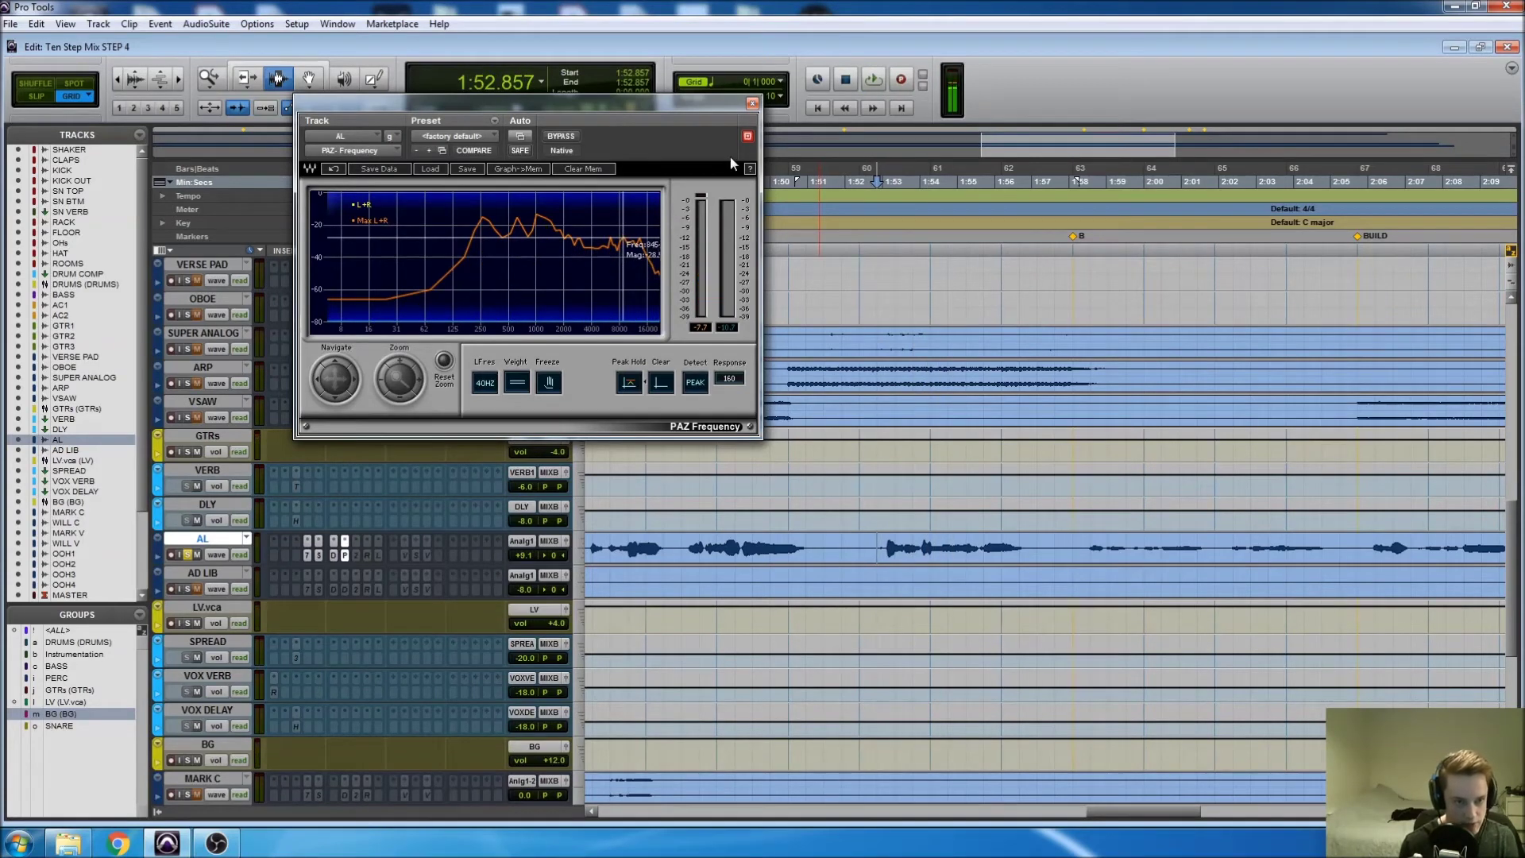
Step: Replace the PAZ- Frequency insert on the AL channel with a mono DeEsser and set its frequency to the sibilance peak
left_click(751, 103)
key("ctrl+equal")
left_click(880, 259)
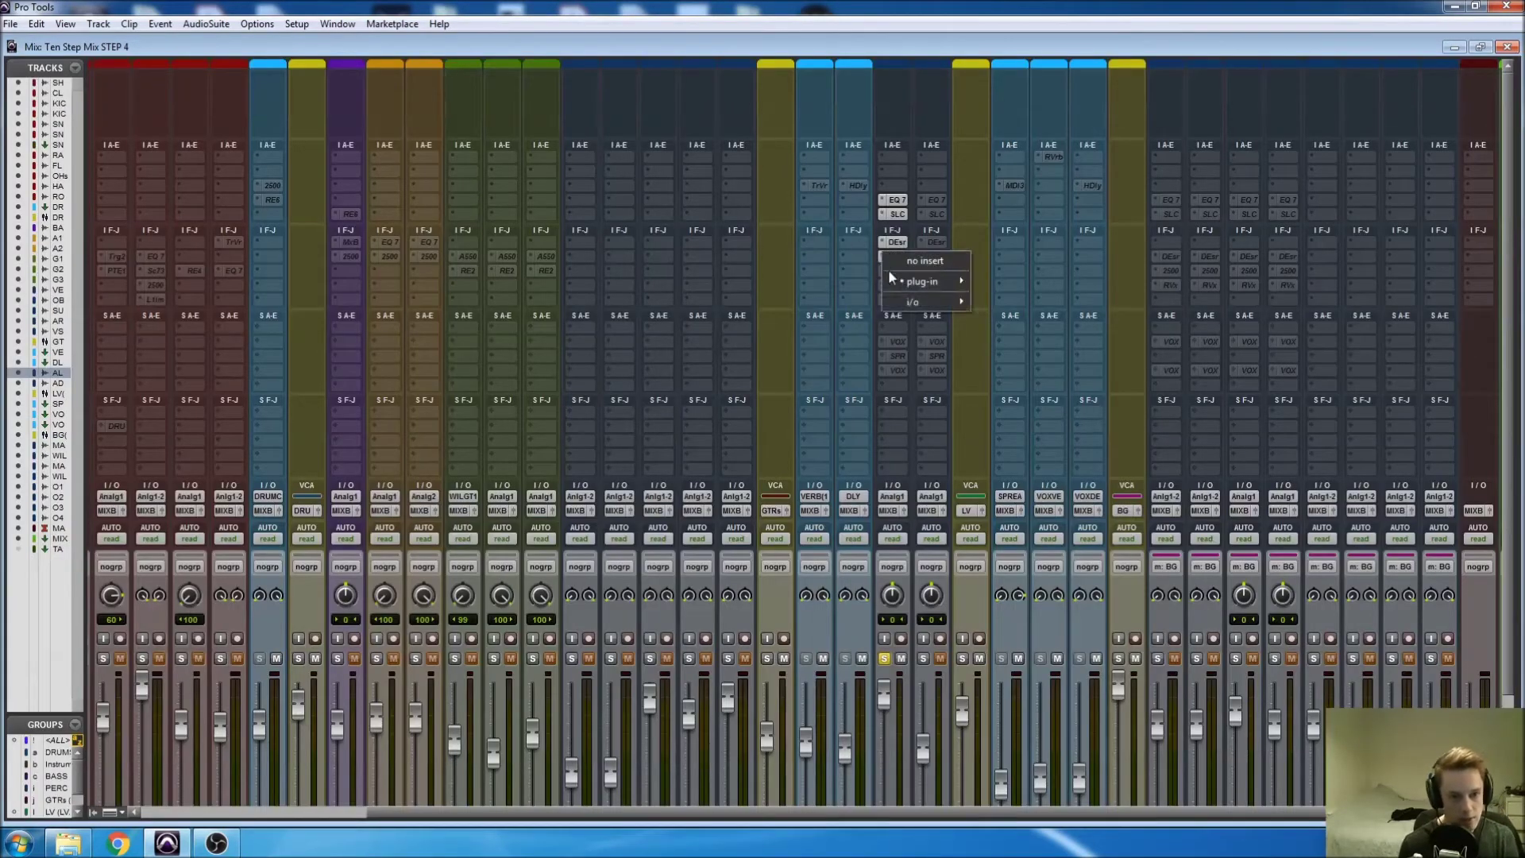
mouse_move(897, 280)
mouse_move(993, 300)
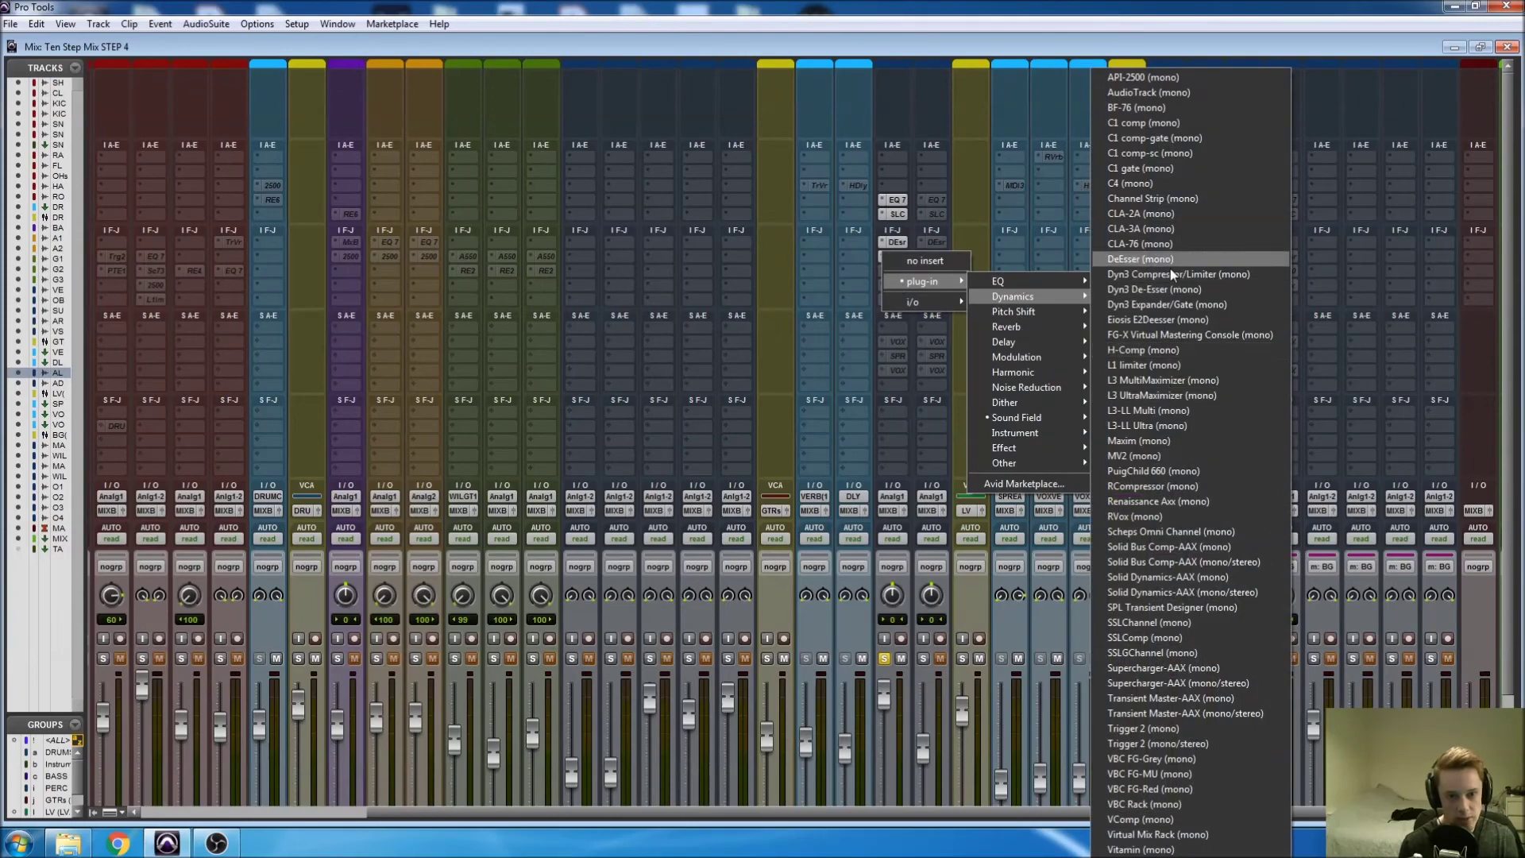
left_click(1170, 261)
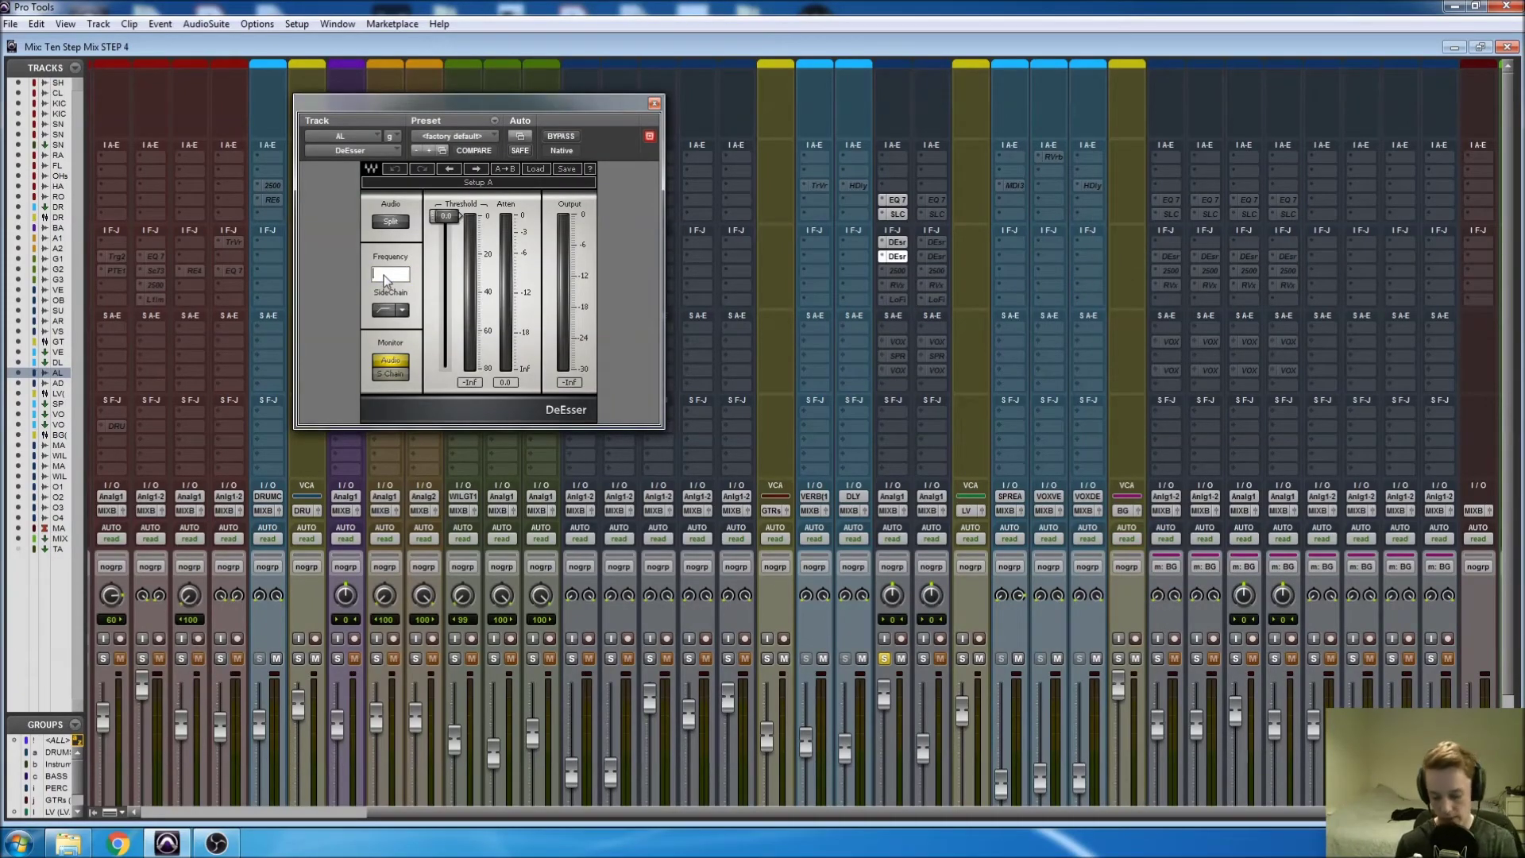
key("Return")
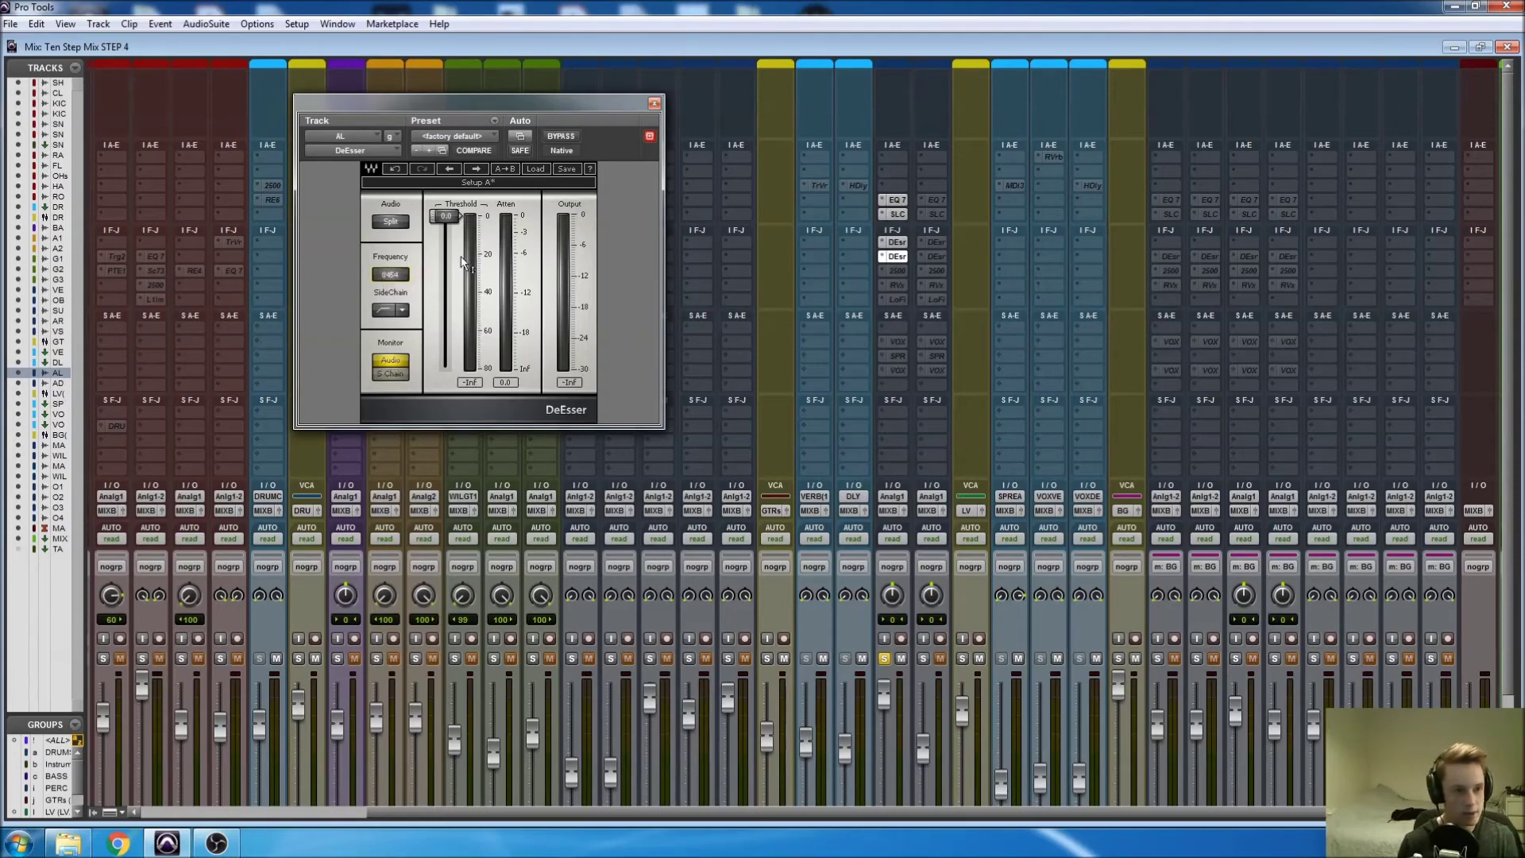
Step: Lower the new DeEsser's threshold to about -35 and audition the phrase from the Edit window
left_click_drag(444, 222, 446, 283)
key("ctrl+equal")
key("space")
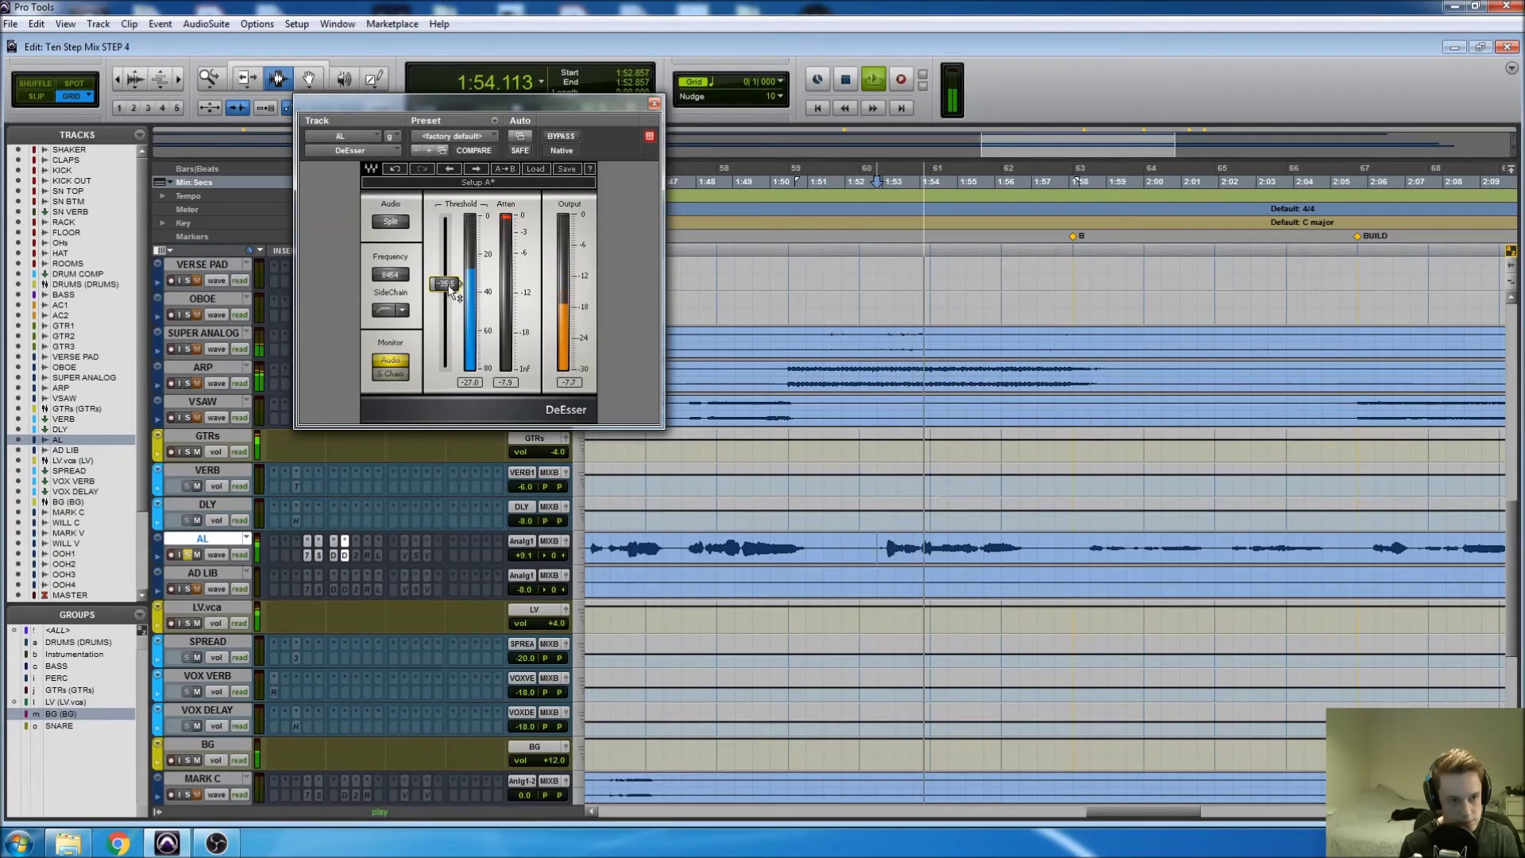
Step: Replay the AL vocal phrase to judge the second DeEsser's sibilance reduction, and close the plug-in
key("space")
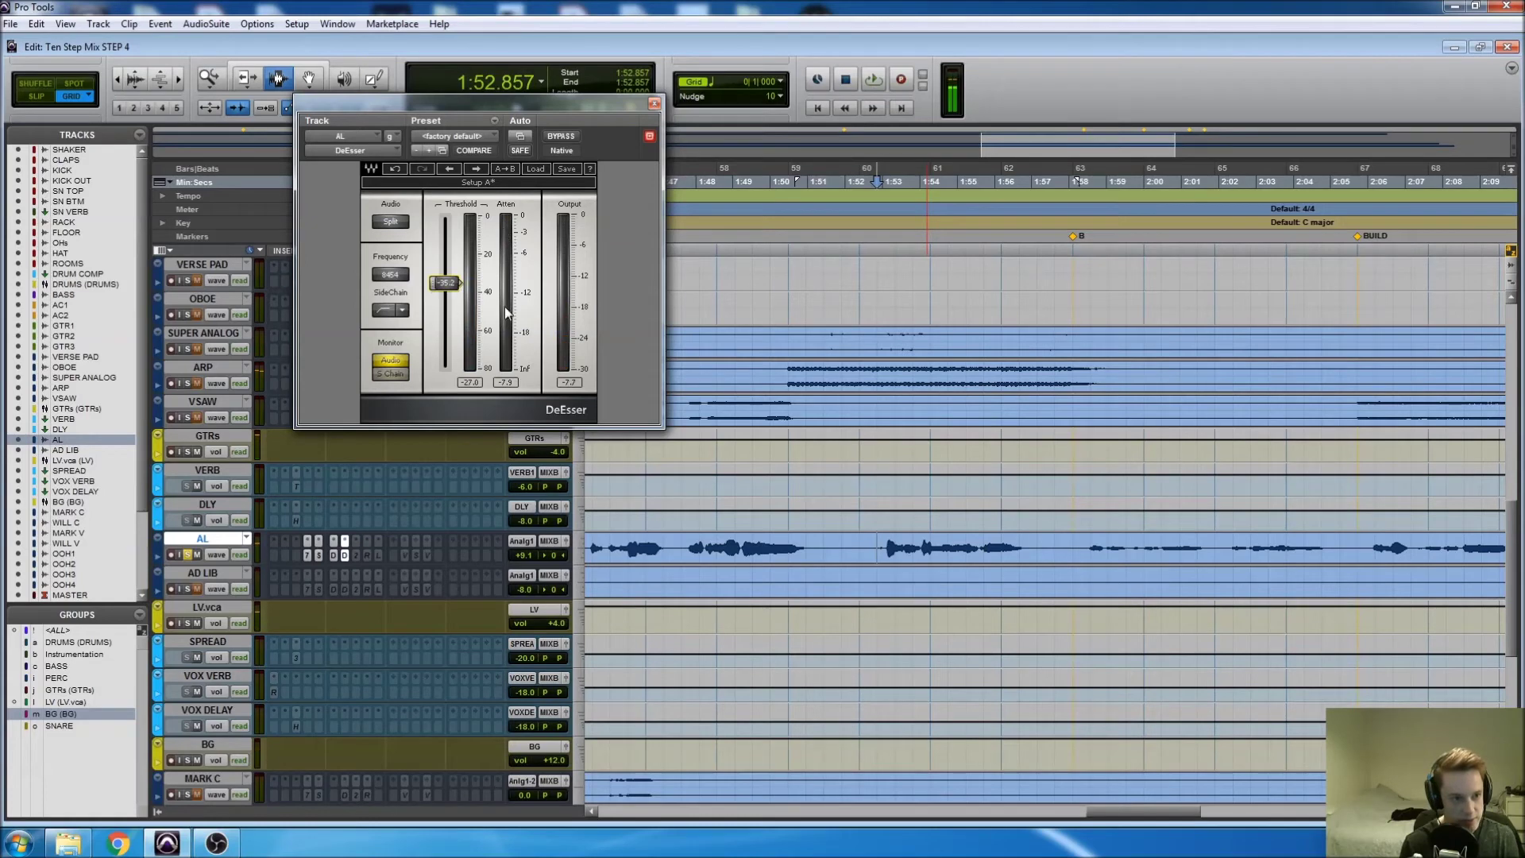
key("space")
key("space")
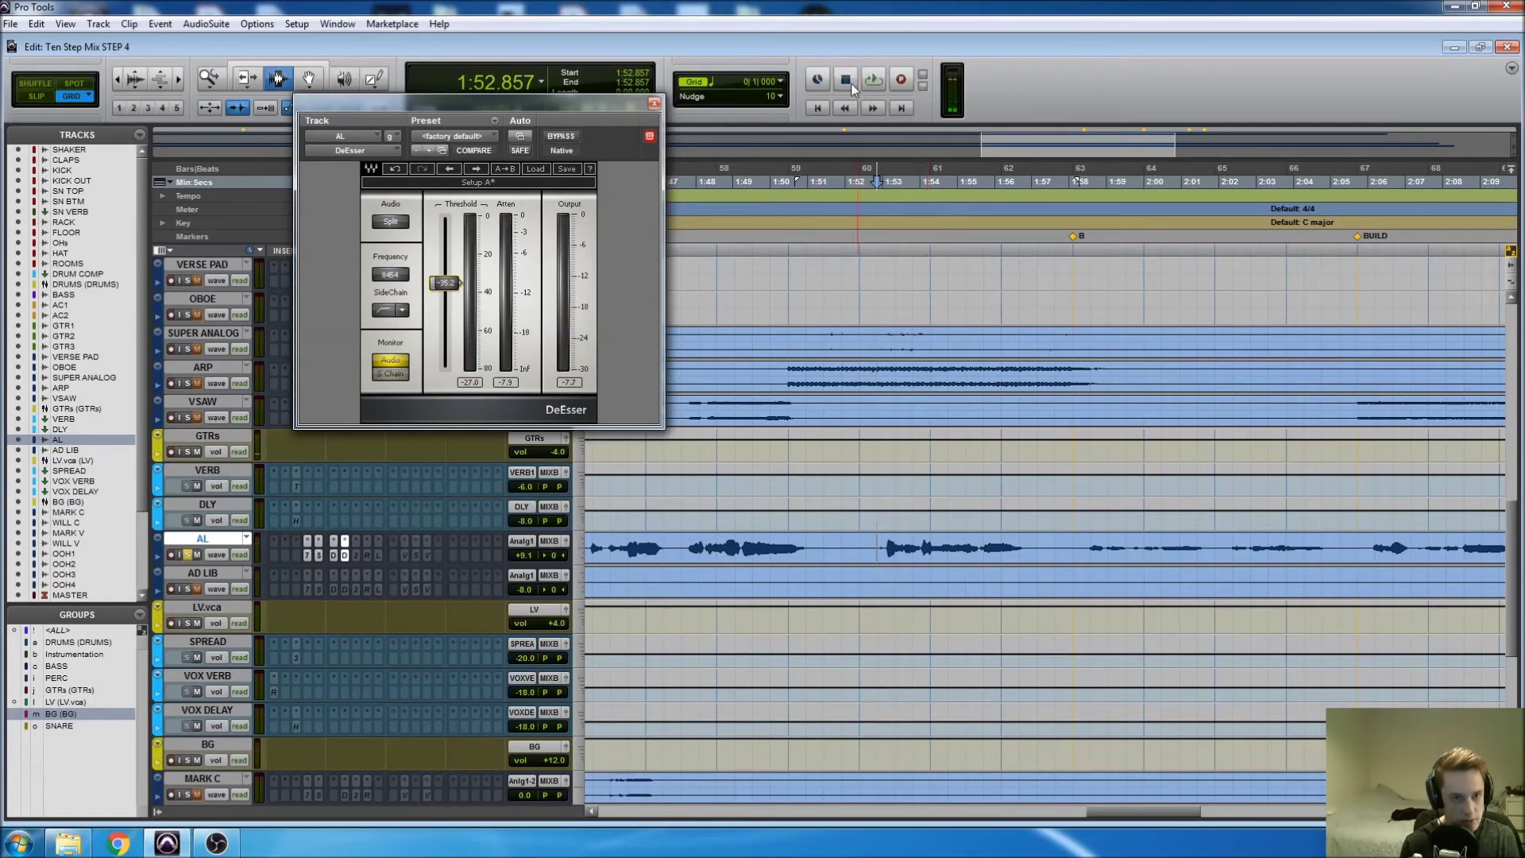
key("space")
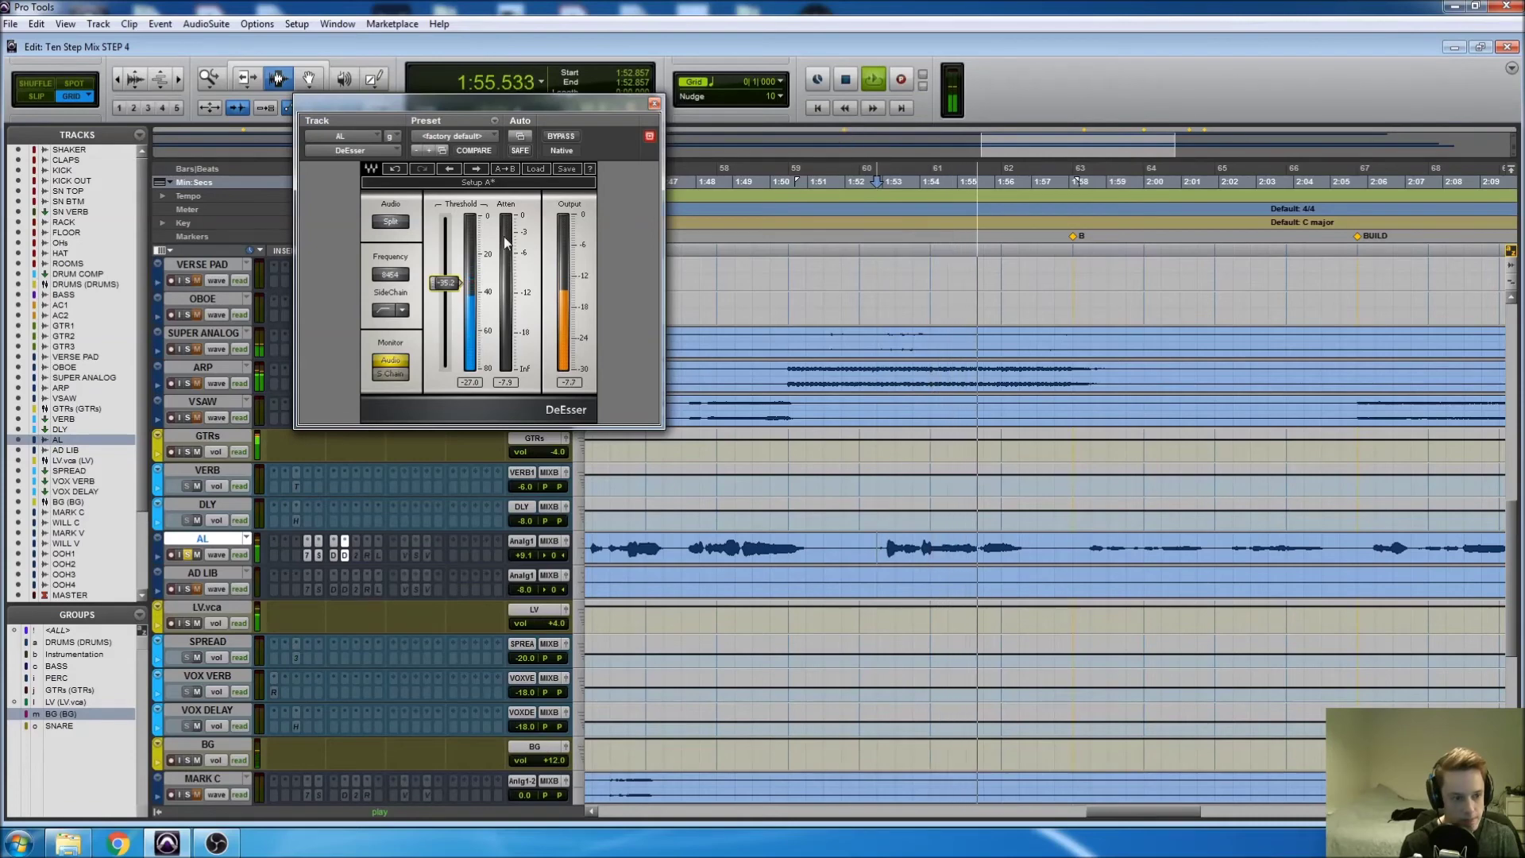
key("space")
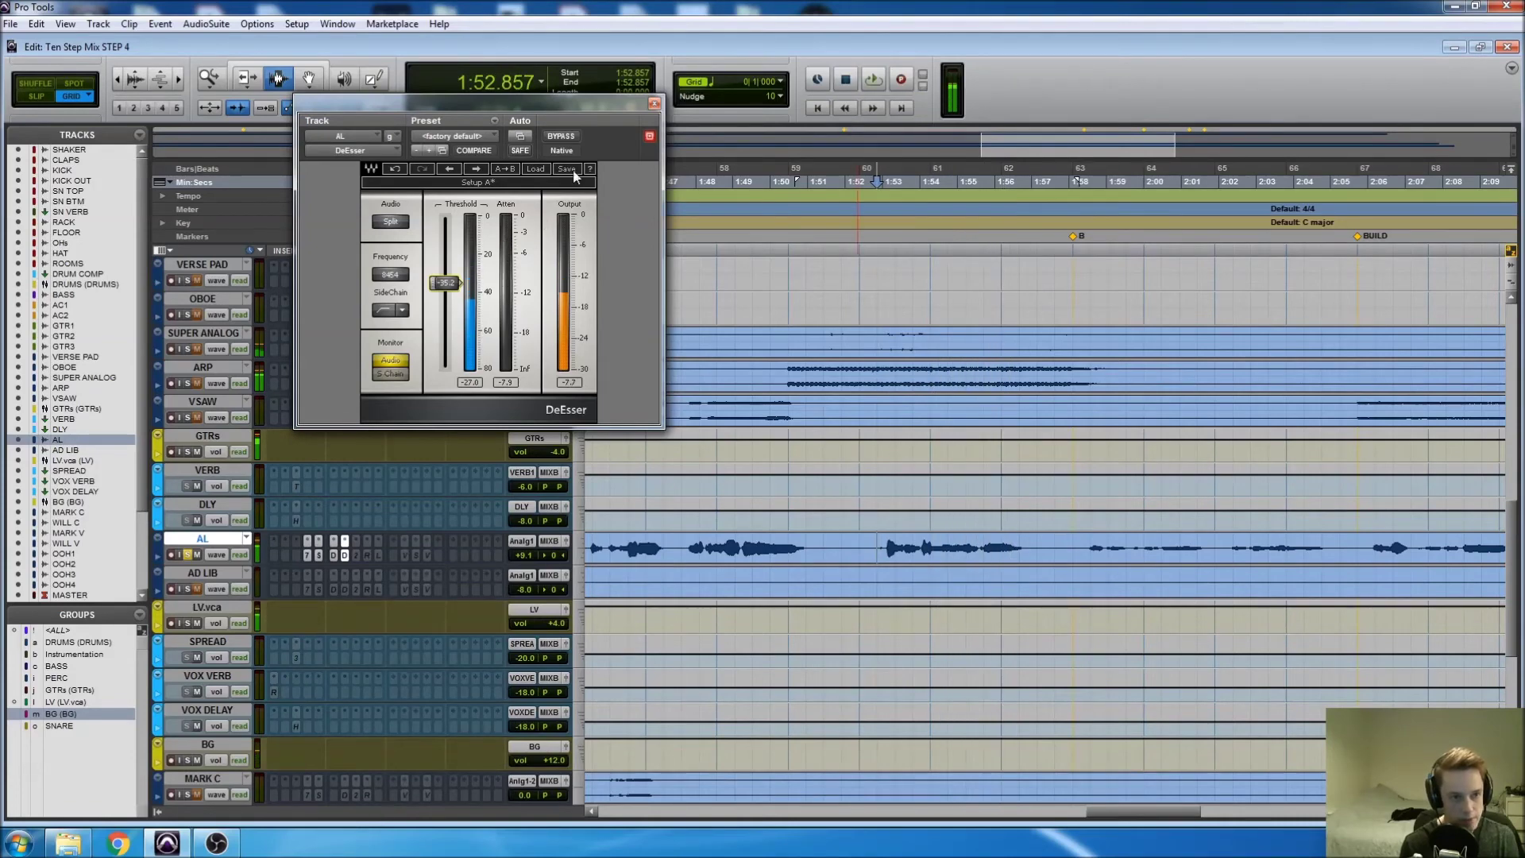
left_click(653, 103)
Step: Make the API-2500 compressor insert on the AL channel active in the Mix window and open it
key("ctrl+equal")
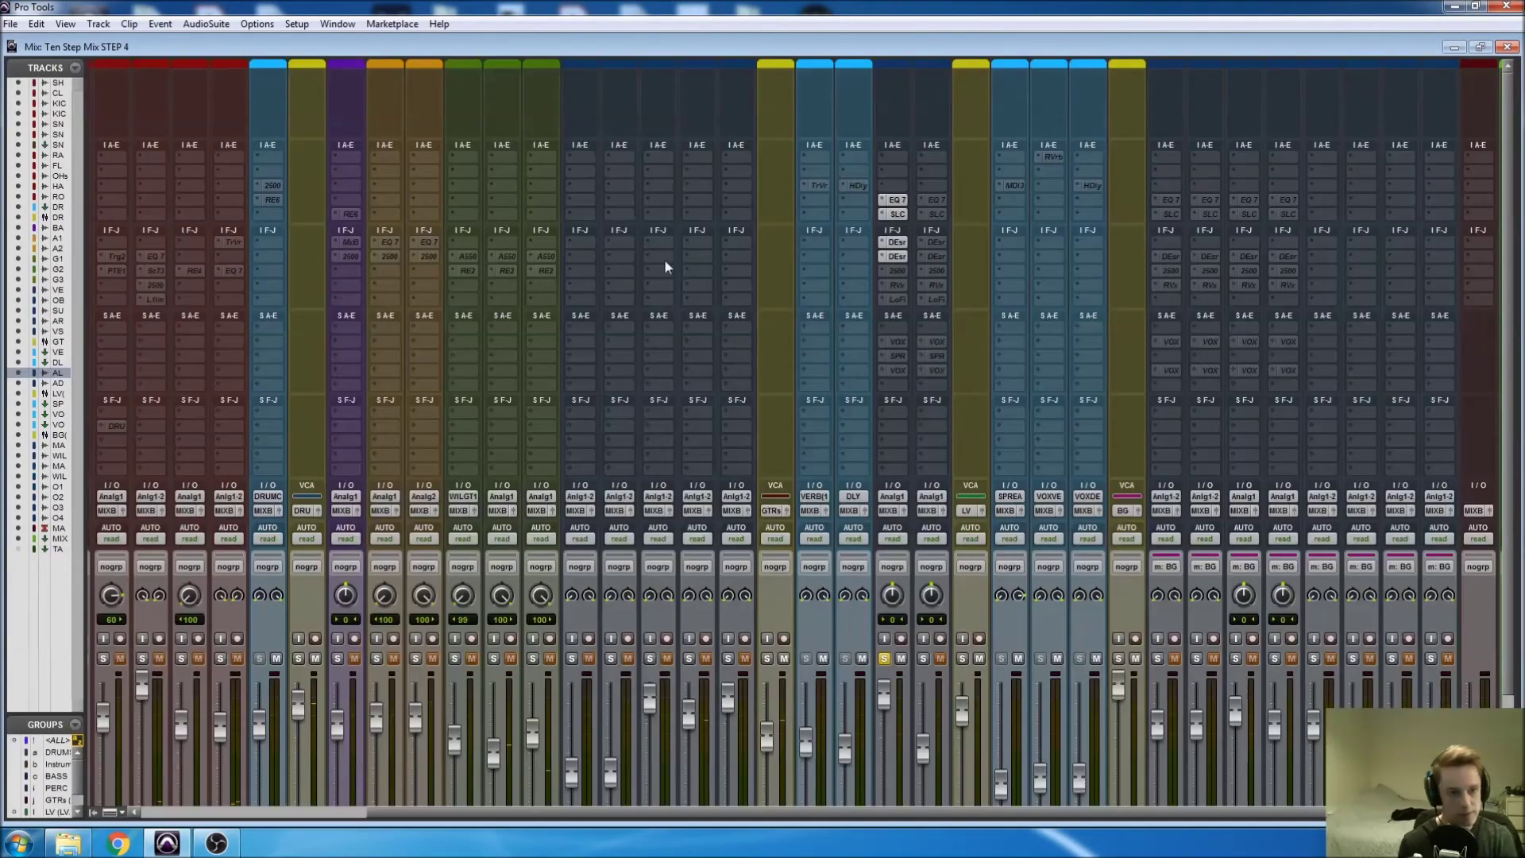
right_click(900, 270)
key("Escape")
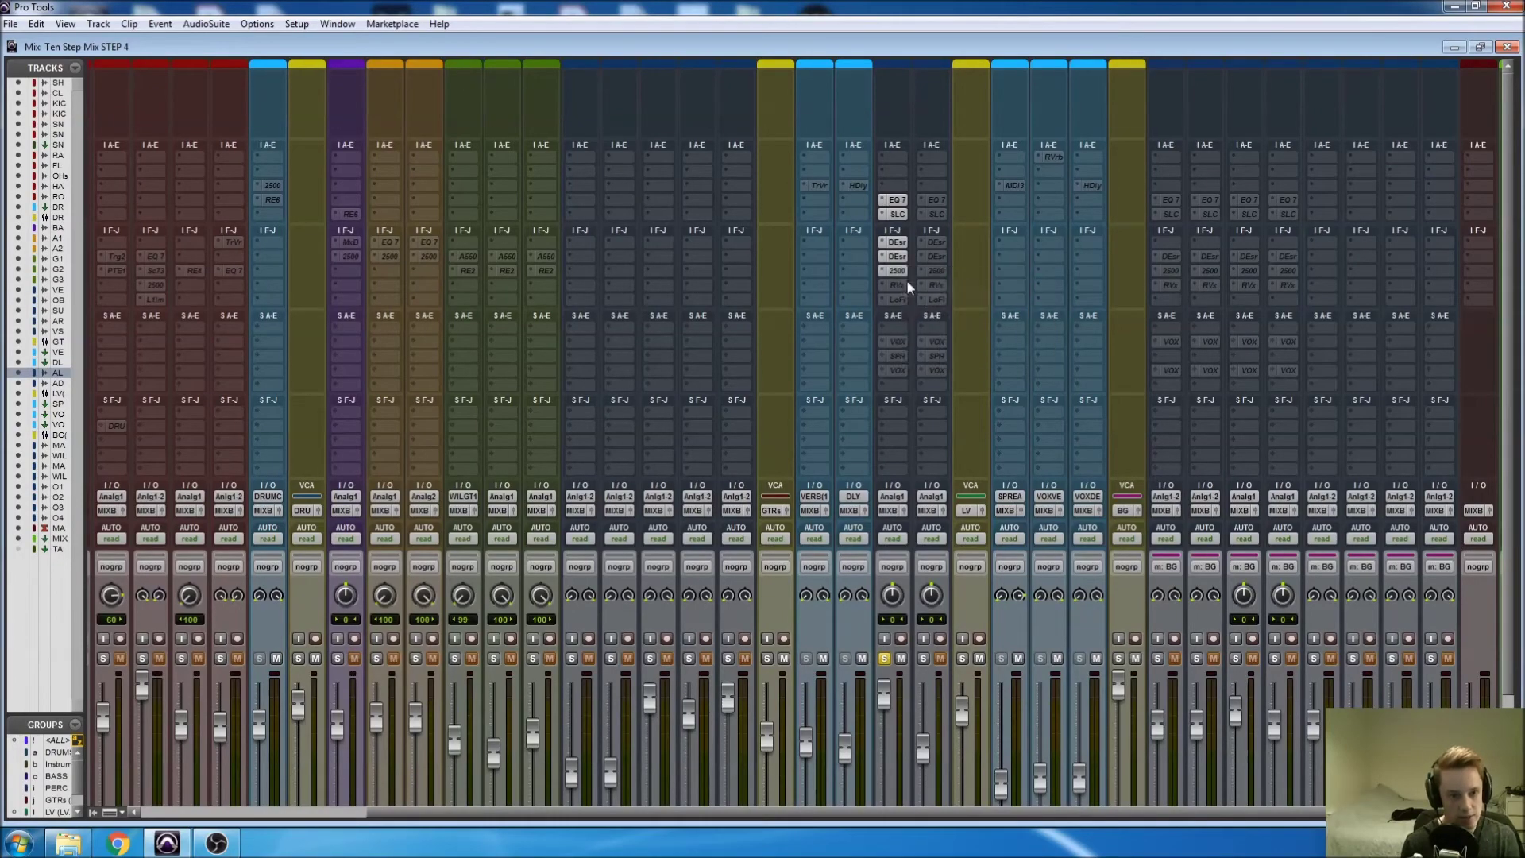
left_click(898, 271)
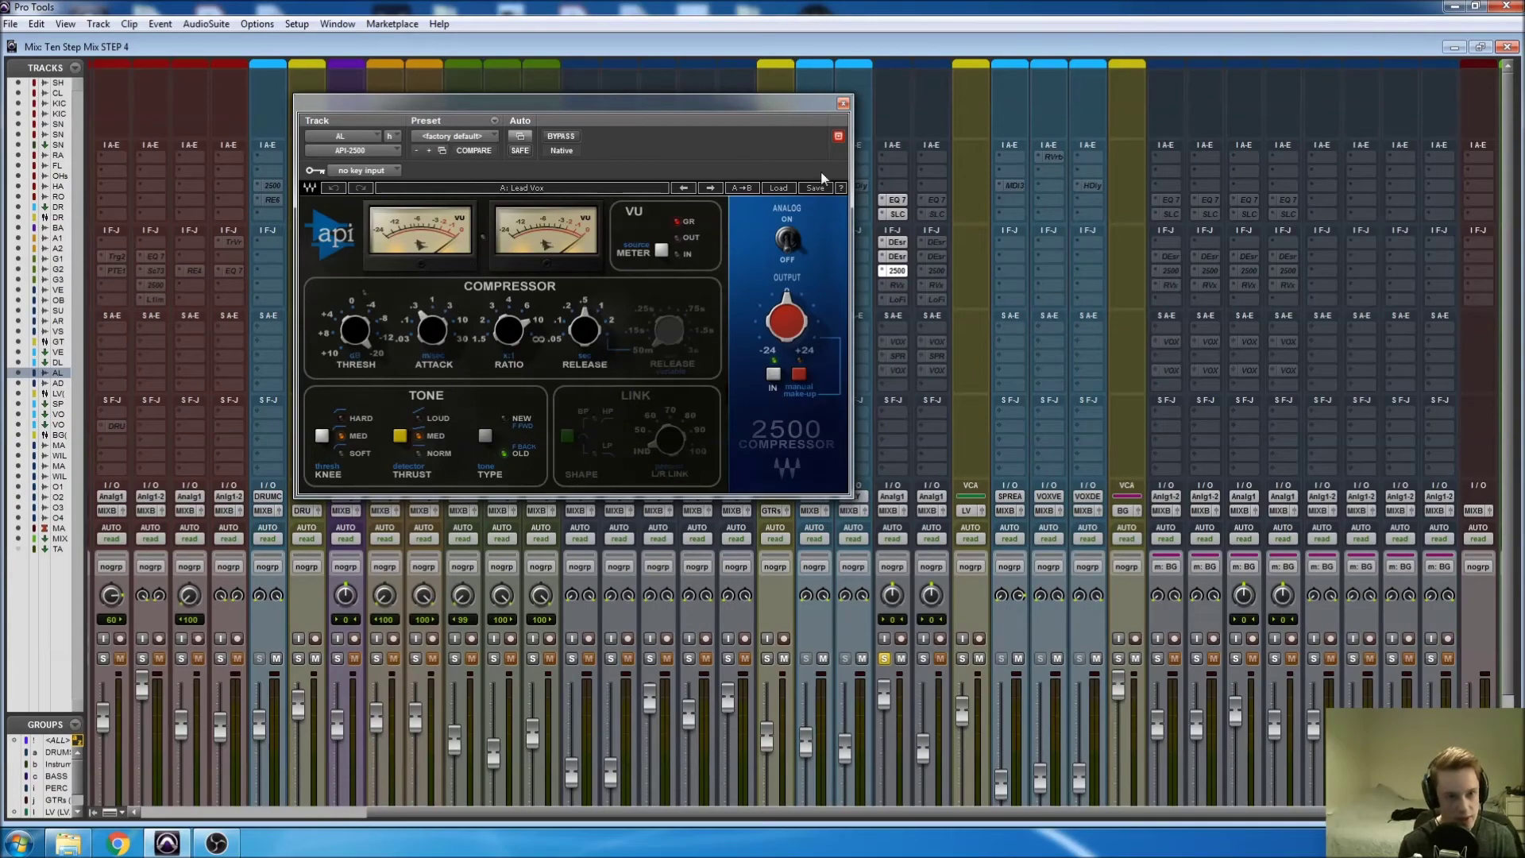
left_click_drag(726, 112, 686, 117)
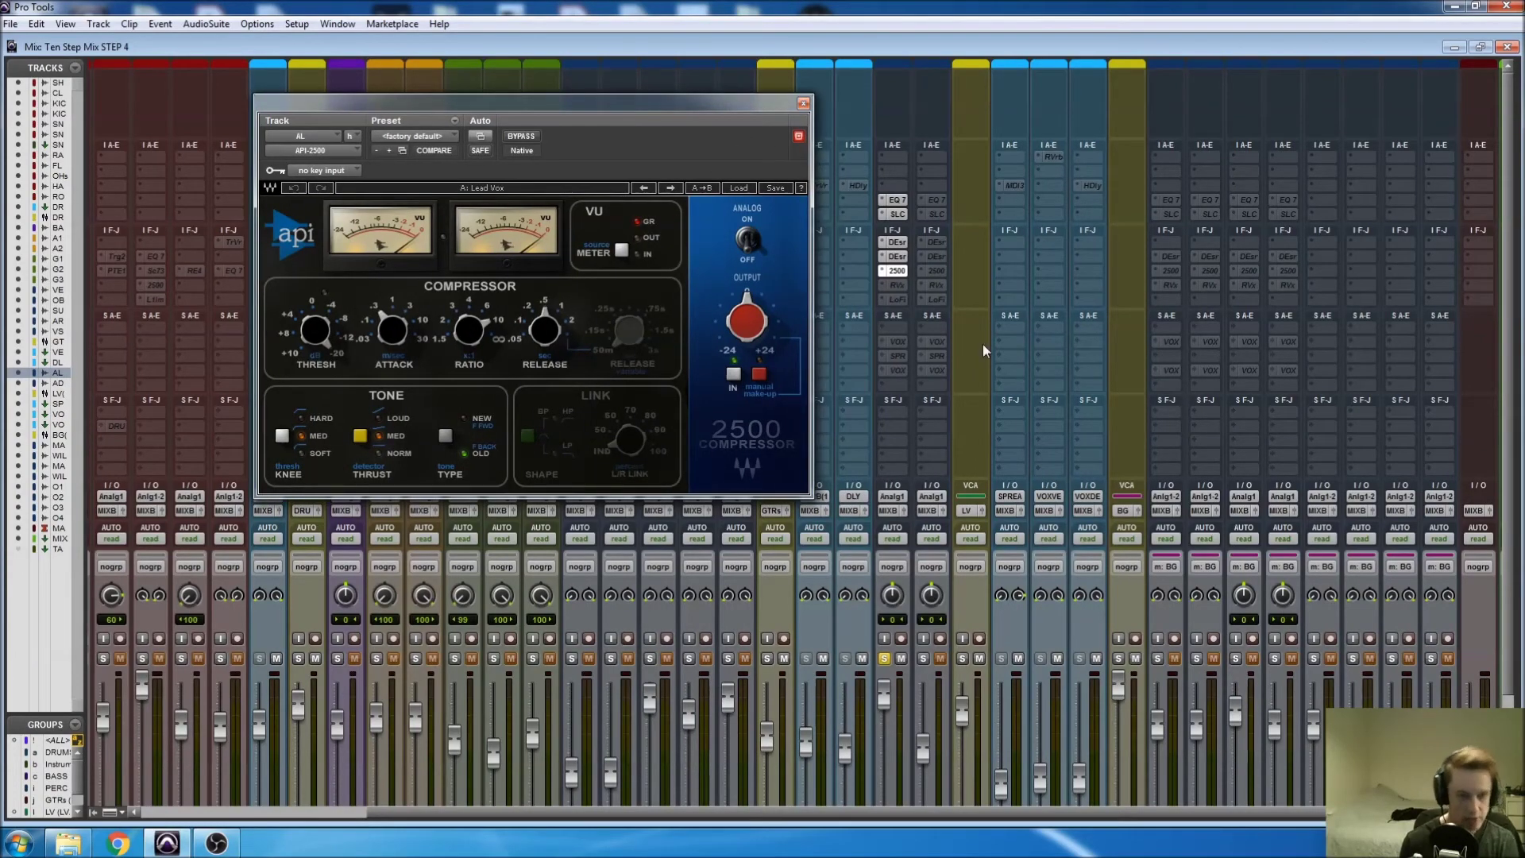
Step: Play the AL vocal from 1:52.380 and again from 1:37.619 in the Edit window, checking the API-2500's gain reduction
key("ctrl+equal")
left_click(860, 550)
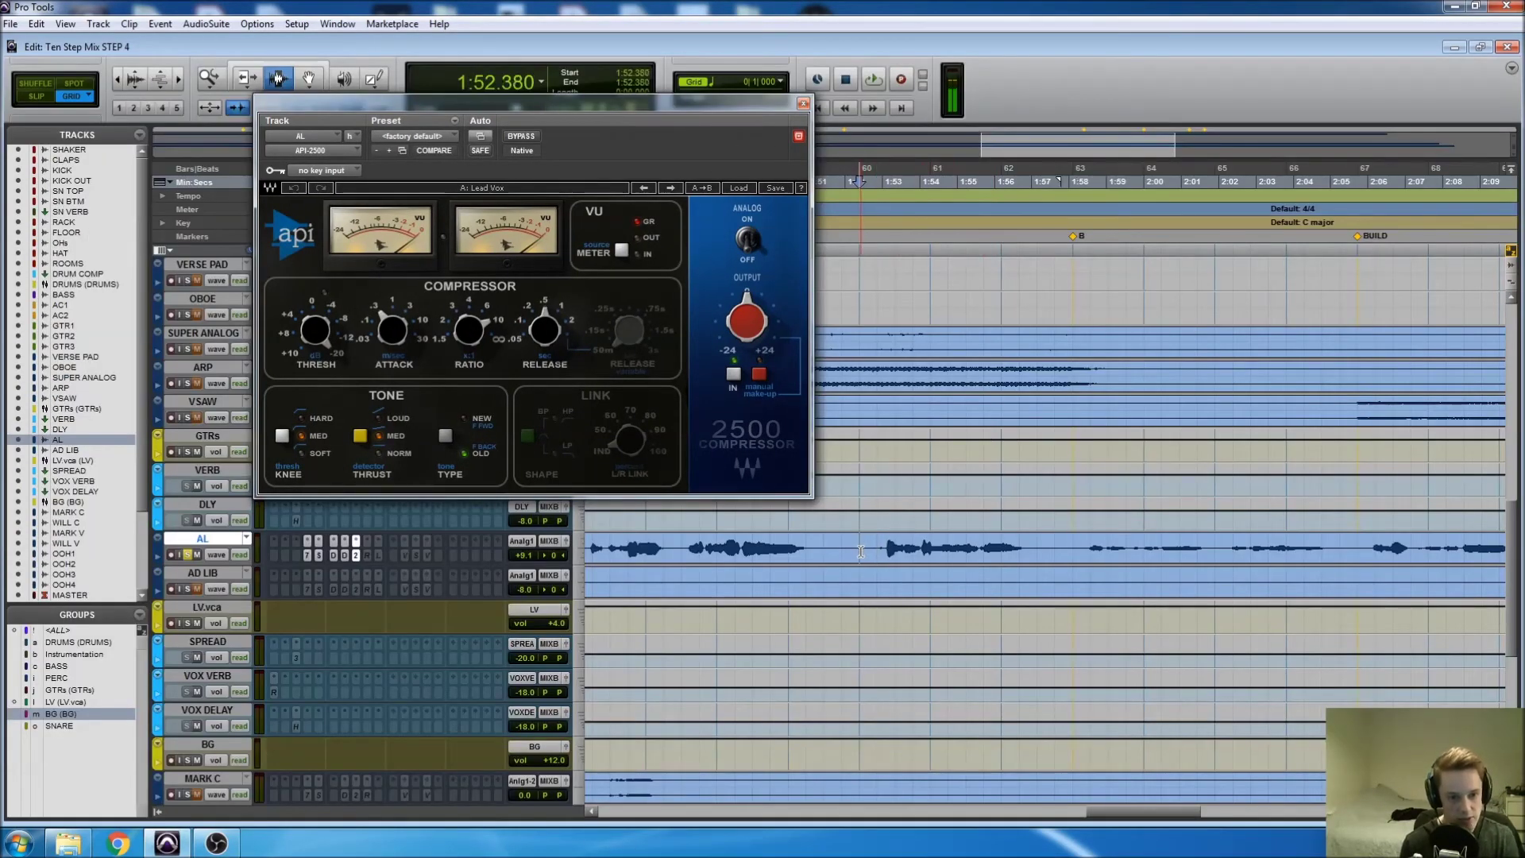
key("space")
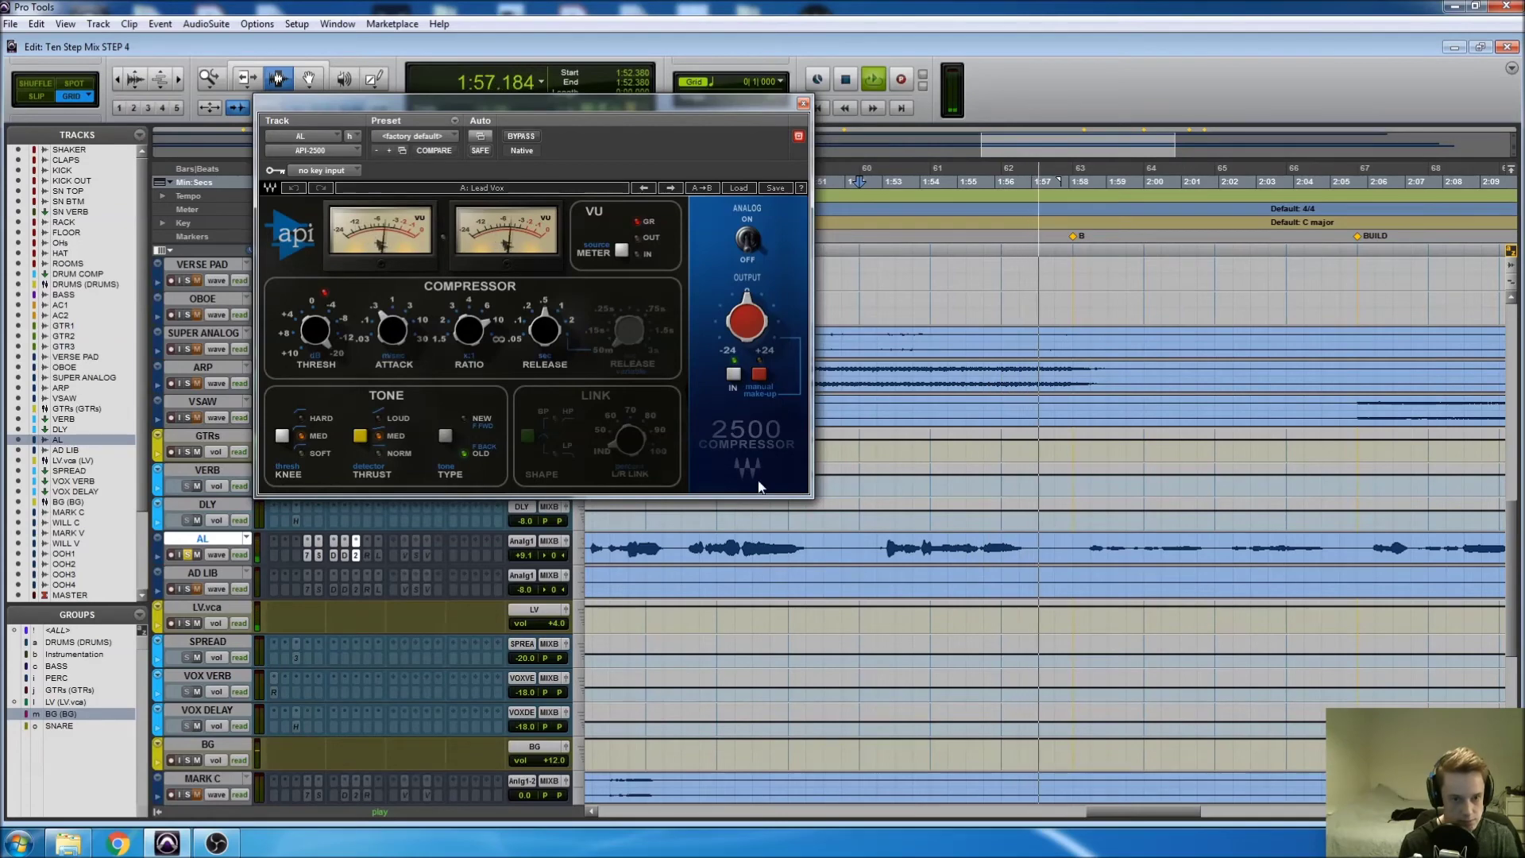
scroll(802, 562, "left", 5)
left_click(885, 551)
key("space")
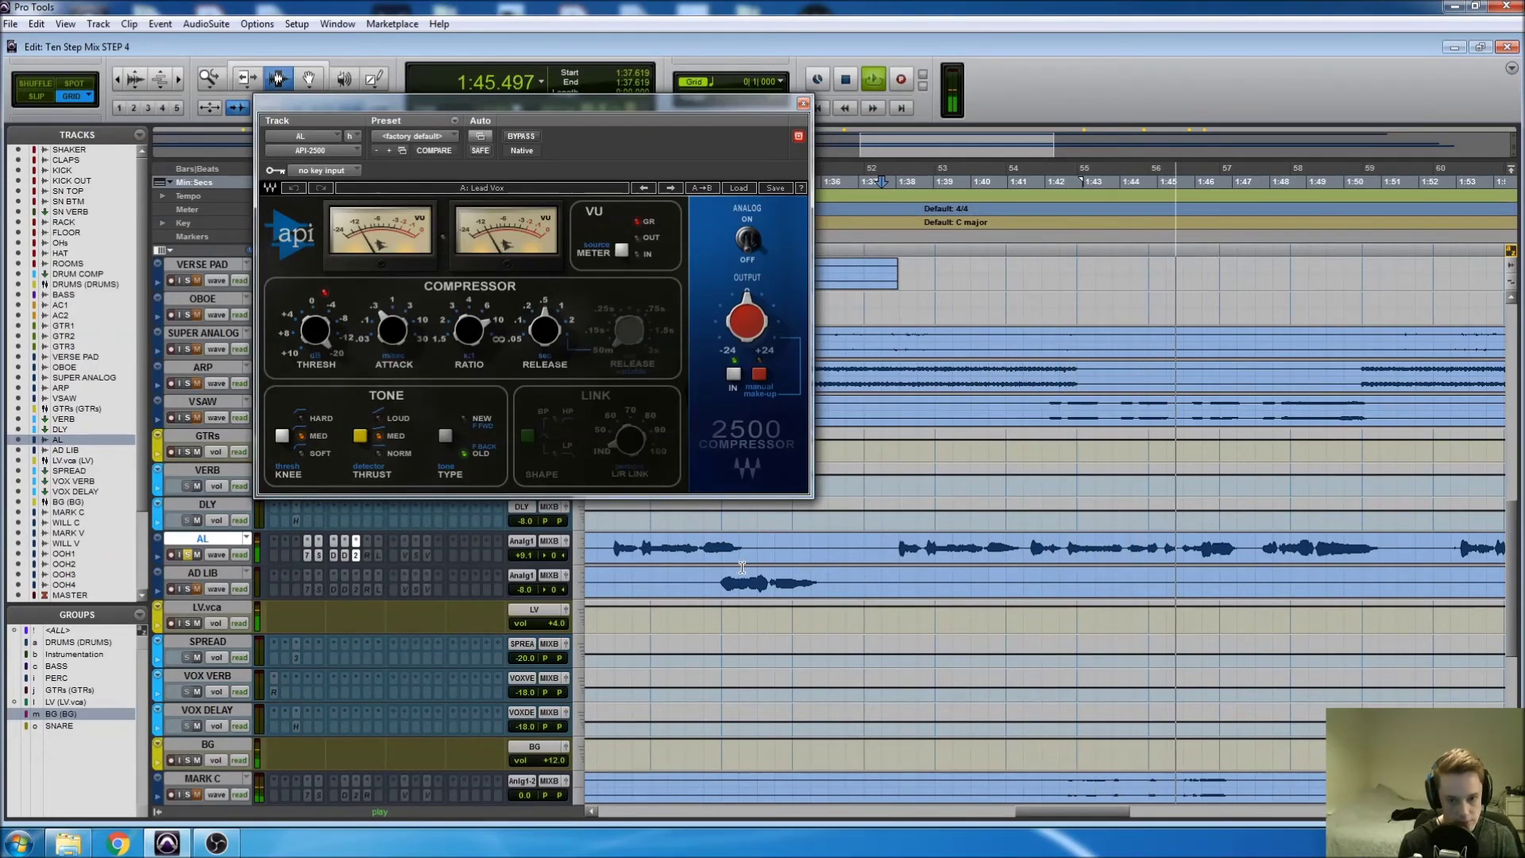
key("space")
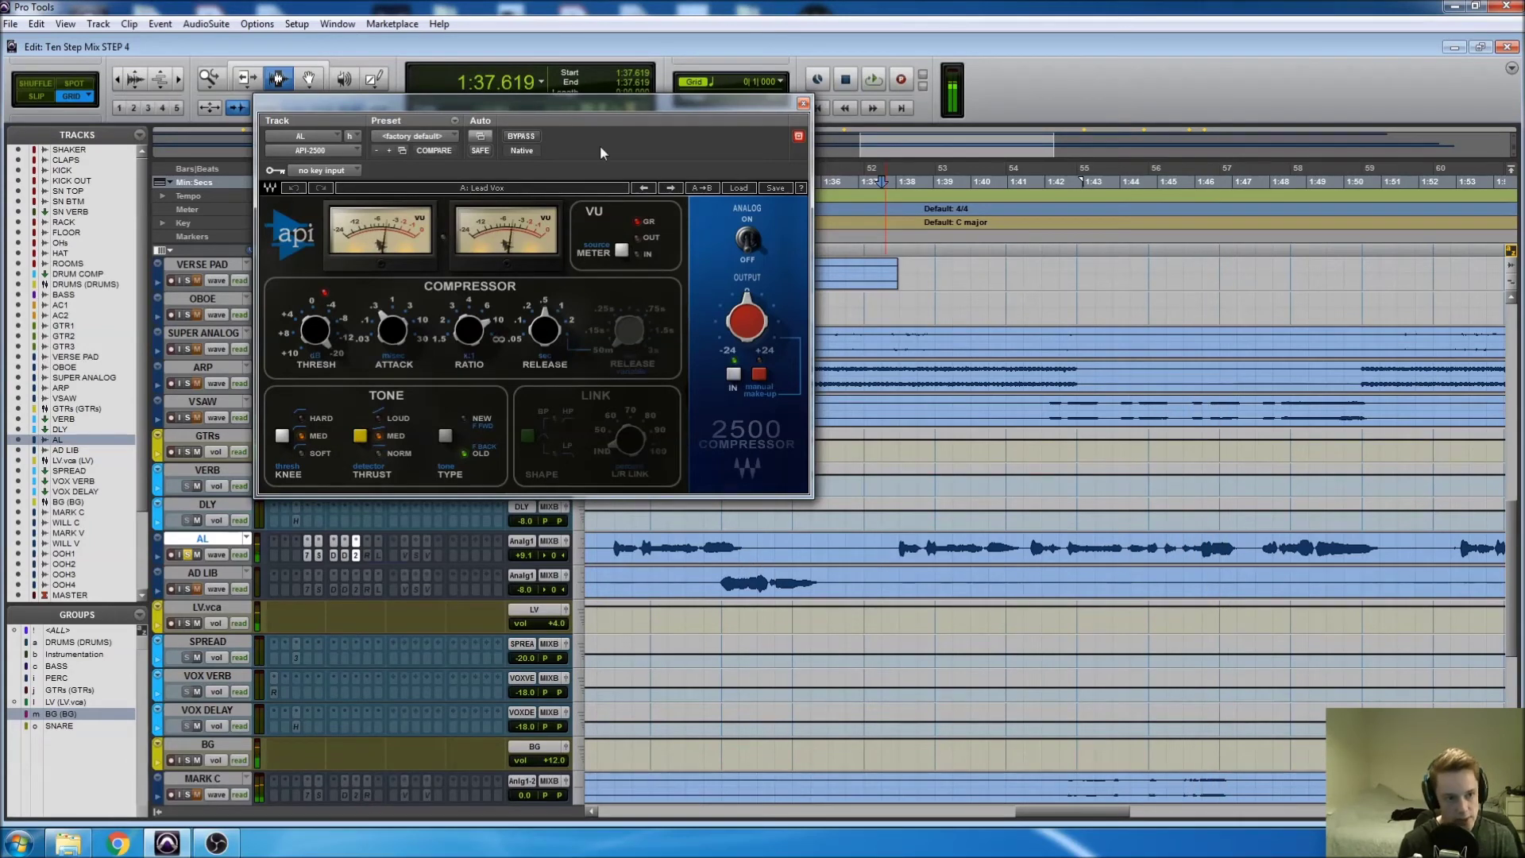
Step: Compare the AL vocal with the API-2500 bypassed and engaged during playback
left_click(873, 80)
left_click(521, 136)
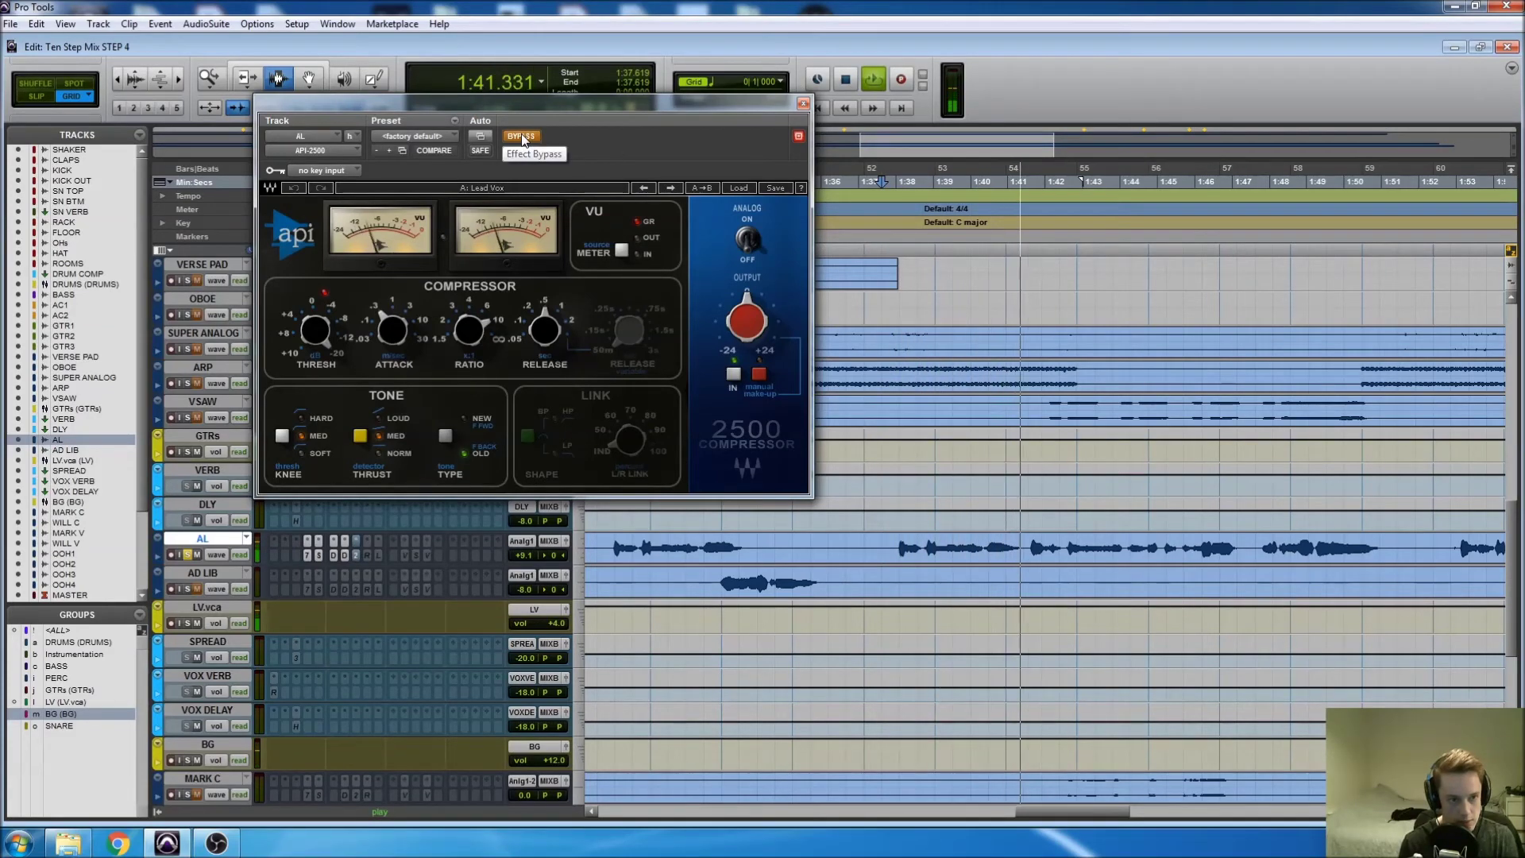
left_click(521, 136)
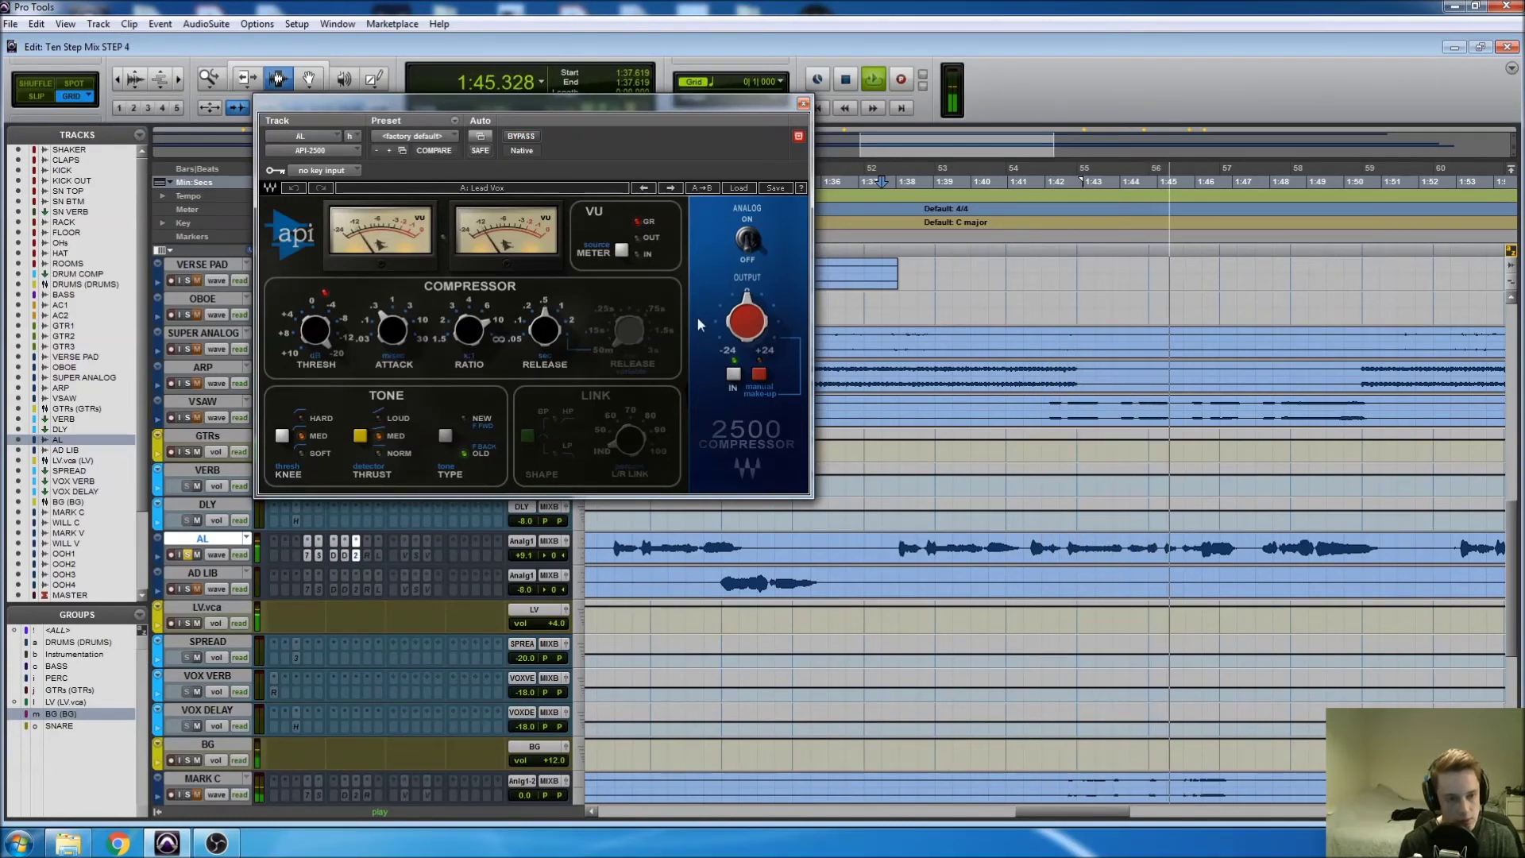
key("space")
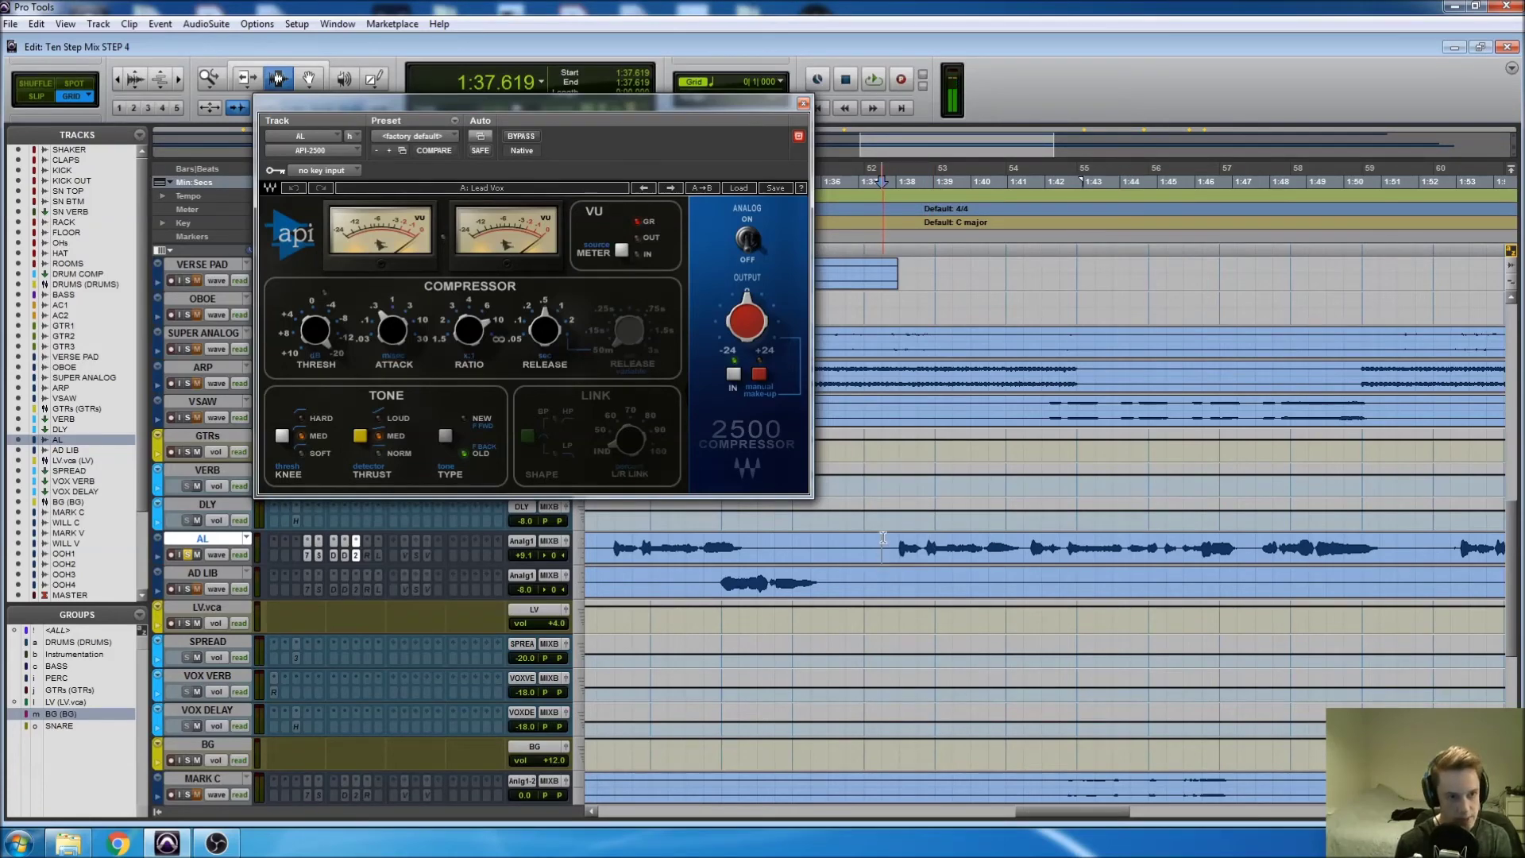
Step: Make the RVox insert on the AL channel active in the Mix window and open it
key("ctrl+equal")
right_click(896, 286)
left_click(914, 305)
left_click(893, 288)
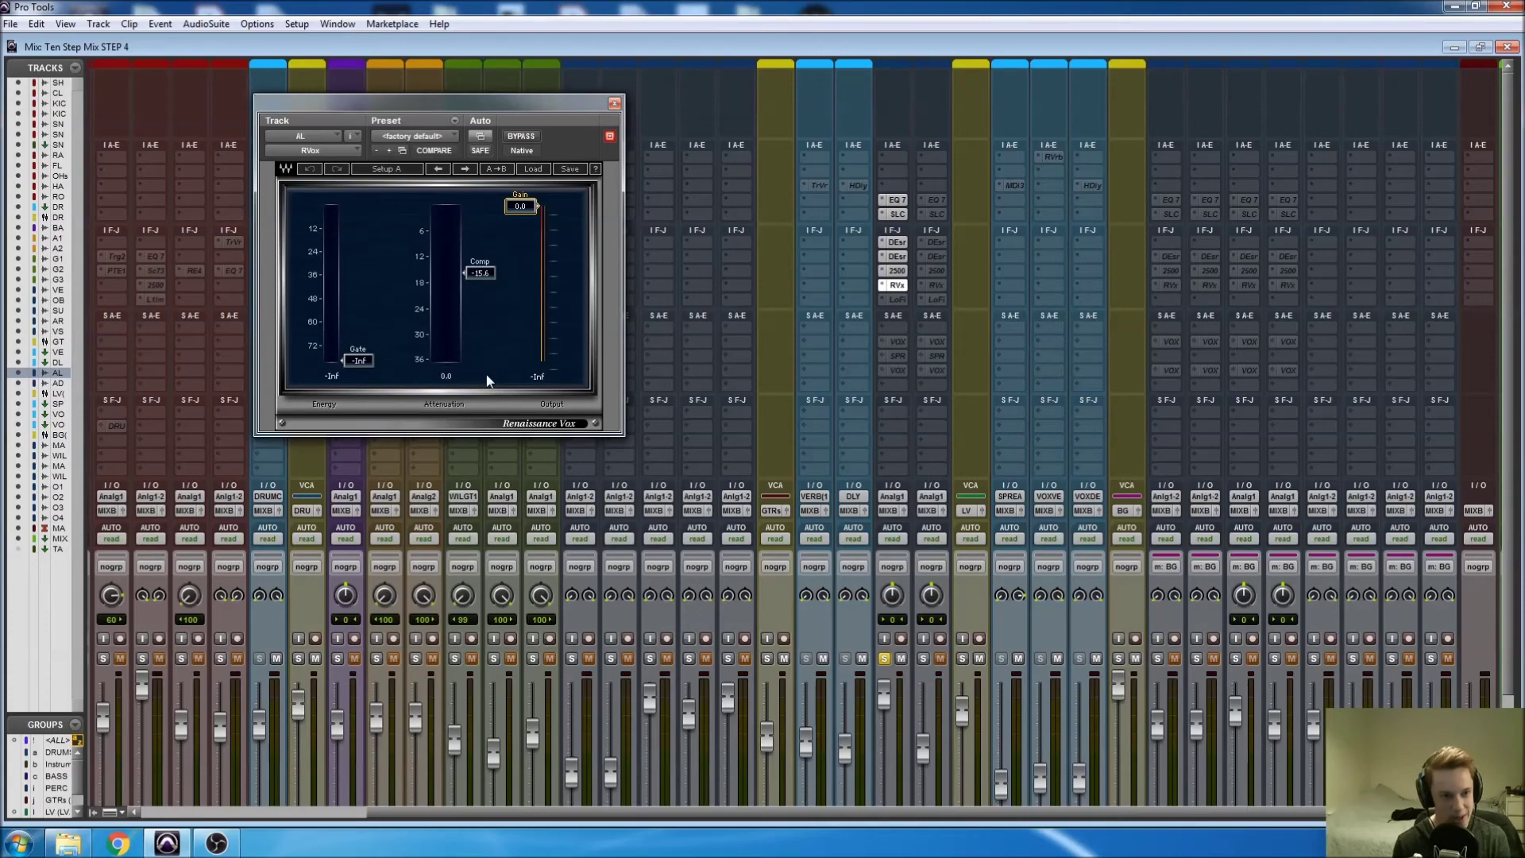
left_click_drag(493, 89, 480, 75)
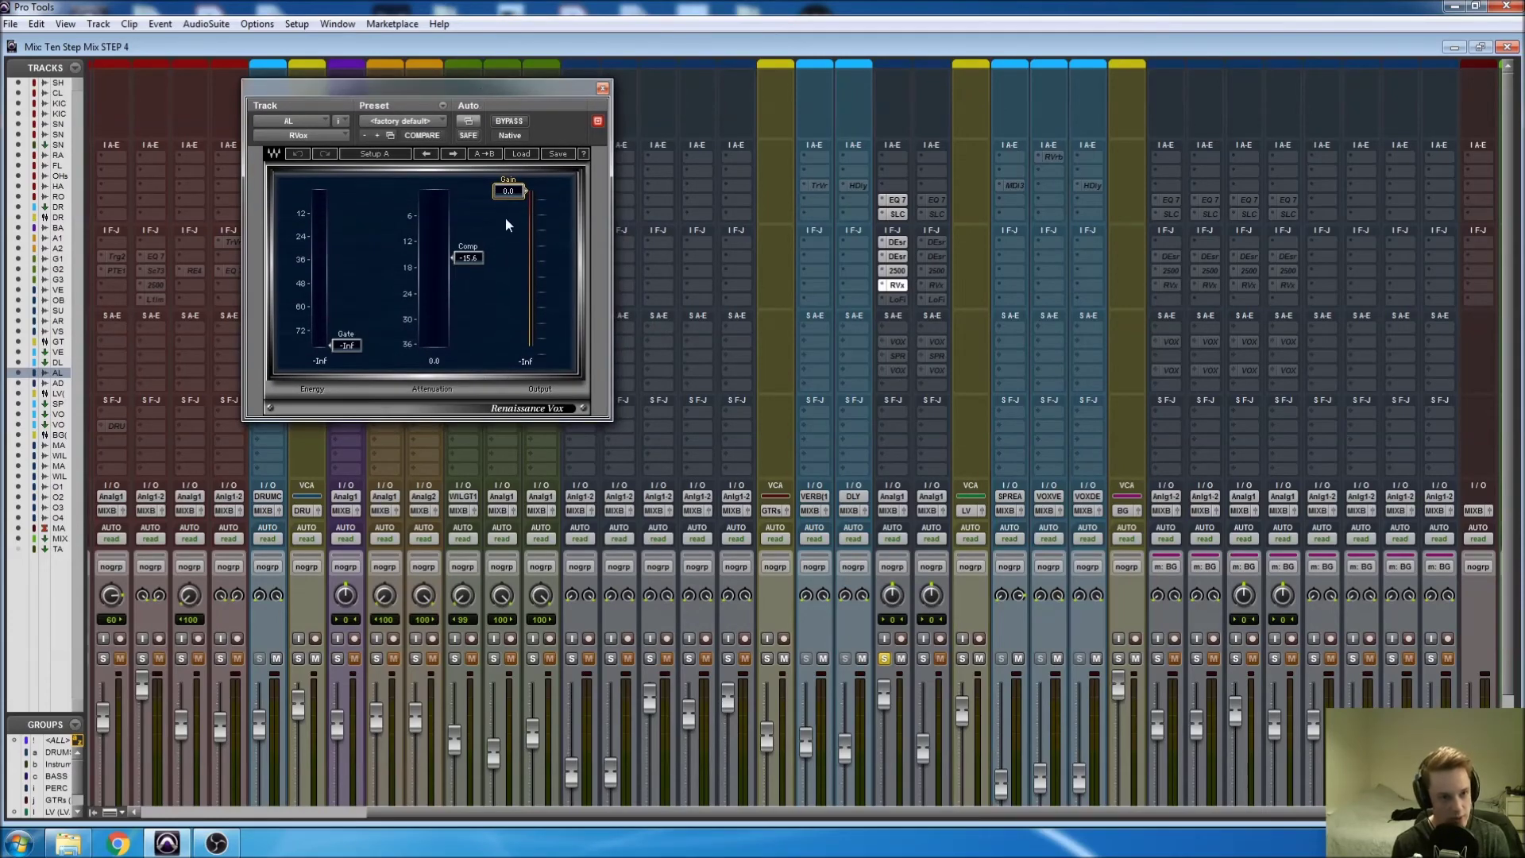
Step: Set RVox compression to -12.1 during playback, compare it with the effect bypassed, and close the plug-in
key("ctrl+equal")
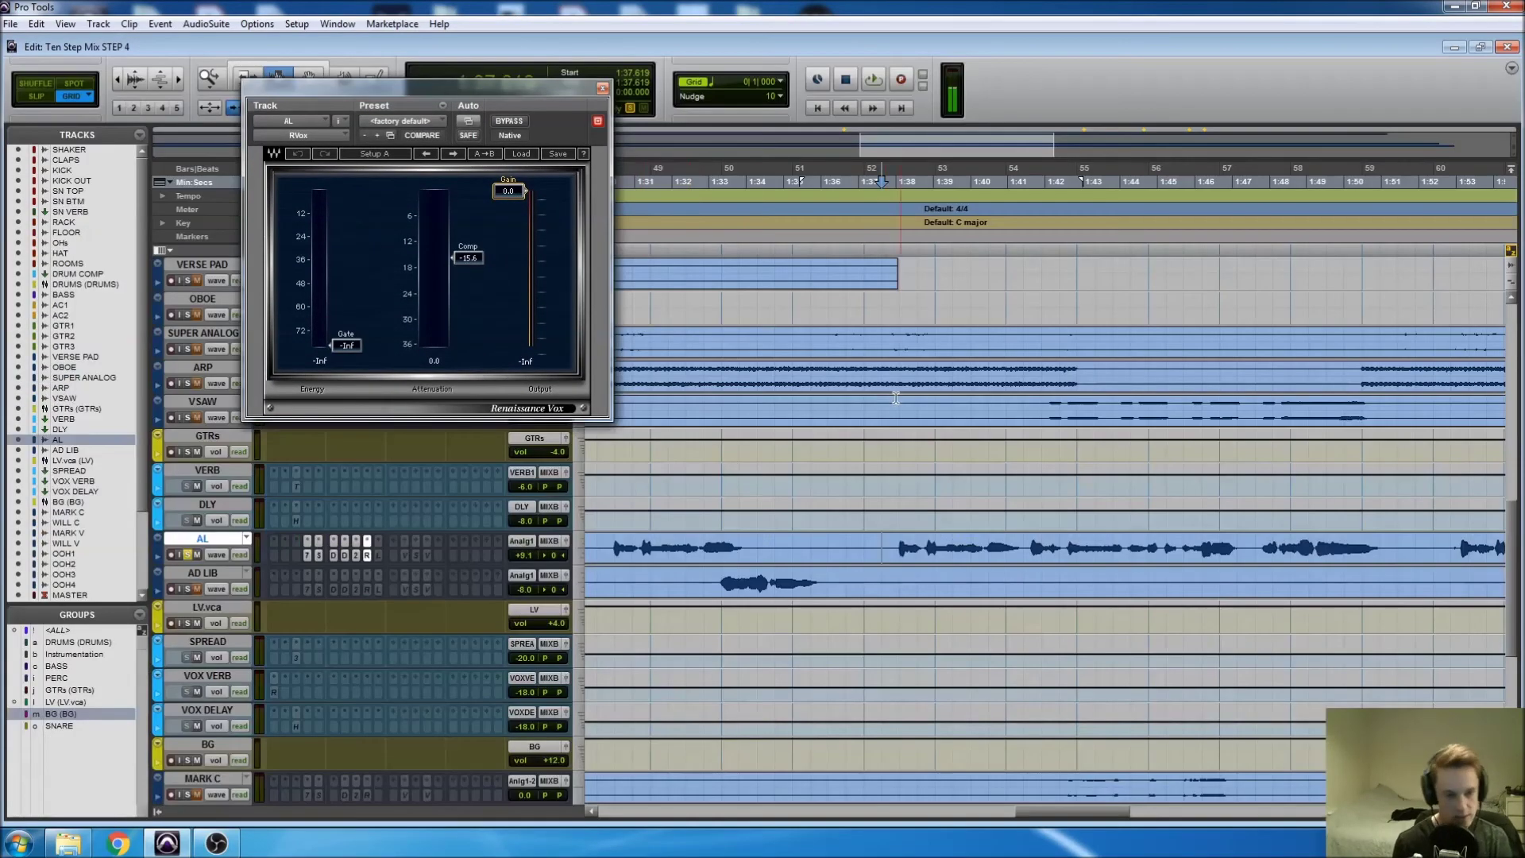
key("space")
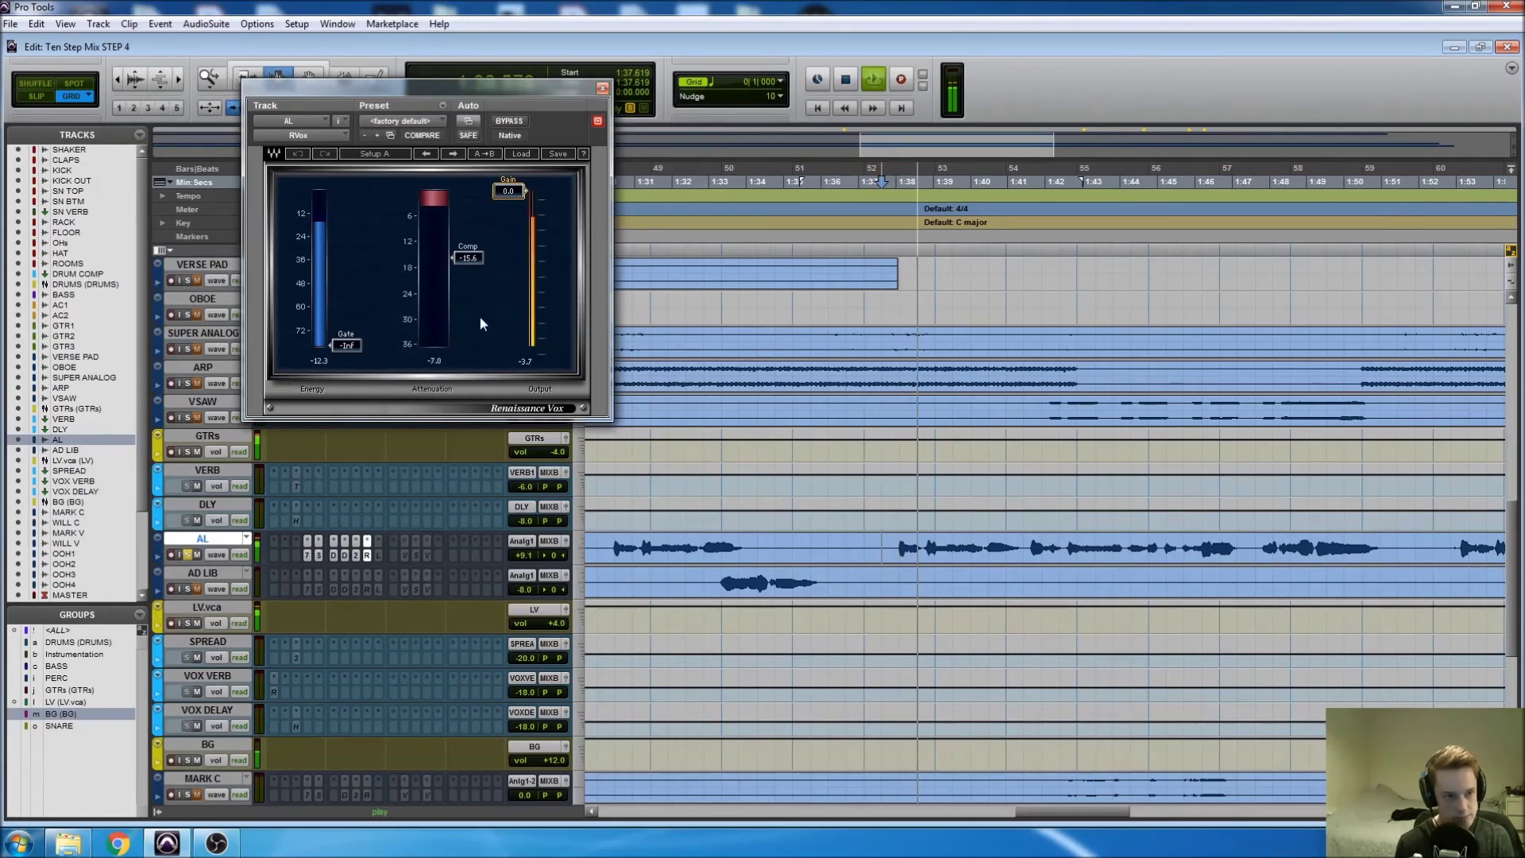
left_click_drag(475, 272, 475, 258)
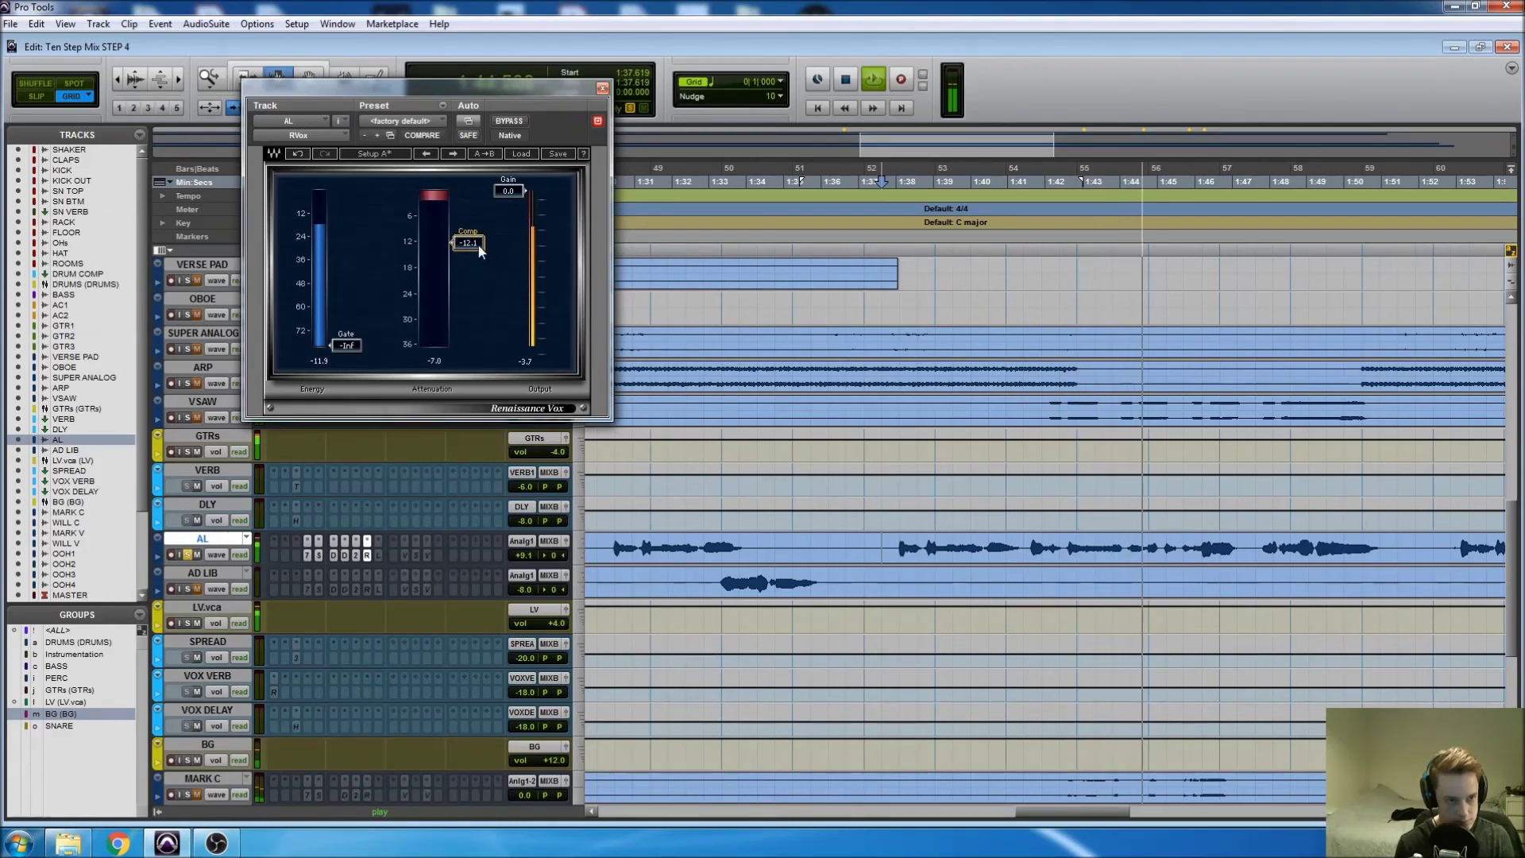
left_click(504, 123)
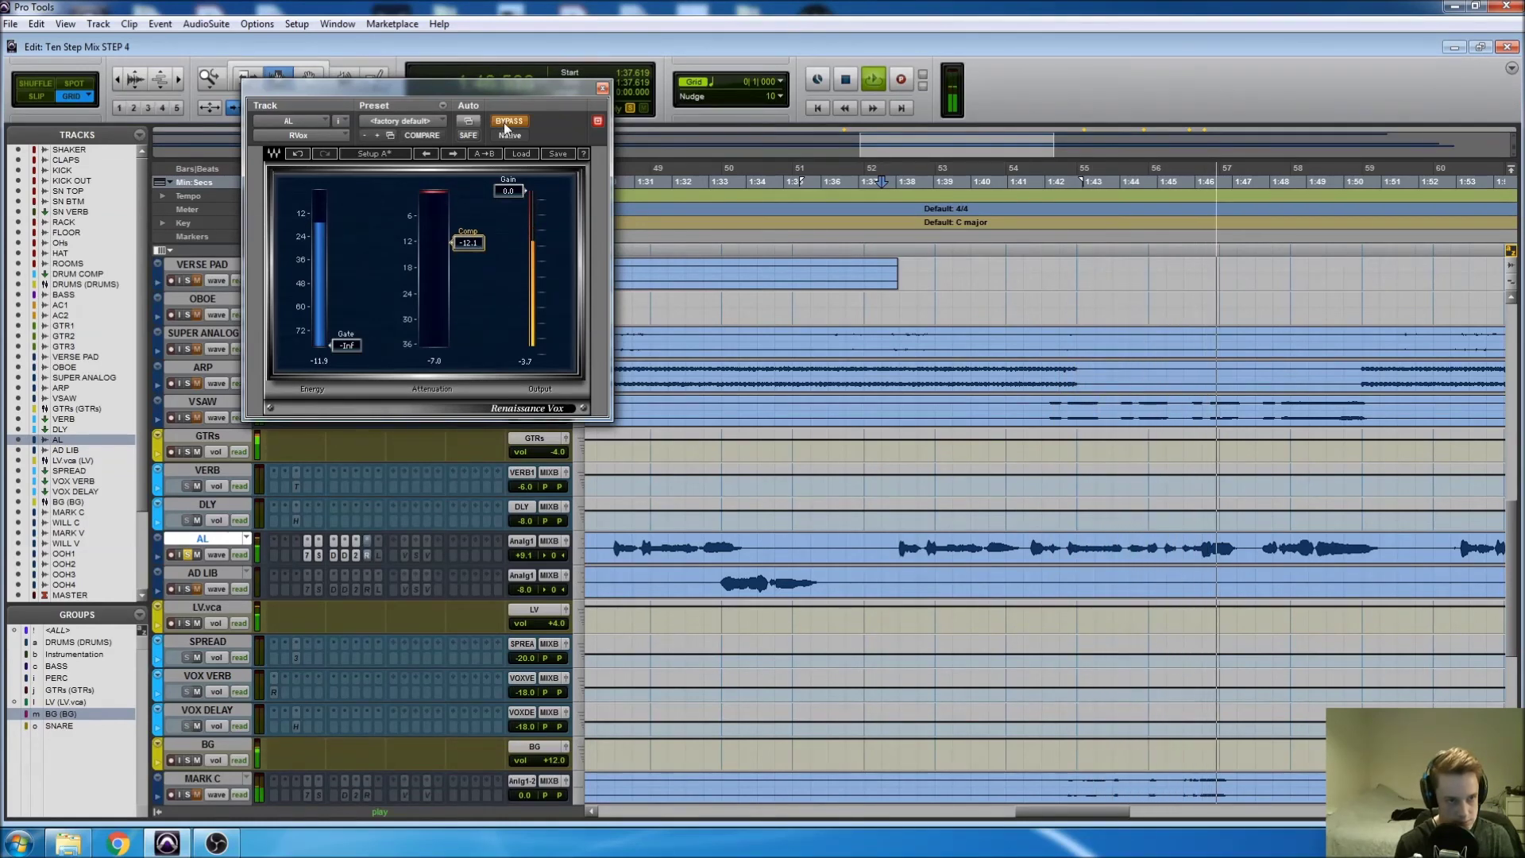
left_click(504, 122)
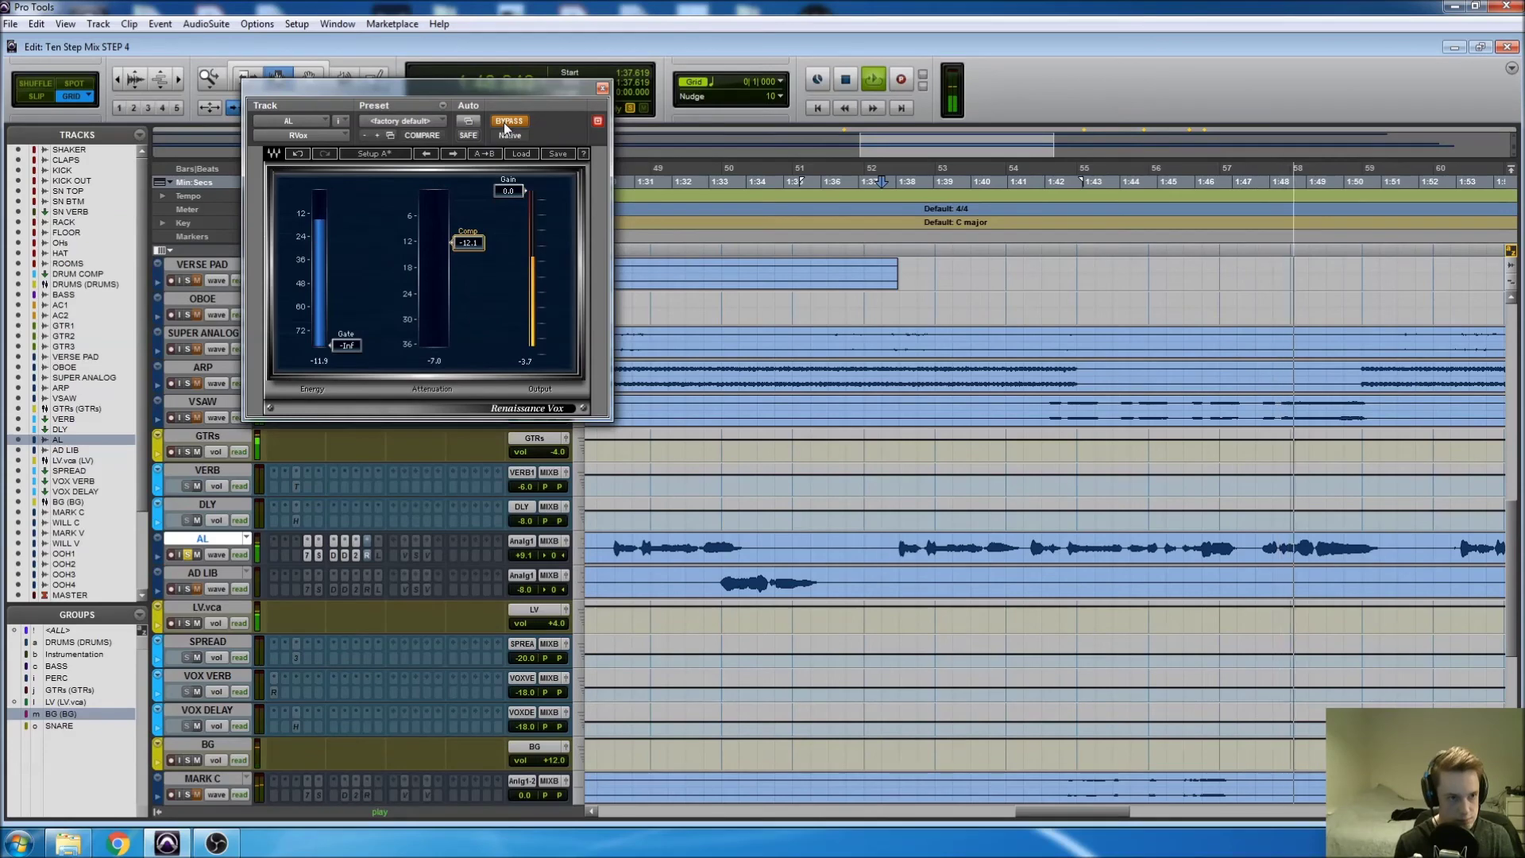
key("space")
left_click(602, 88)
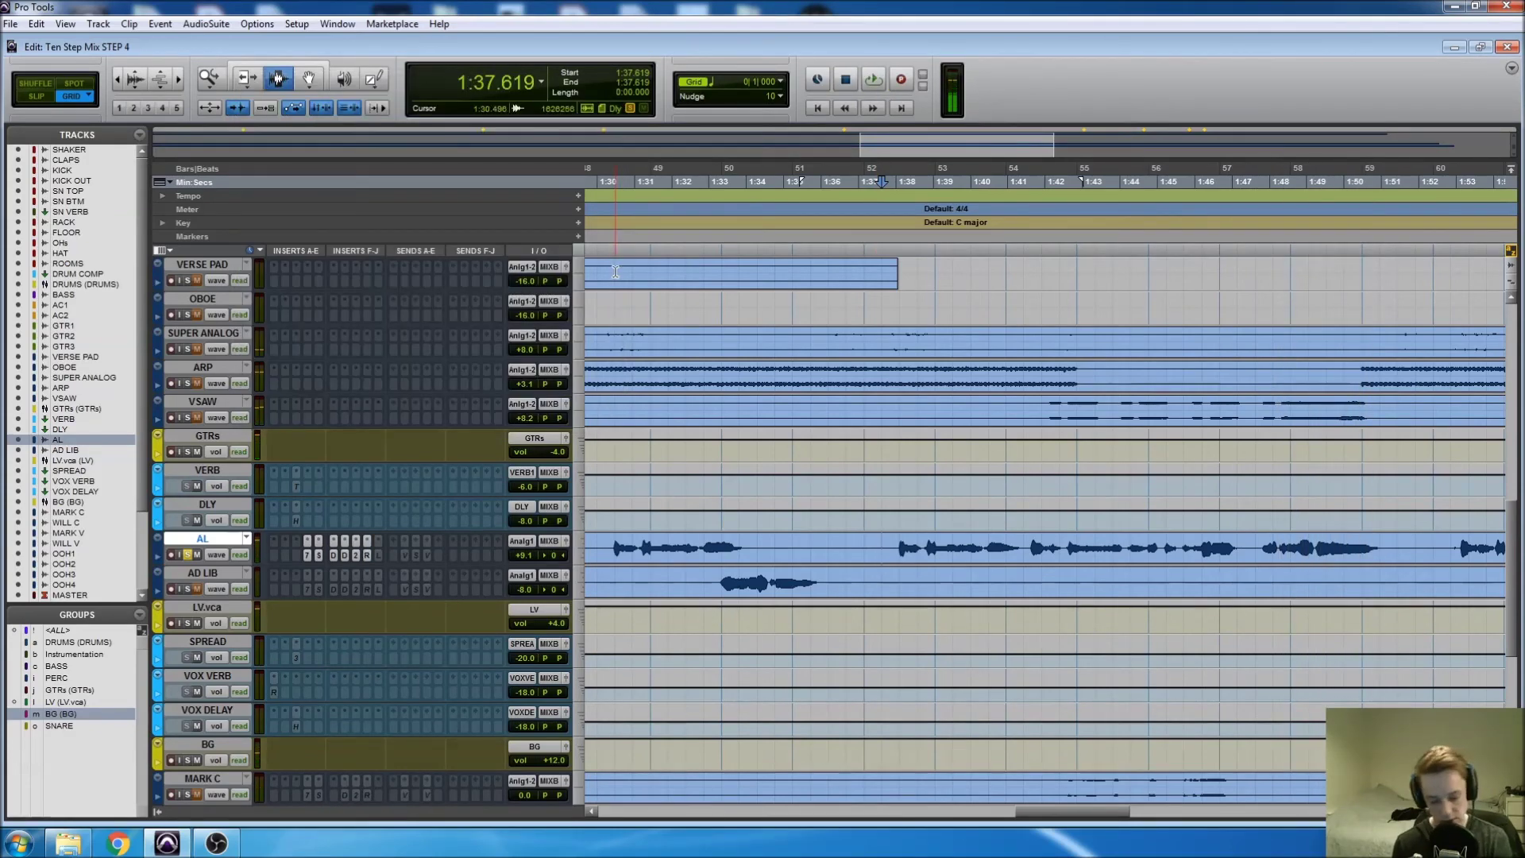
Step: Make the Lo-Fi insert on the AL channel active in the Mix window and take it out of bypass
key("ctrl+equal")
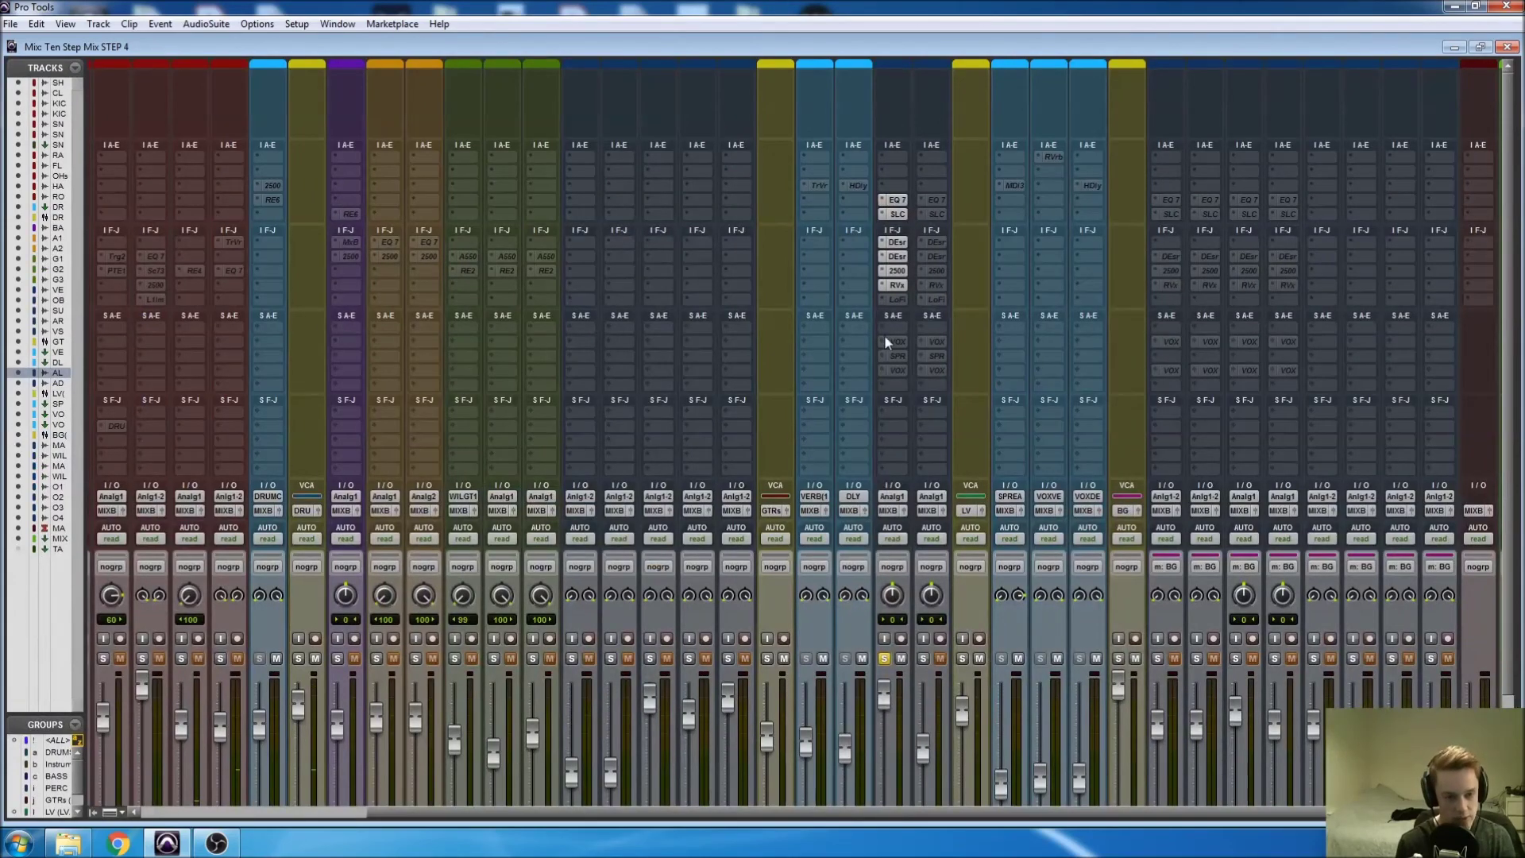
scroll(902, 488, "down", 3)
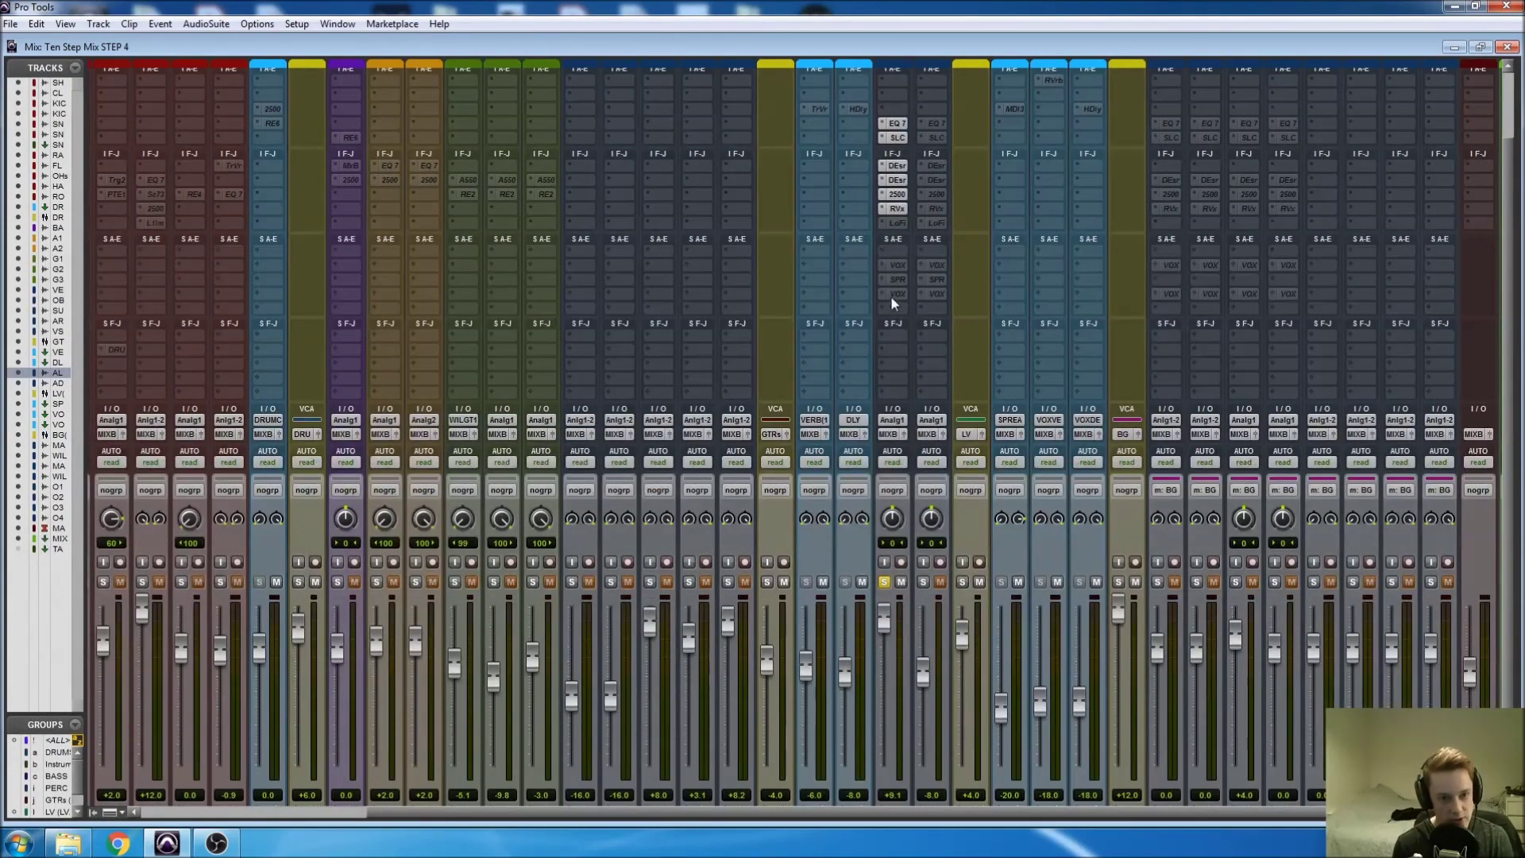
right_click(897, 225)
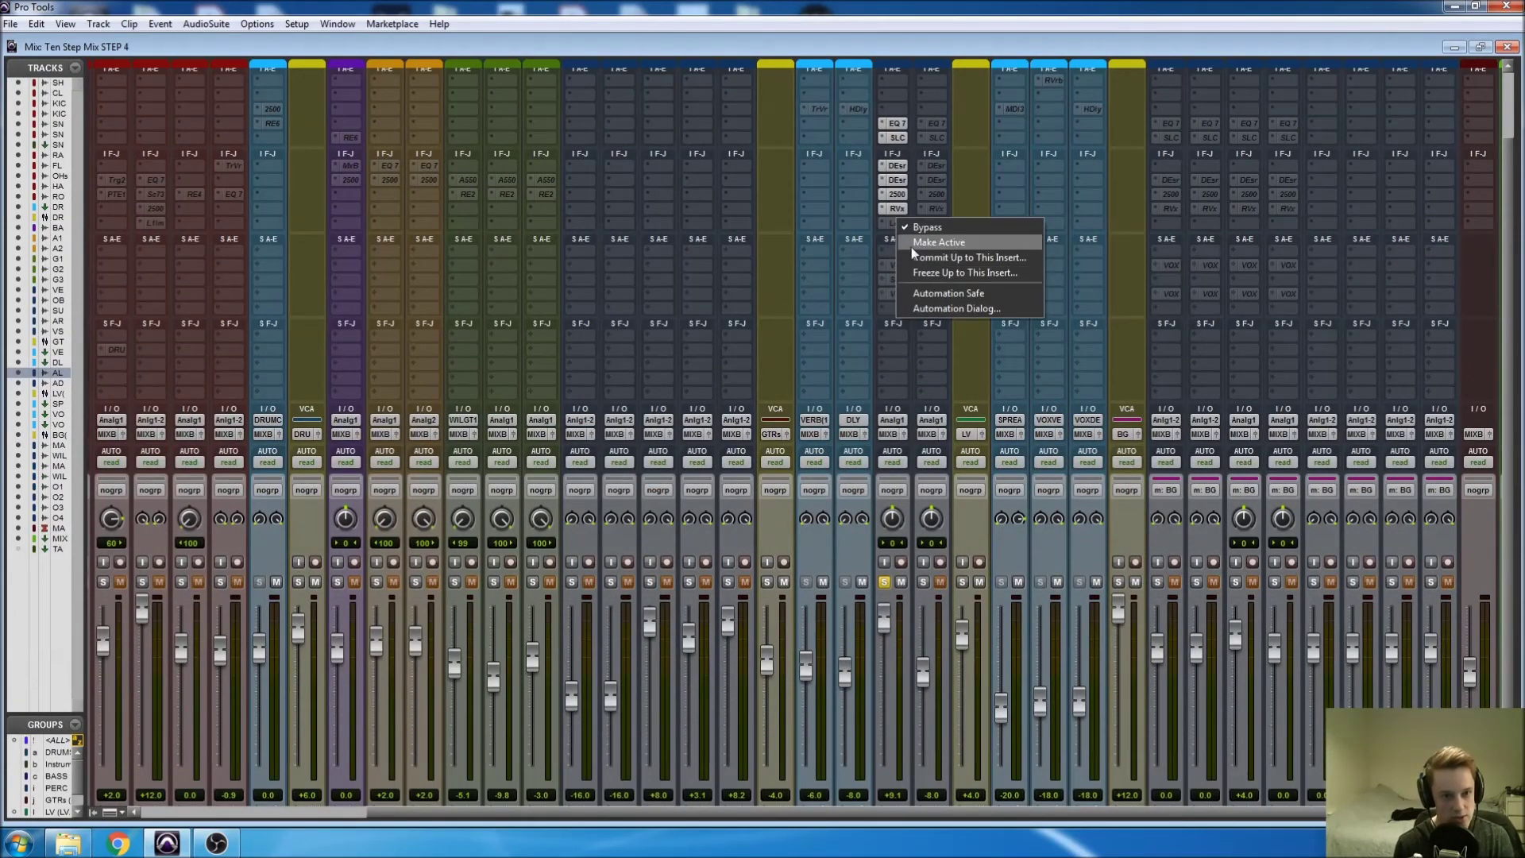
left_click(912, 243)
left_click(898, 224)
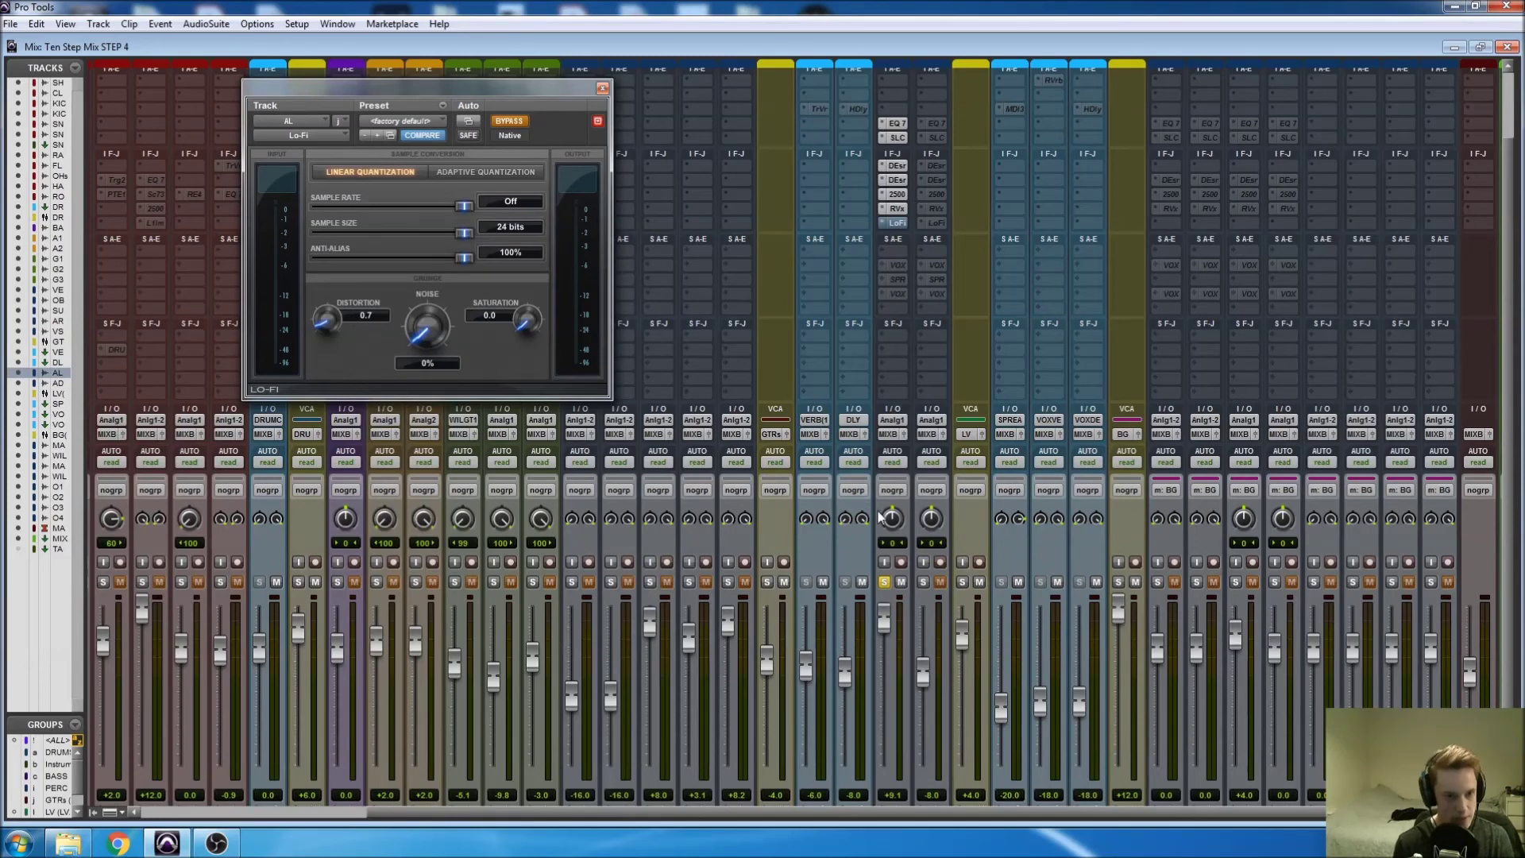
left_click(516, 121)
Step: Reduce Lo-Fi's distortion to 0.2 during playback, comparing it bypassed and engaged, and close the plug-in
key("space")
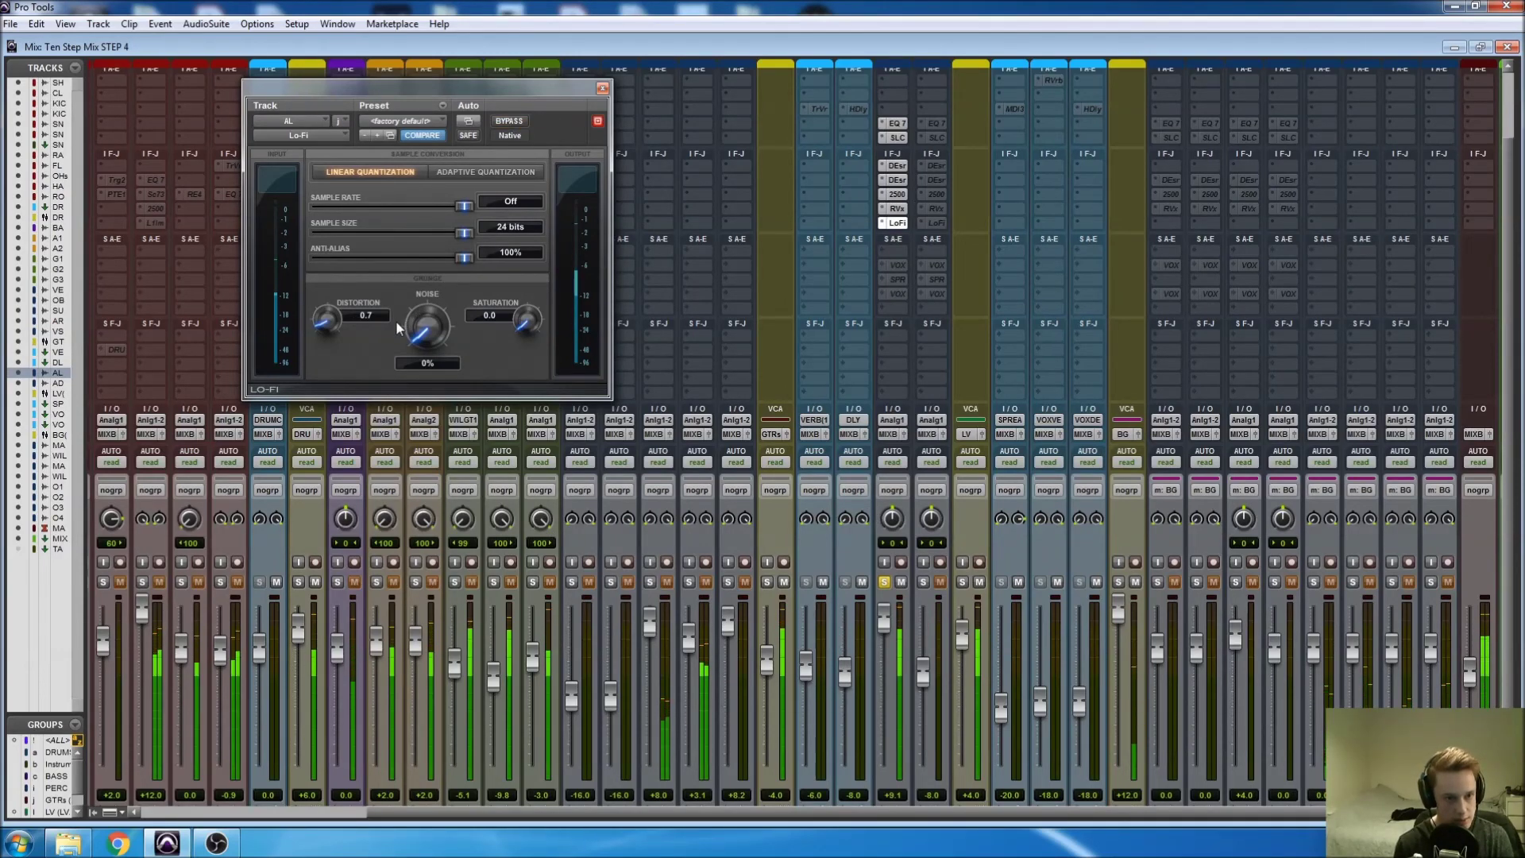
left_click(508, 120)
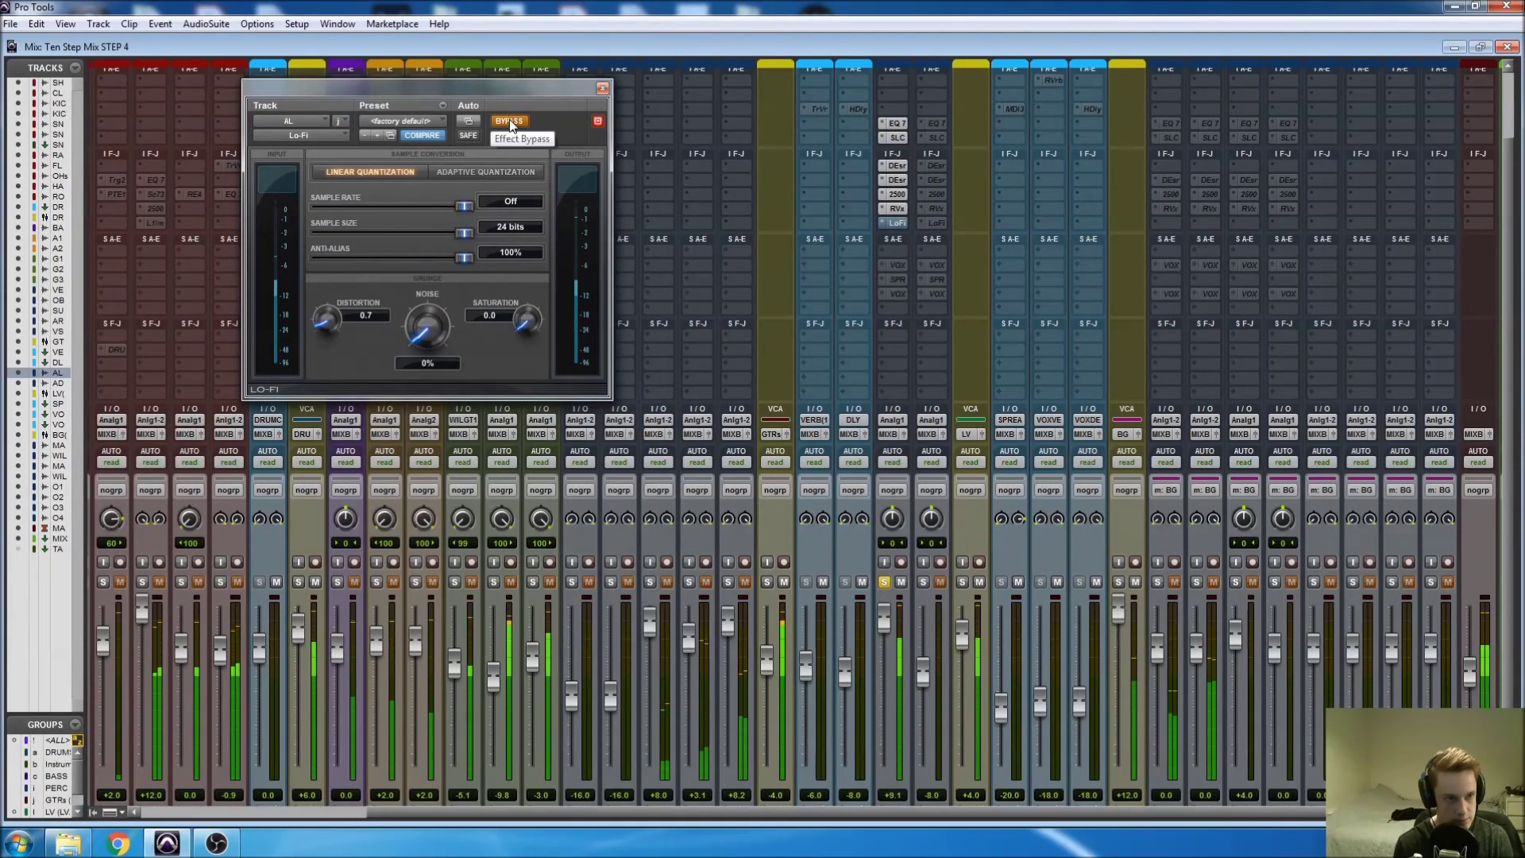
left_click(509, 121)
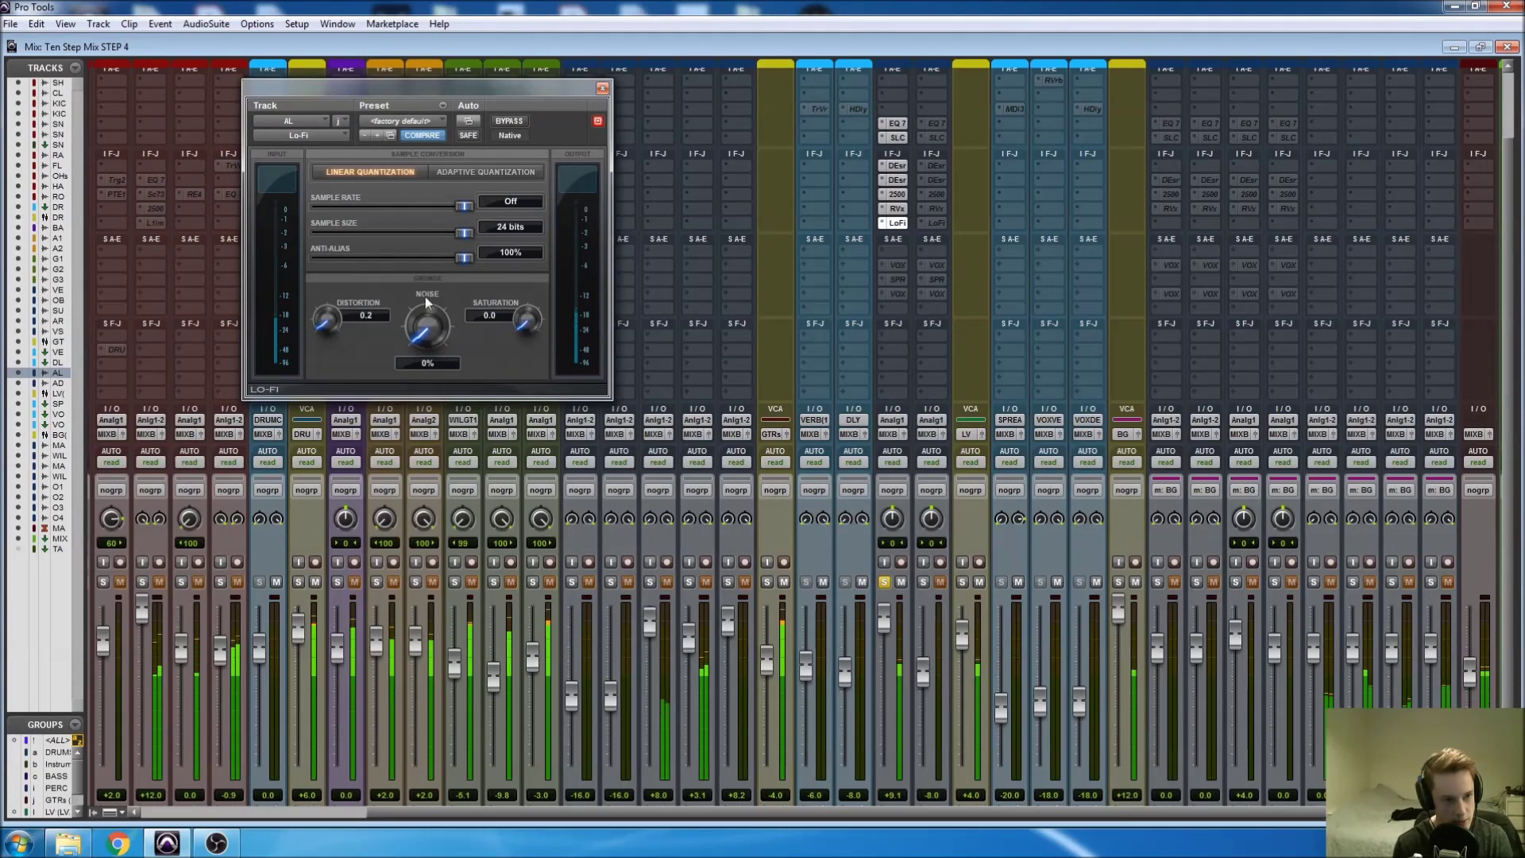
left_click(509, 122)
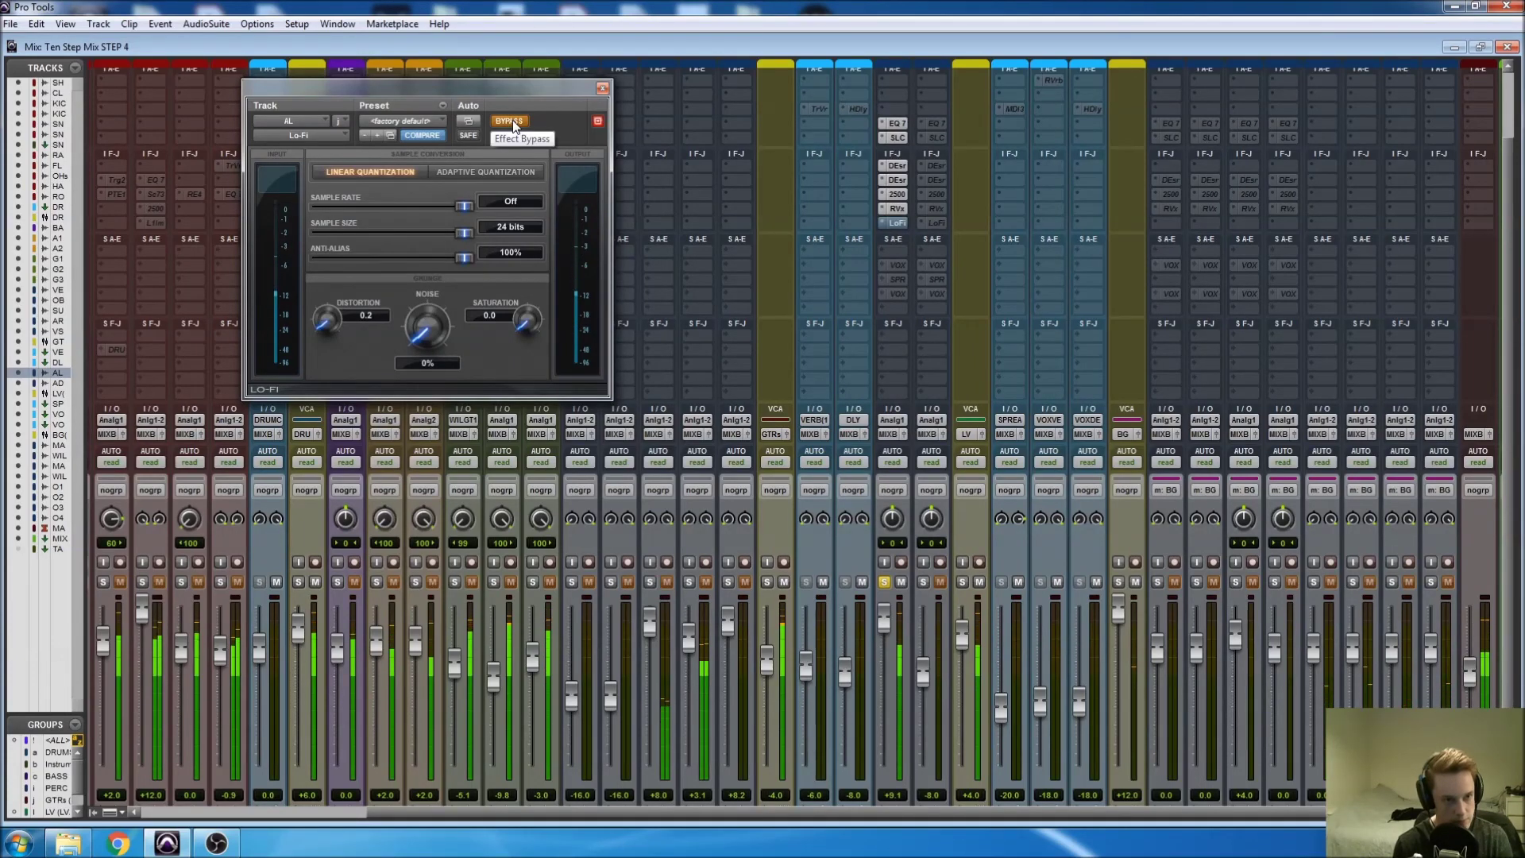
left_click(509, 121)
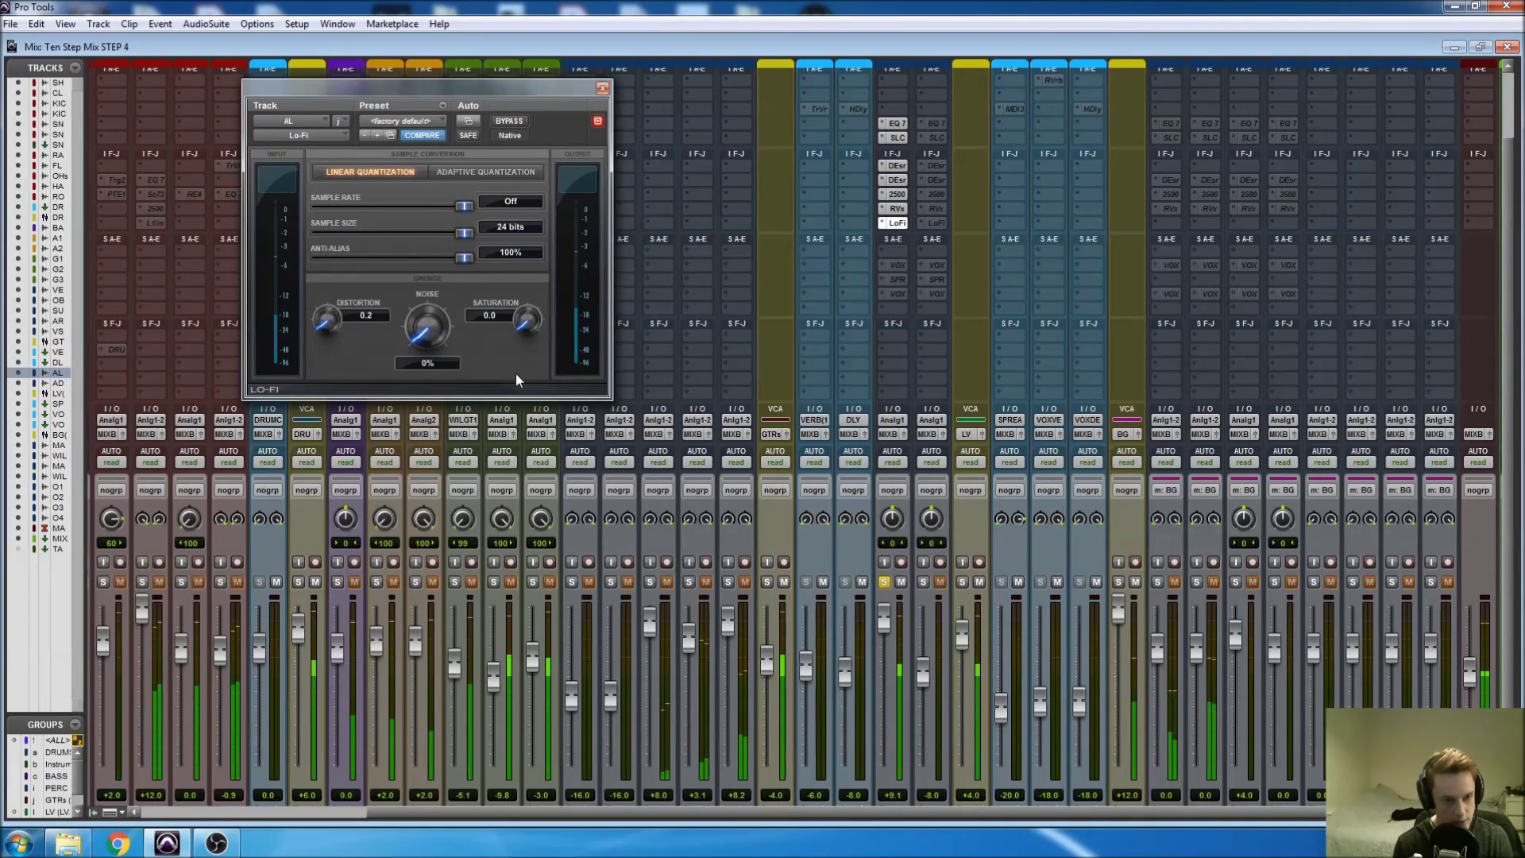
left_click(602, 89)
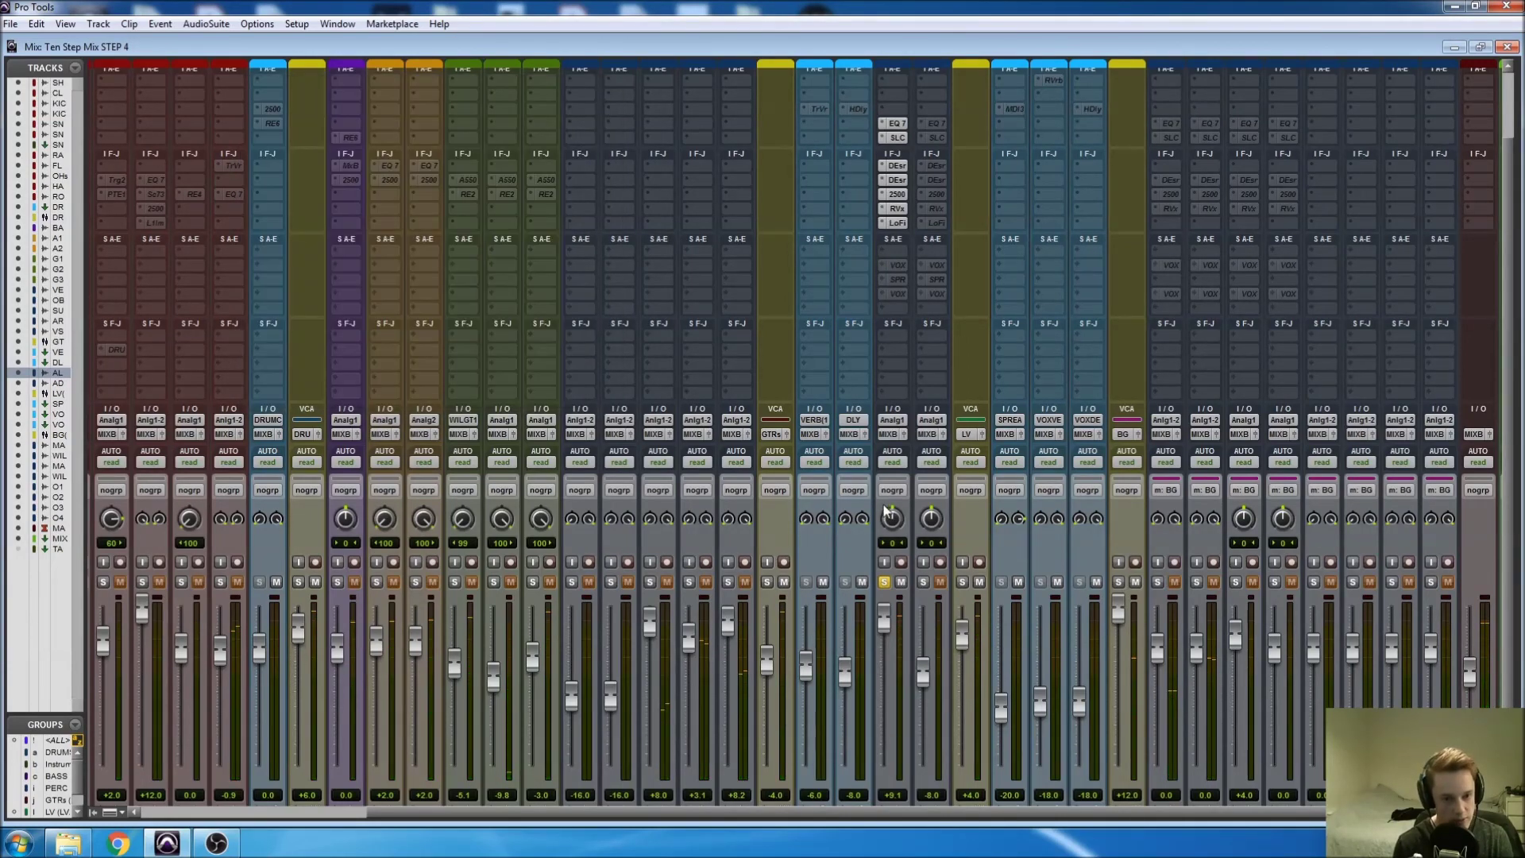
Step: Unsolo the AL track and lower its fader to about +6.5 dB against the full mix
scroll(882, 514, "down", 1)
left_click(884, 542)
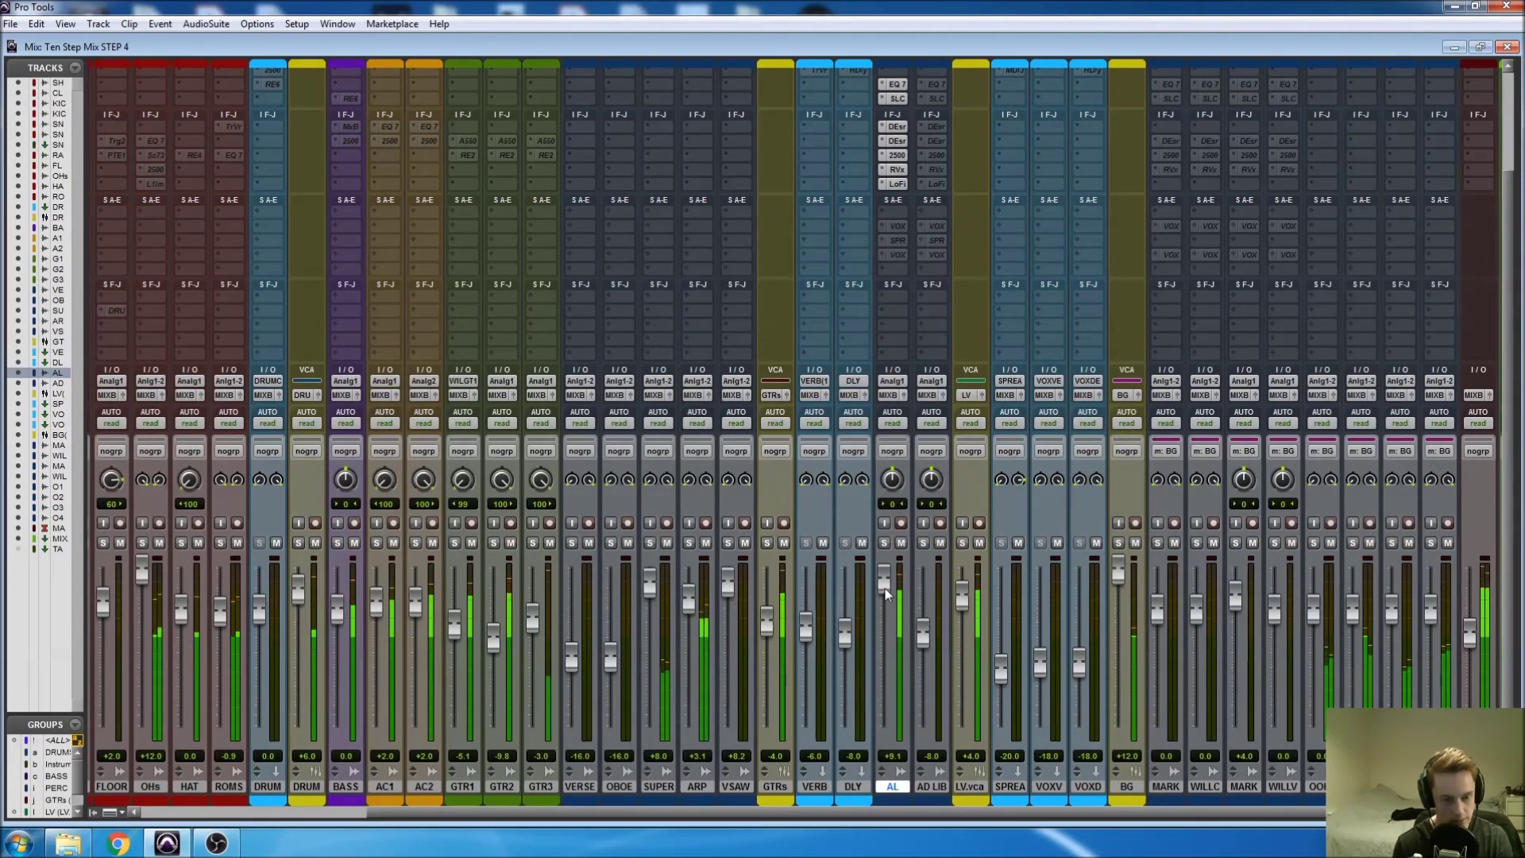
left_click_drag(886, 584, 888, 580)
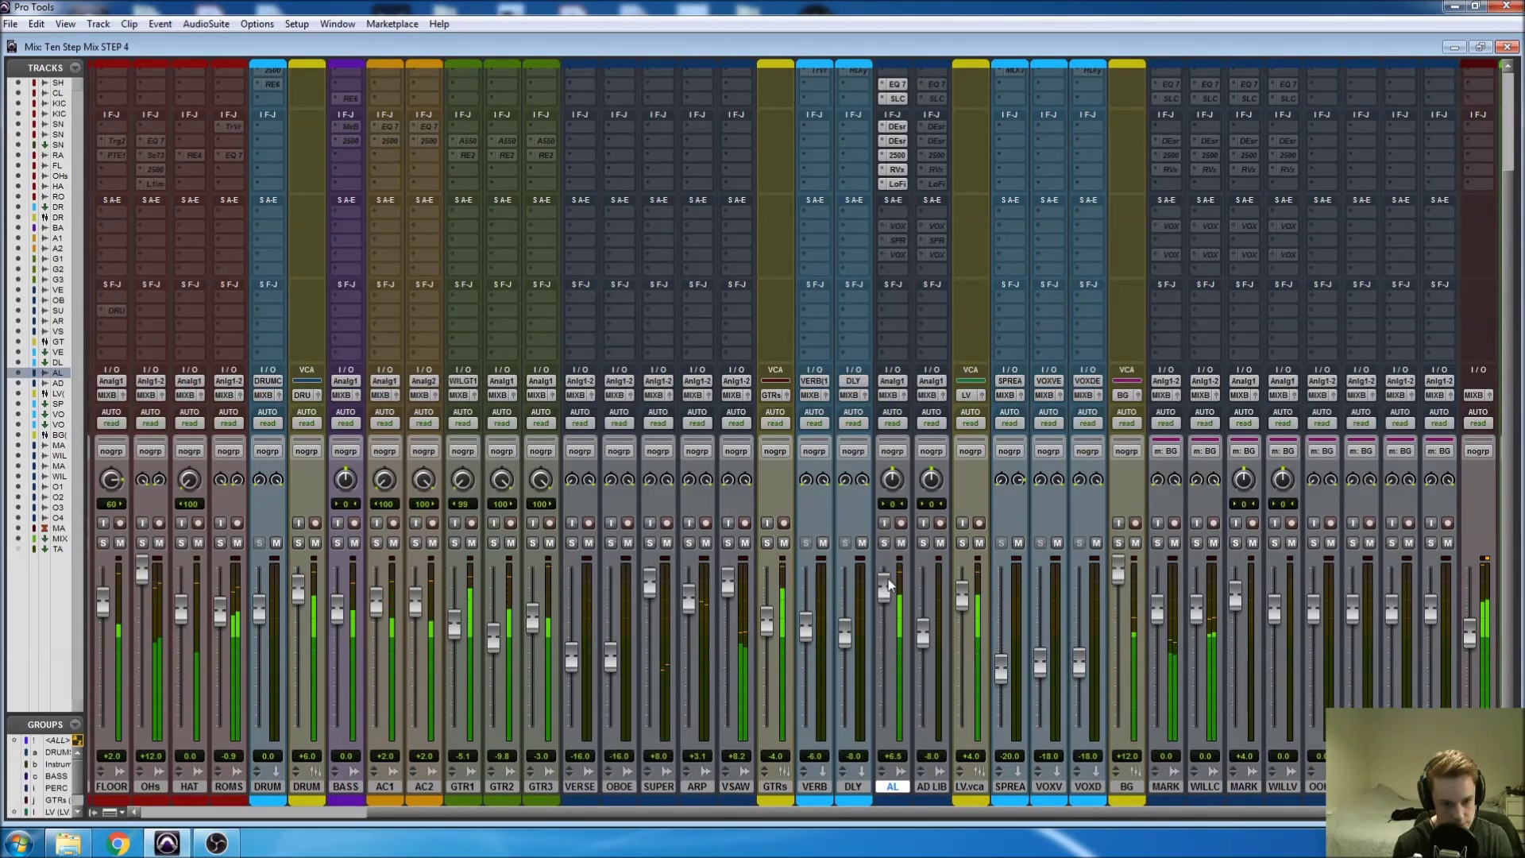